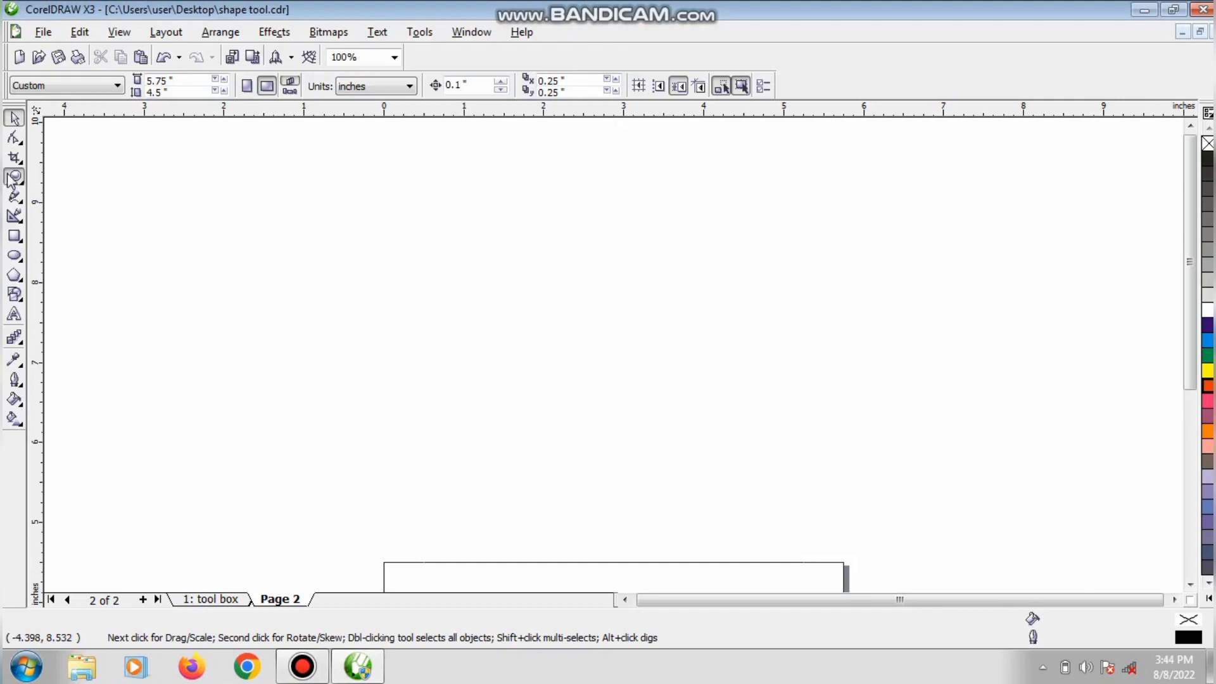
# Step: Draw a straight diagonal line in the upper-left part of the page with the Freehand tool
pyautogui.click(14, 177)
pyautogui.click(186, 86)
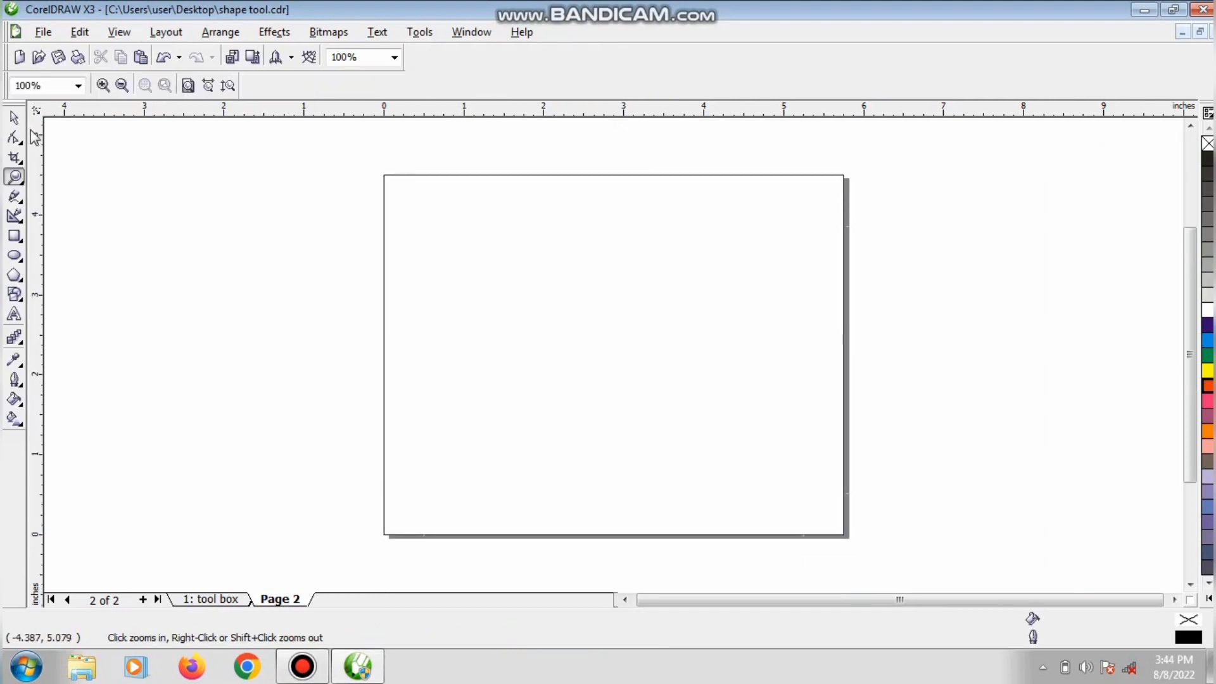
pyautogui.click(14, 118)
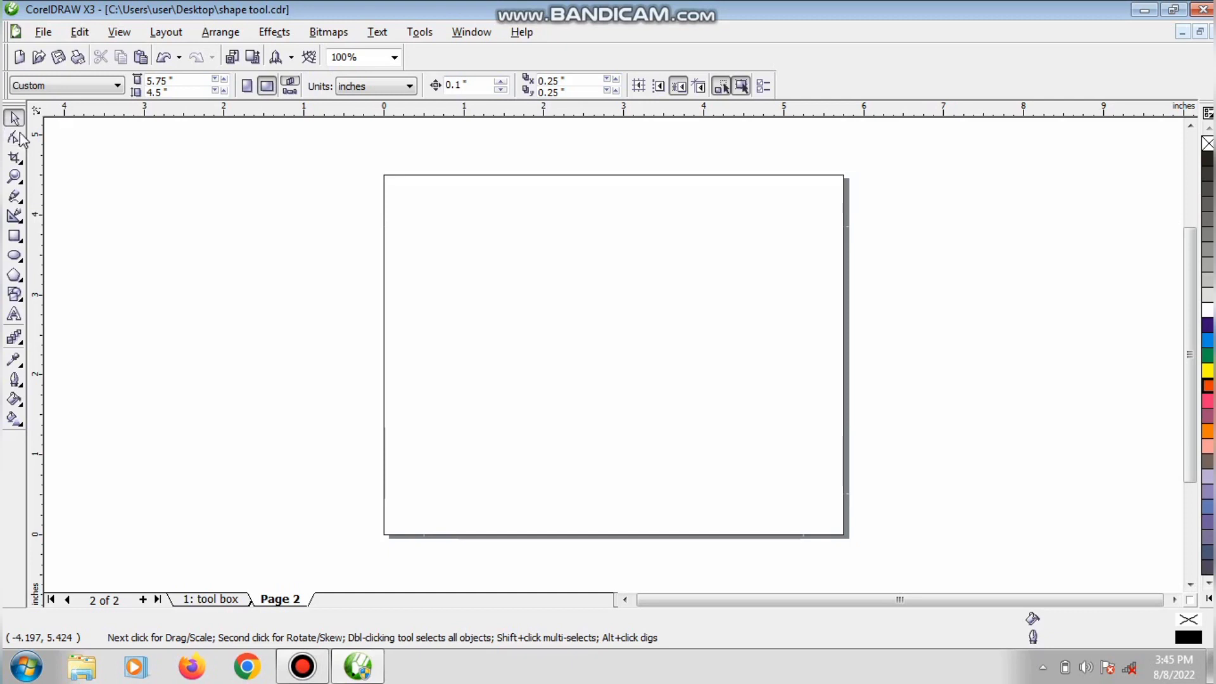
pyautogui.click(17, 197)
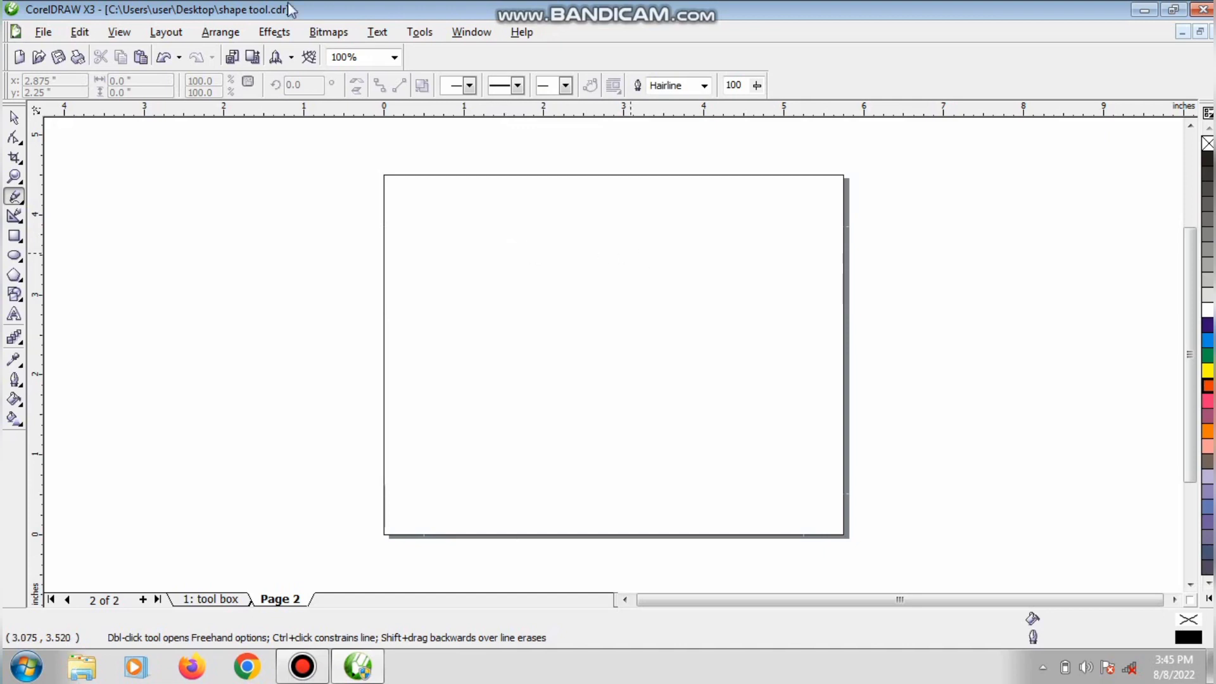
pyautogui.click(531, 228)
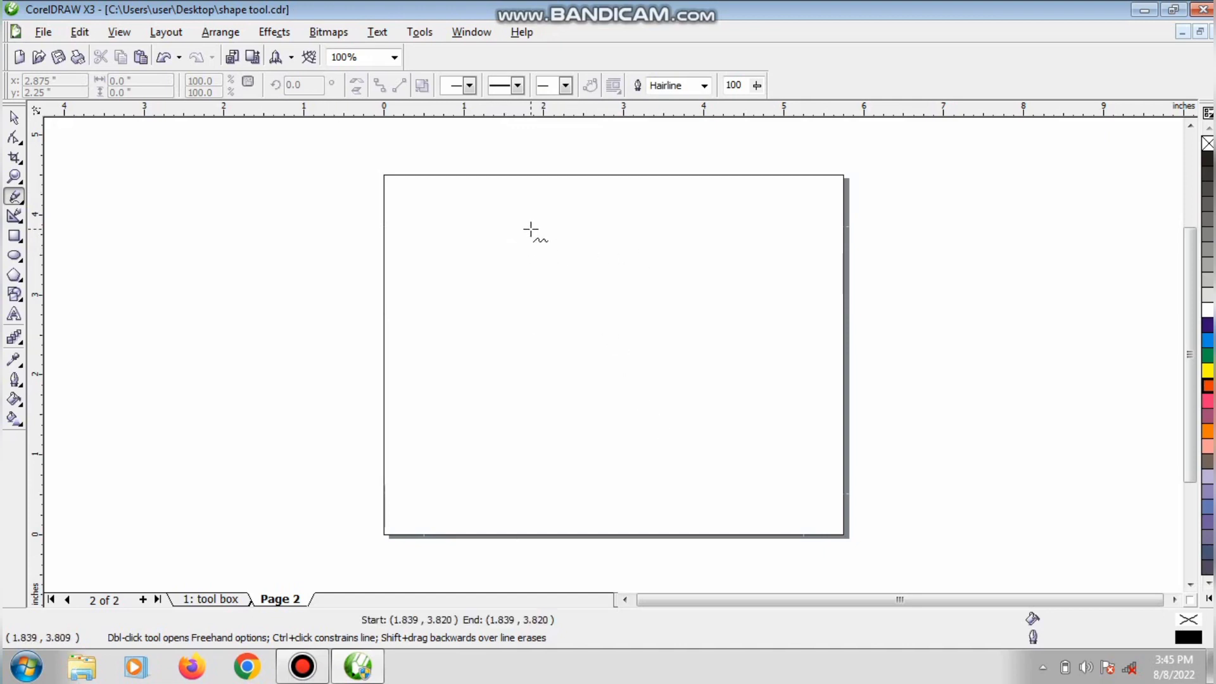
pyautogui.click(449, 321)
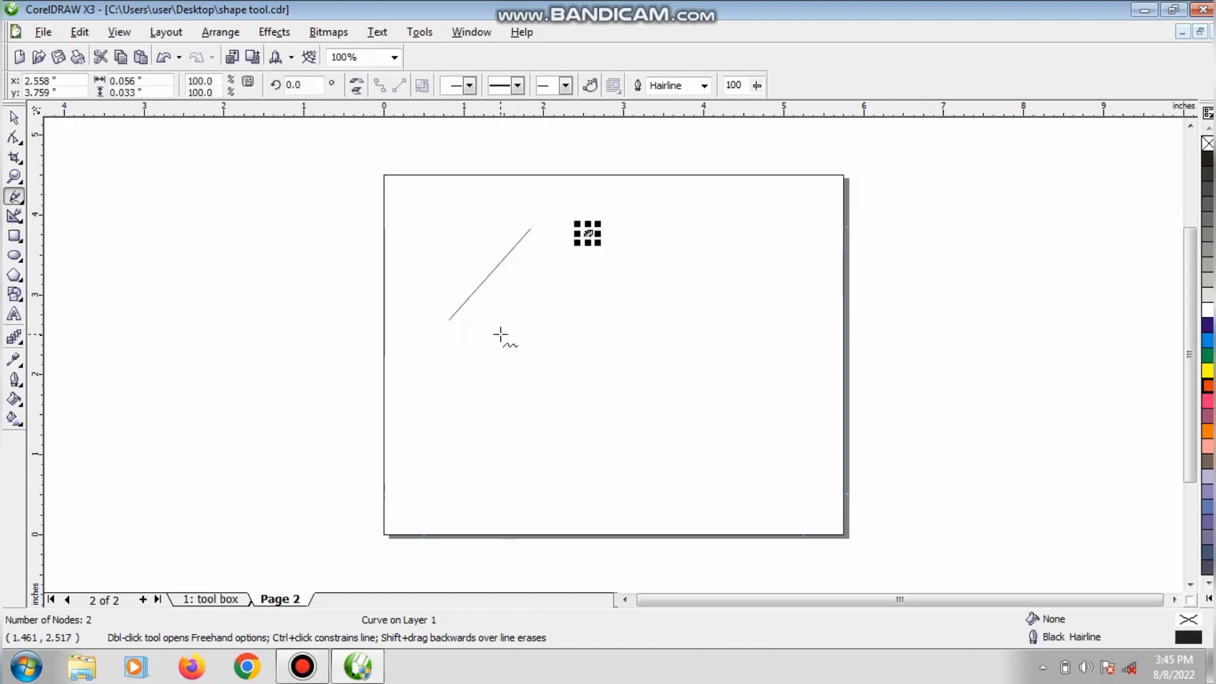
# Step: Draw two closed freehand shapes: one about 4.7 by 3.1 inches on the page, another about 2.1 by 3.2 inches left of it
pyautogui.moveTo(500, 337)
pyautogui.mouseDown()
pyautogui.moveTo(779, 491)
pyautogui.moveTo(710, 326)
pyautogui.moveTo(564, 347)
pyautogui.moveTo(545, 261)
pyautogui.moveTo(501, 338)
pyautogui.mouseUp()
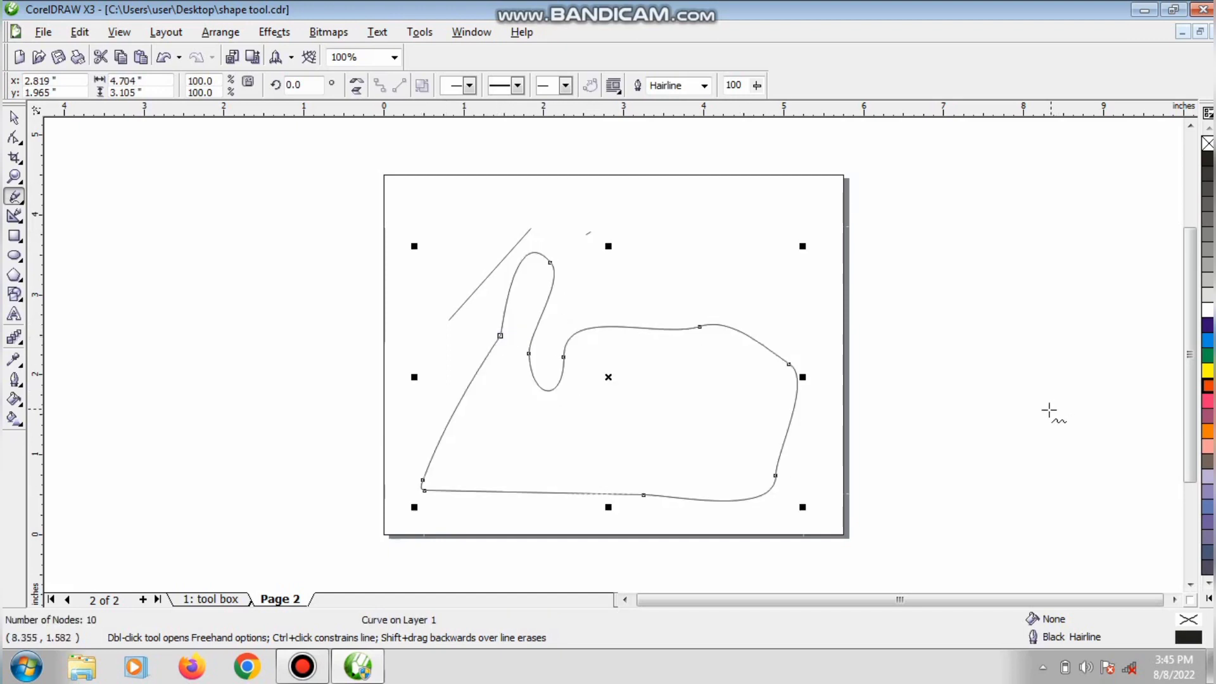
pyautogui.click(175, 204)
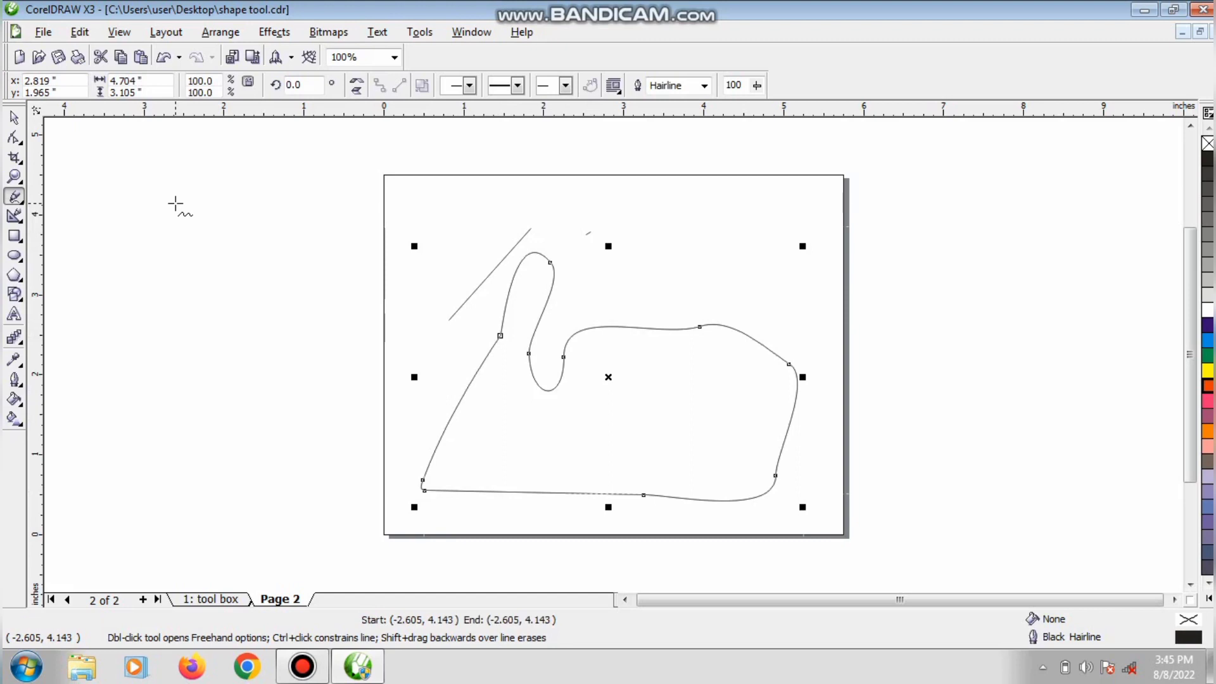
pyautogui.moveTo(176, 203)
pyautogui.mouseDown()
pyautogui.moveTo(269, 172)
pyautogui.moveTo(296, 211)
pyautogui.moveTo(292, 330)
pyautogui.moveTo(267, 407)
pyautogui.moveTo(244, 424)
pyautogui.moveTo(200, 414)
pyautogui.moveTo(197, 386)
pyautogui.moveTo(276, 314)
pyautogui.moveTo(231, 274)
pyautogui.moveTo(190, 308)
pyautogui.moveTo(148, 318)
pyautogui.moveTo(133, 284)
pyautogui.moveTo(154, 267)
pyautogui.moveTo(263, 253)
pyautogui.moveTo(242, 200)
pyautogui.moveTo(154, 233)
pyautogui.moveTo(176, 203)
pyautogui.mouseUp()
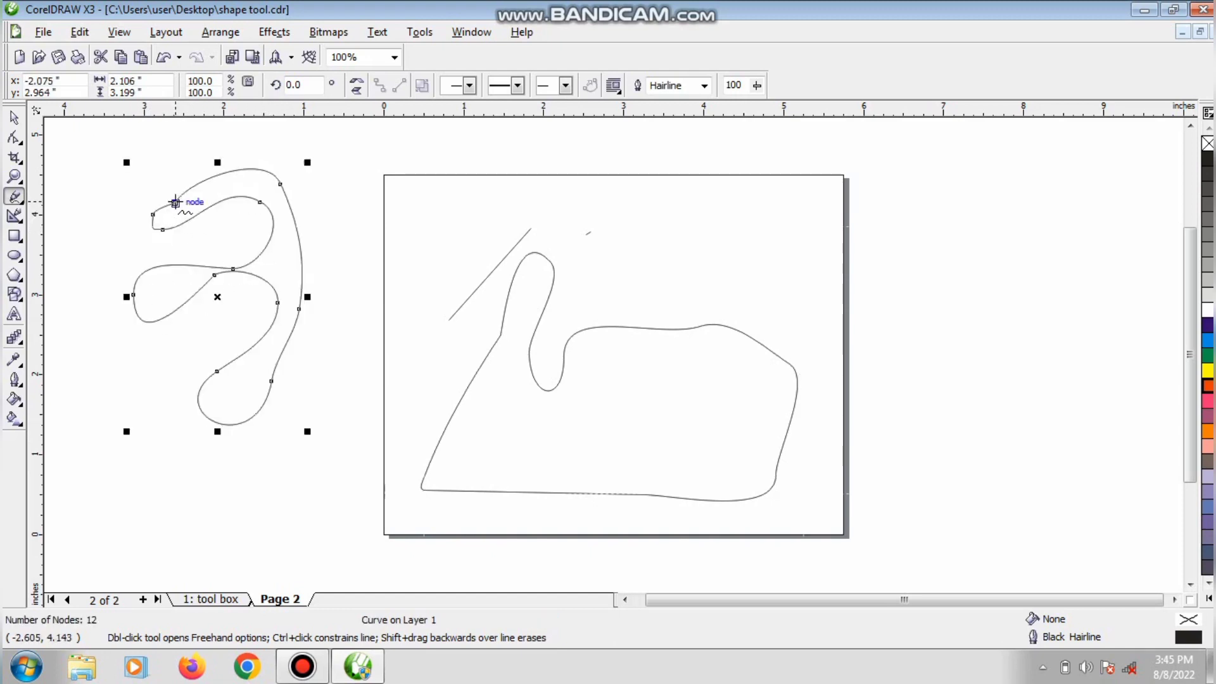
# Step: Fill the closed shape left of the page with red, then shrink it and place it right of the page
pyautogui.press('space')
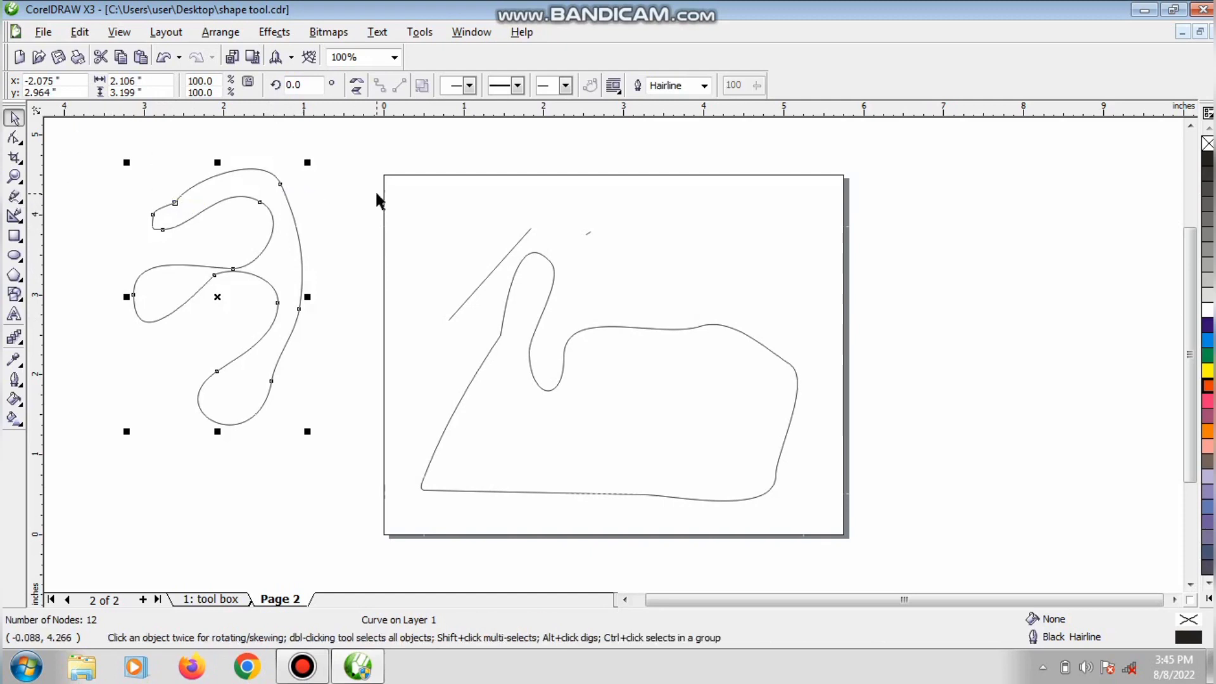
pyautogui.click(1206, 385)
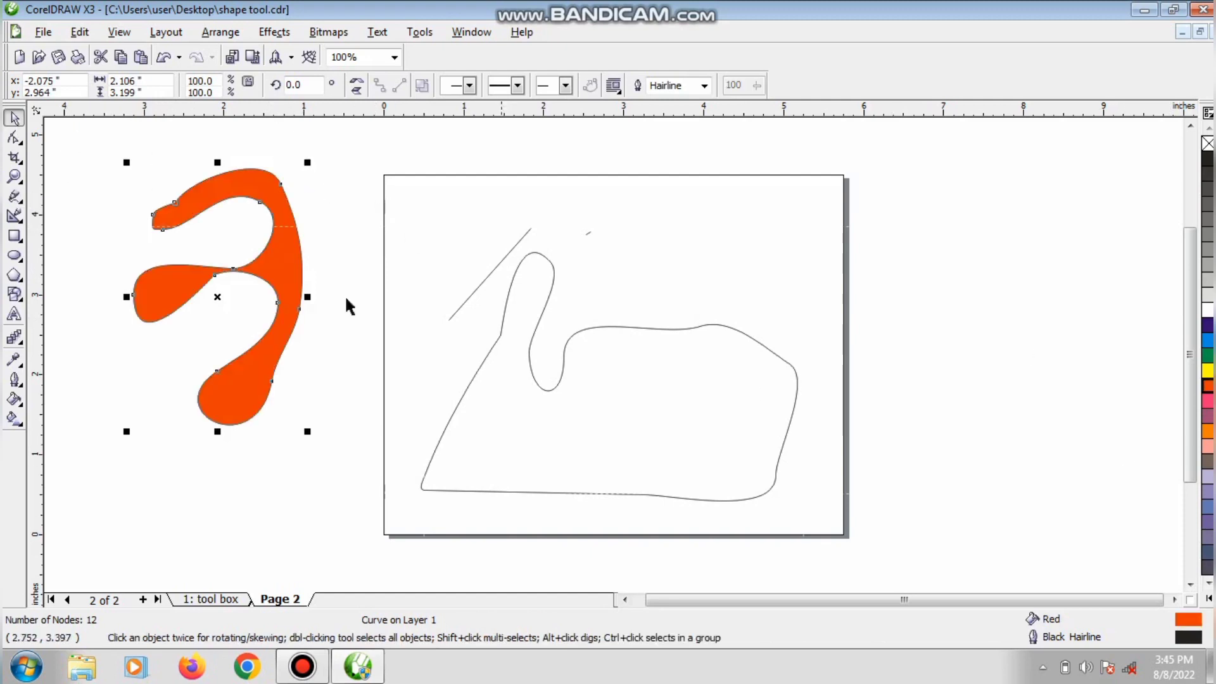
pyautogui.moveTo(309, 430); pyautogui.dragTo(947, 260)
# Step: Fill the large closed shape on the page with blue and scale it to about 56% at the page's upper-right corner
pyautogui.click(706, 367)
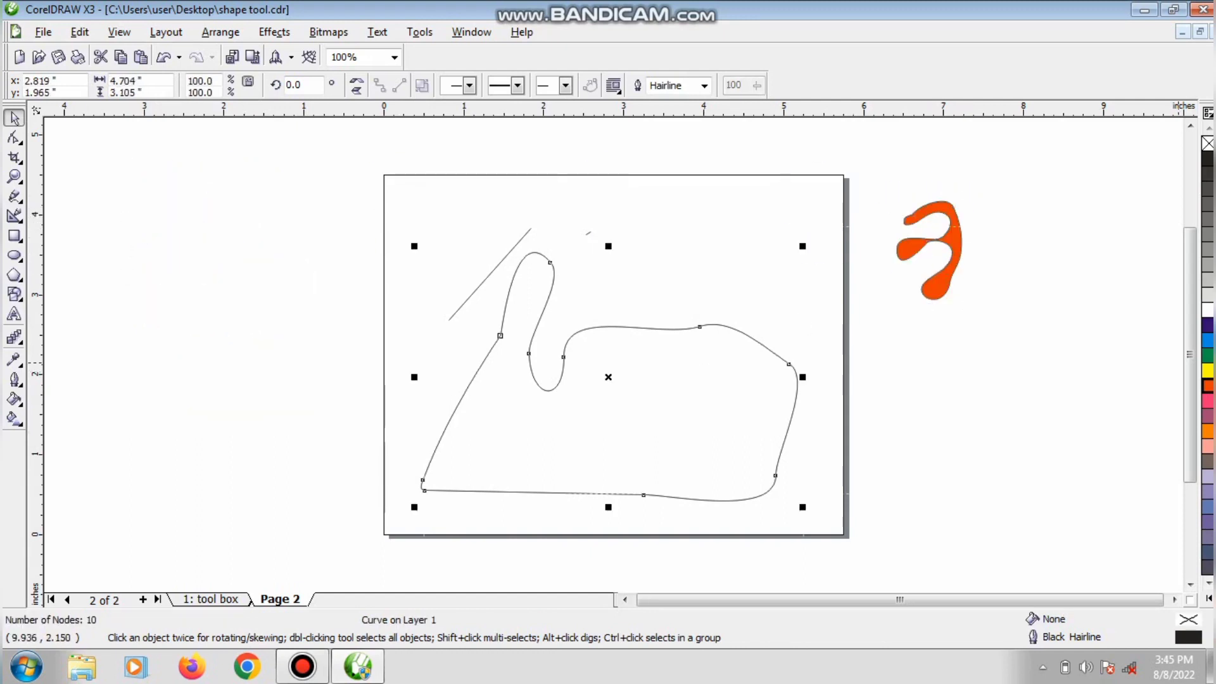
pyautogui.click(1207, 325)
pyautogui.moveTo(803, 507); pyautogui.dragTo(637, 399)
pyautogui.moveTo(599, 371); pyautogui.dragTo(811, 238)
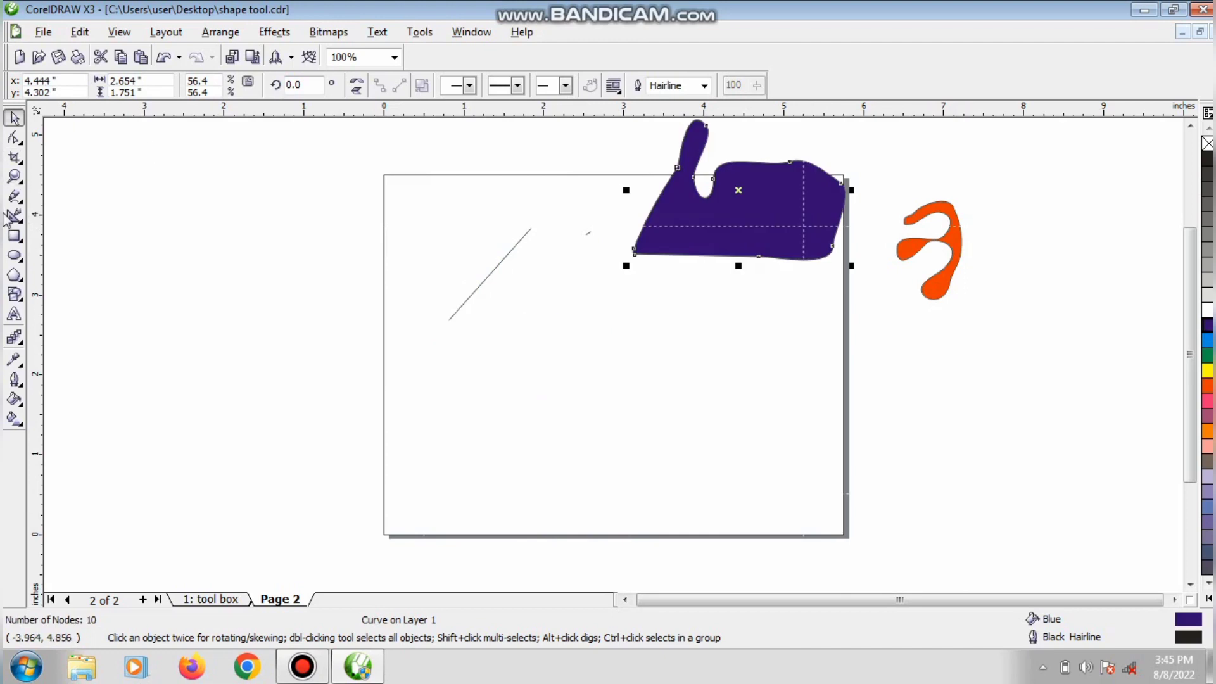
# Step: Draw a steep straight freehand line about 0.45 by 2.58 inches down the middle of the page
pyautogui.click(15, 204)
pyautogui.click(56, 204)
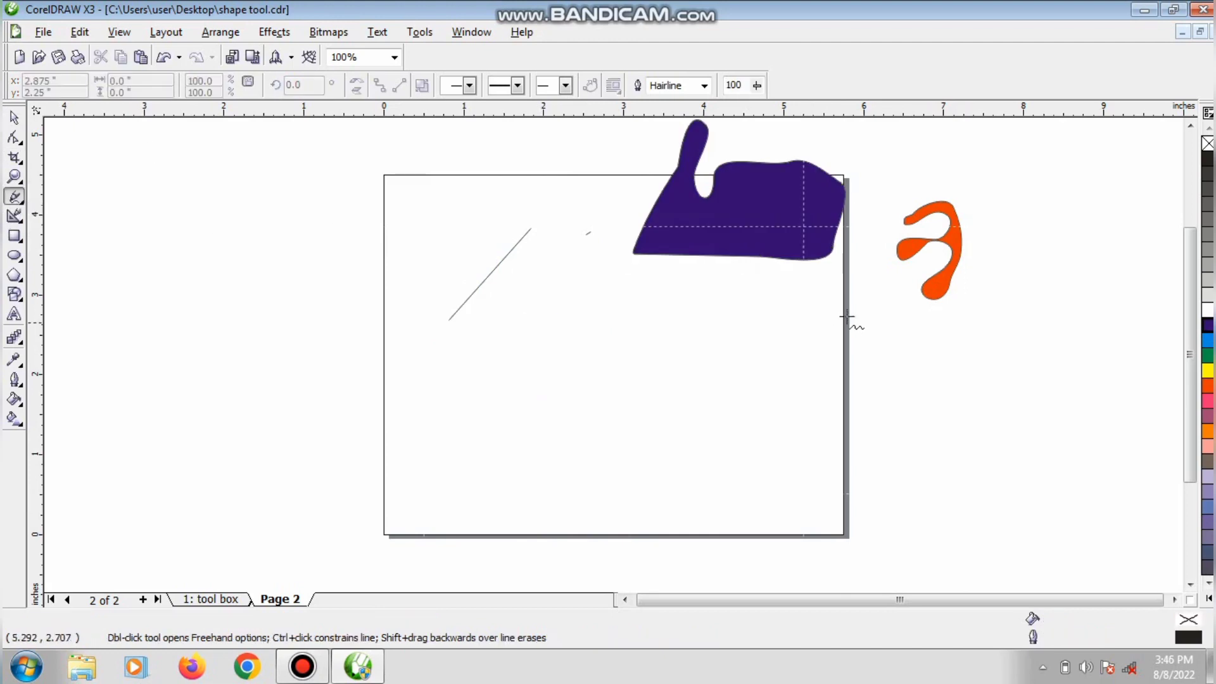
pyautogui.click(576, 276)
pyautogui.click(611, 482)
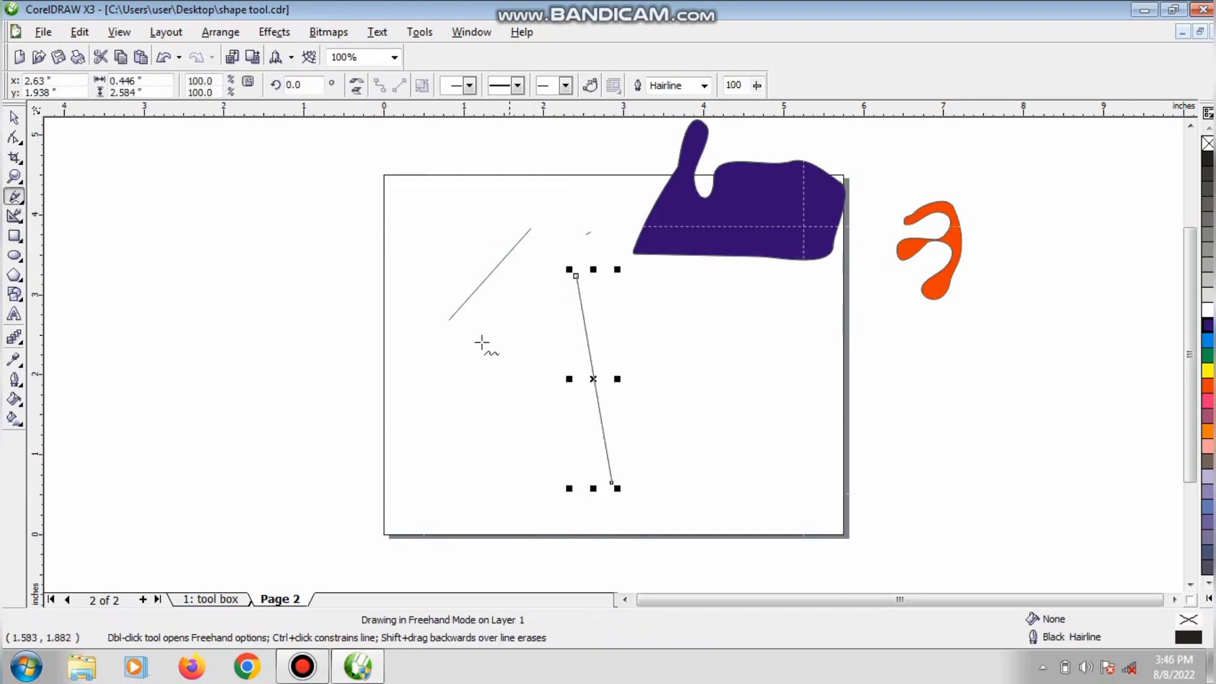
# Step: Draw an open spiral freehand curve about 2.0 by 2.6 inches across the page's left edge and assign it a yellow fill
pyautogui.moveTo(294, 348)
pyautogui.mouseDown()
pyautogui.moveTo(341, 258)
pyautogui.moveTo(451, 309)
pyautogui.moveTo(451, 420)
pyautogui.moveTo(373, 460)
pyautogui.moveTo(346, 360)
pyautogui.moveTo(382, 352)
pyautogui.mouseUp()
pyautogui.click(13, 118)
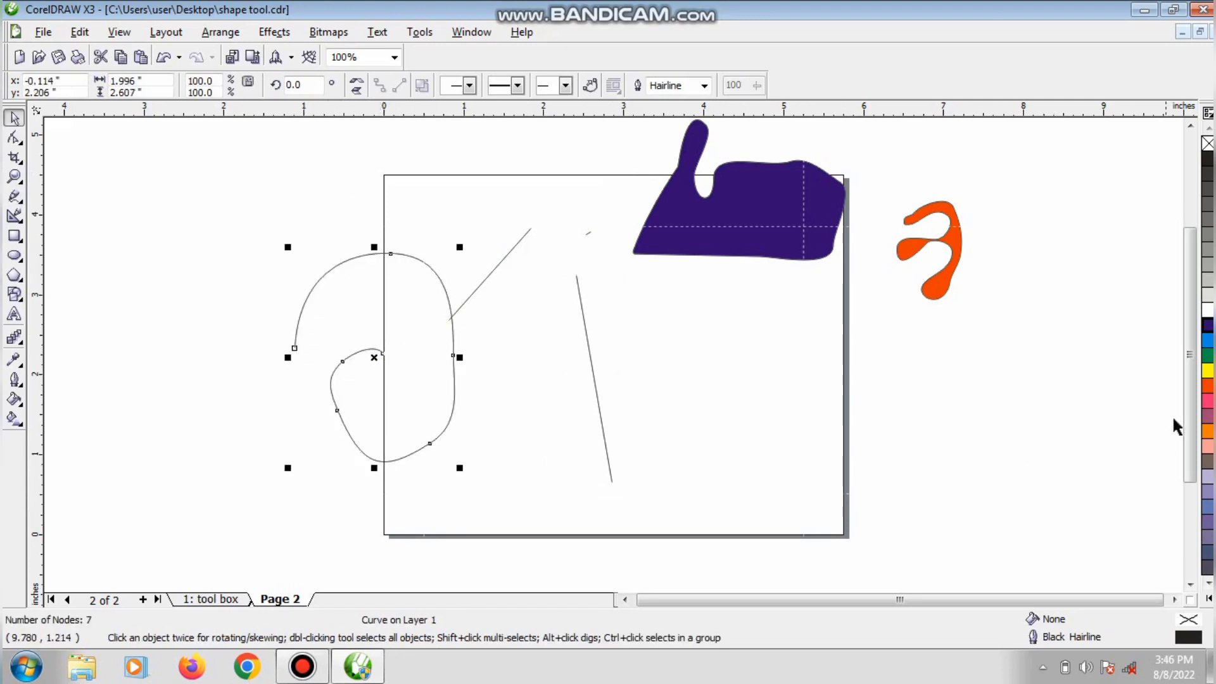
pyautogui.click(1207, 370)
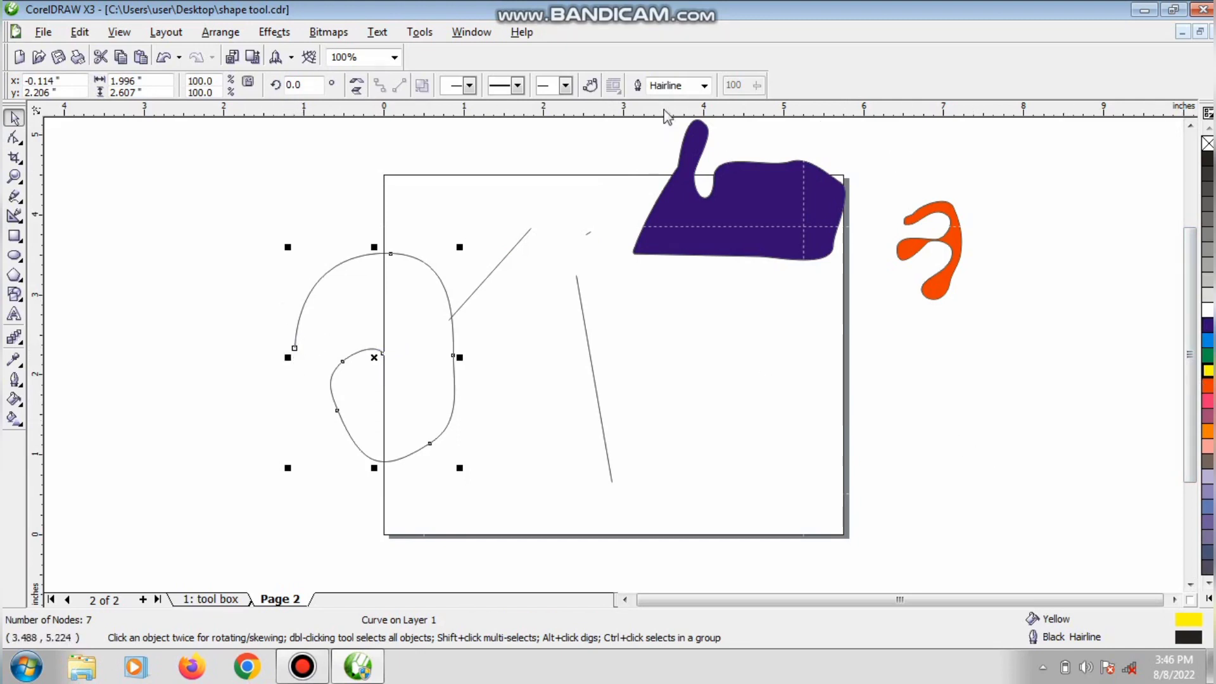
# Step: Give the spiral curve a 4.0 pt cyan outline and shrink it to about 21% at the page's top edge
pyautogui.click(704, 86)
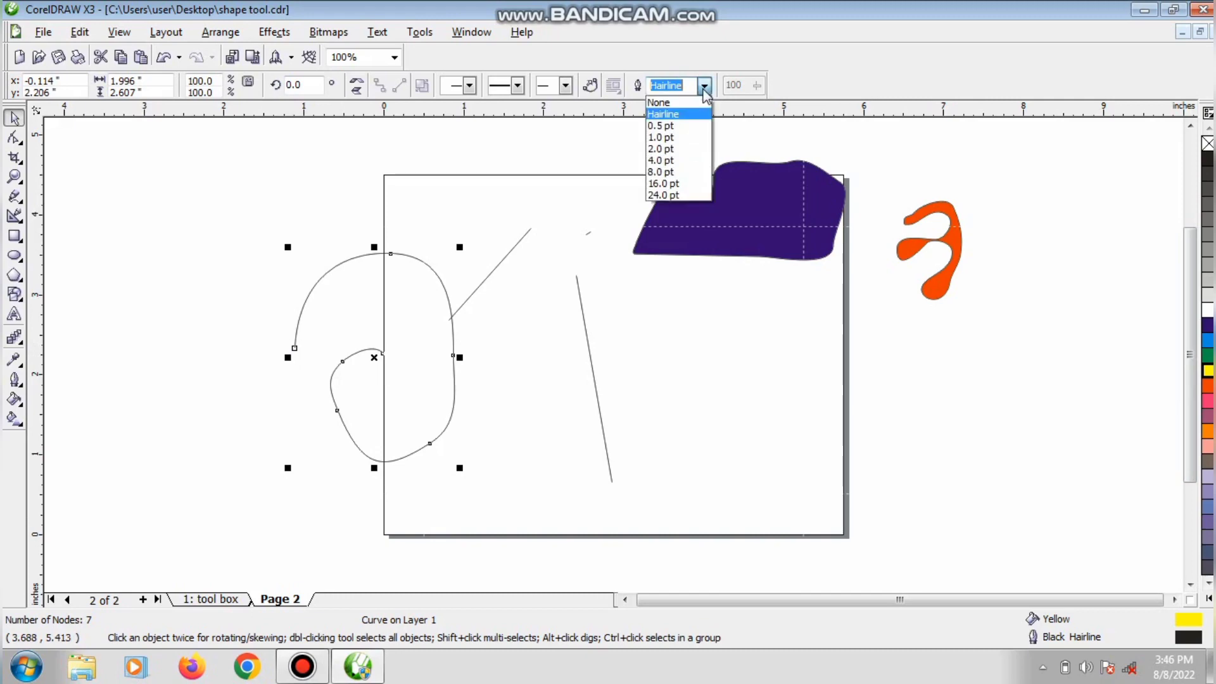
pyautogui.click(675, 162)
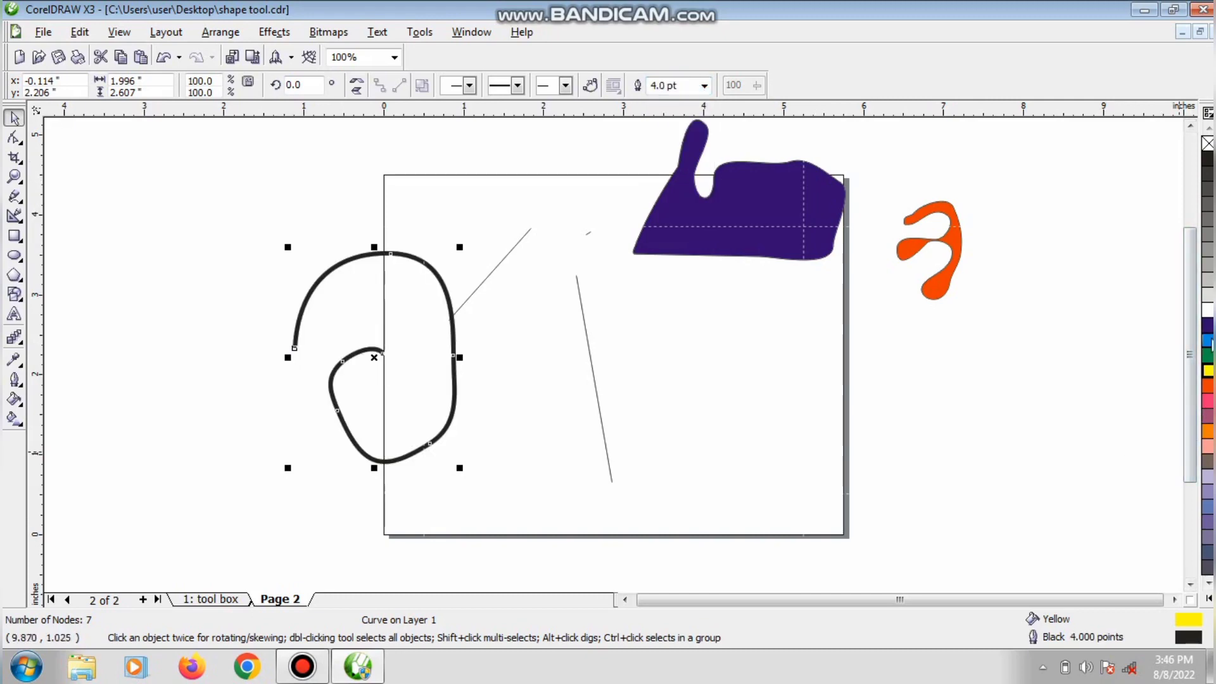
pyautogui.rightClick(1208, 340)
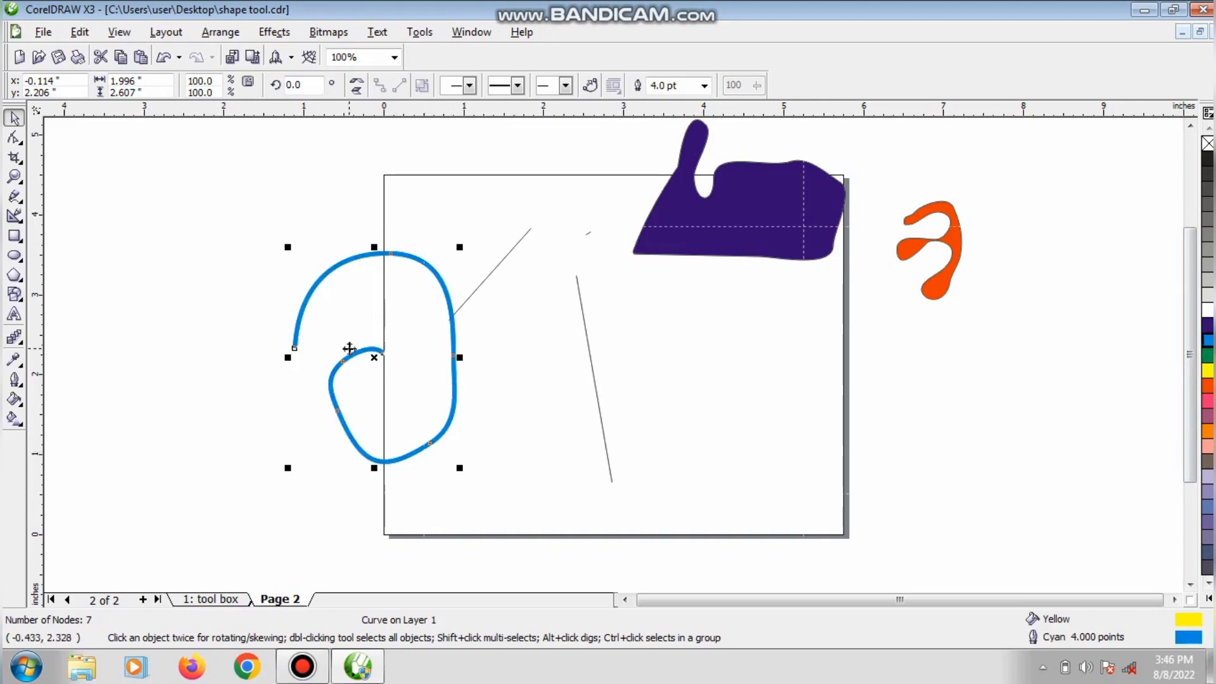
pyautogui.moveTo(457, 467)
pyautogui.mouseDown()
pyautogui.moveTo(325, 294)
pyautogui.moveTo(592, 180)
pyautogui.mouseUp()
# Step: Draw a two-lobed freehand shape about 2.56 by 3.17 inches left of the page, leaving its ends unjoined
pyautogui.click(14, 197)
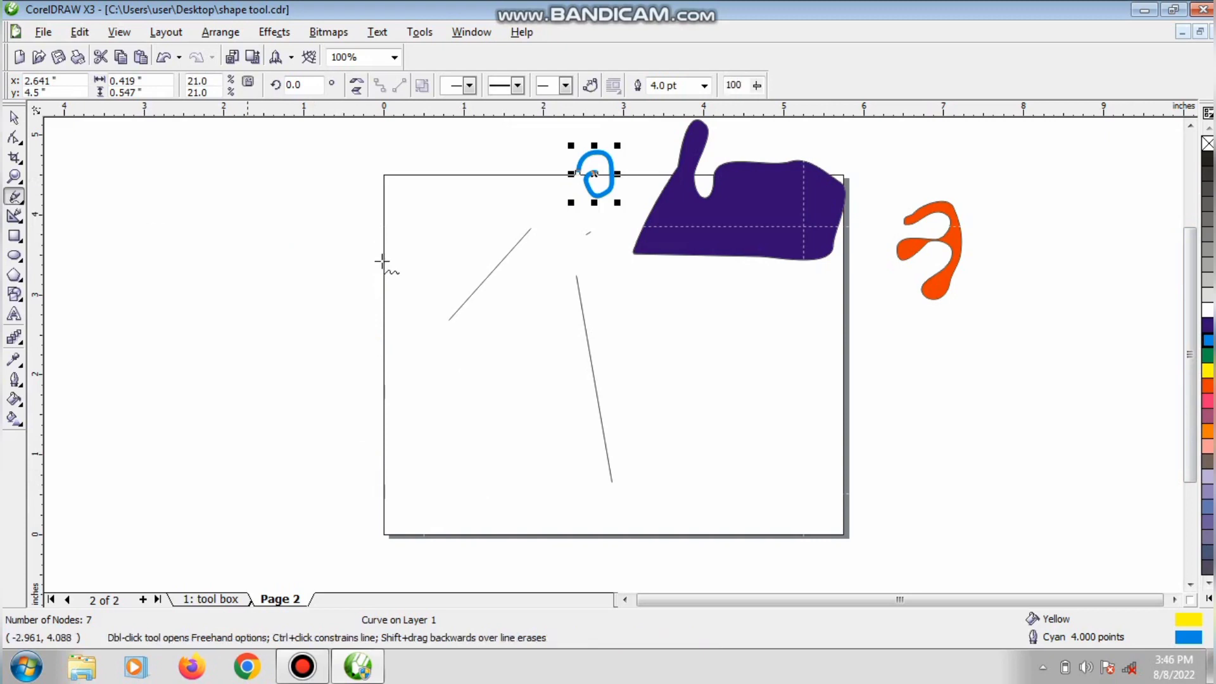
pyautogui.moveTo(234, 241)
pyautogui.mouseDown()
pyautogui.moveTo(168, 281)
pyautogui.moveTo(184, 384)
pyautogui.moveTo(355, 411)
pyautogui.moveTo(309, 268)
pyautogui.moveTo(231, 326)
pyautogui.moveTo(219, 258)
pyautogui.moveTo(286, 204)
pyautogui.moveTo(219, 206)
pyautogui.moveTo(234, 240)
pyautogui.mouseUp()
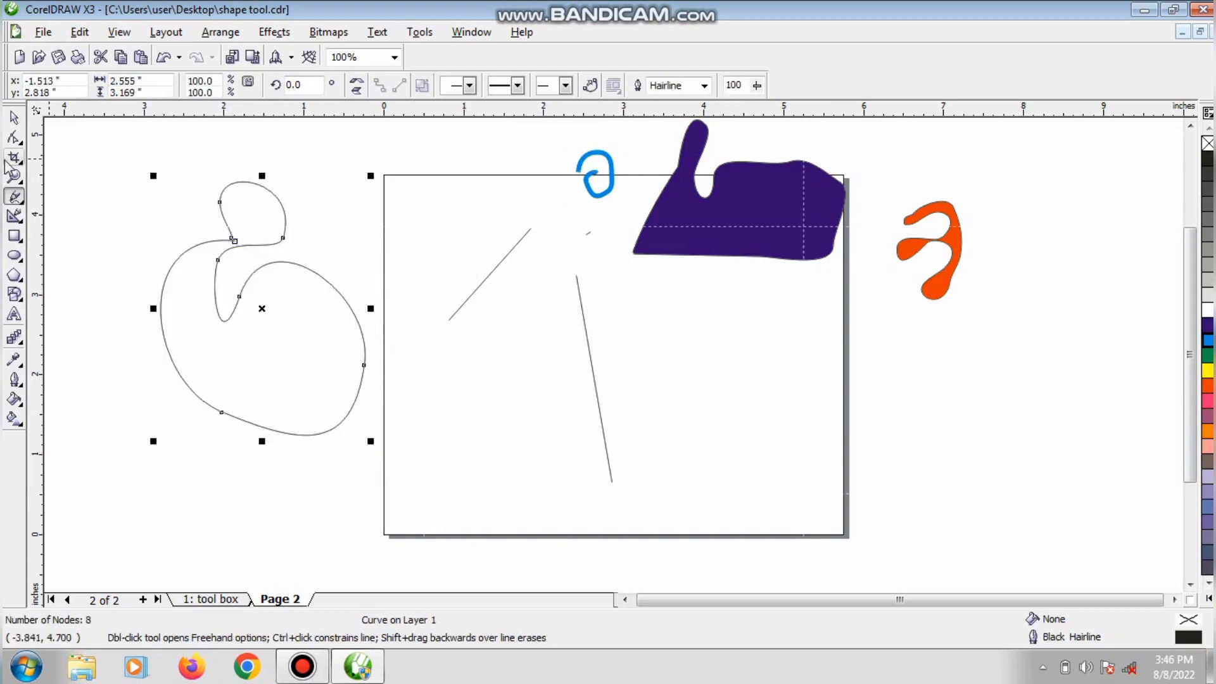
pyautogui.click(14, 118)
# Step: Assign the open two-lobed shape a red fill and move it over the page's left edge
pyautogui.click(1207, 355)
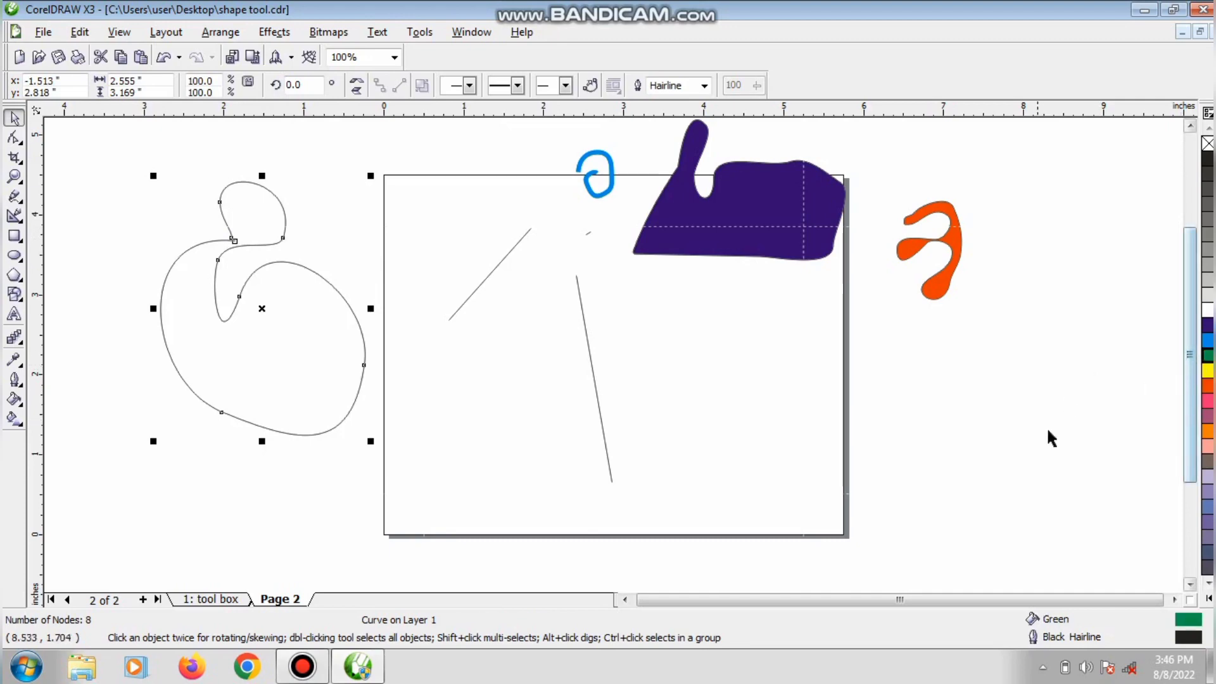
pyautogui.click(1207, 384)
pyautogui.moveTo(274, 287)
pyautogui.mouseDown()
pyautogui.moveTo(329, 306)
pyautogui.moveTo(366, 282)
pyautogui.mouseUp()
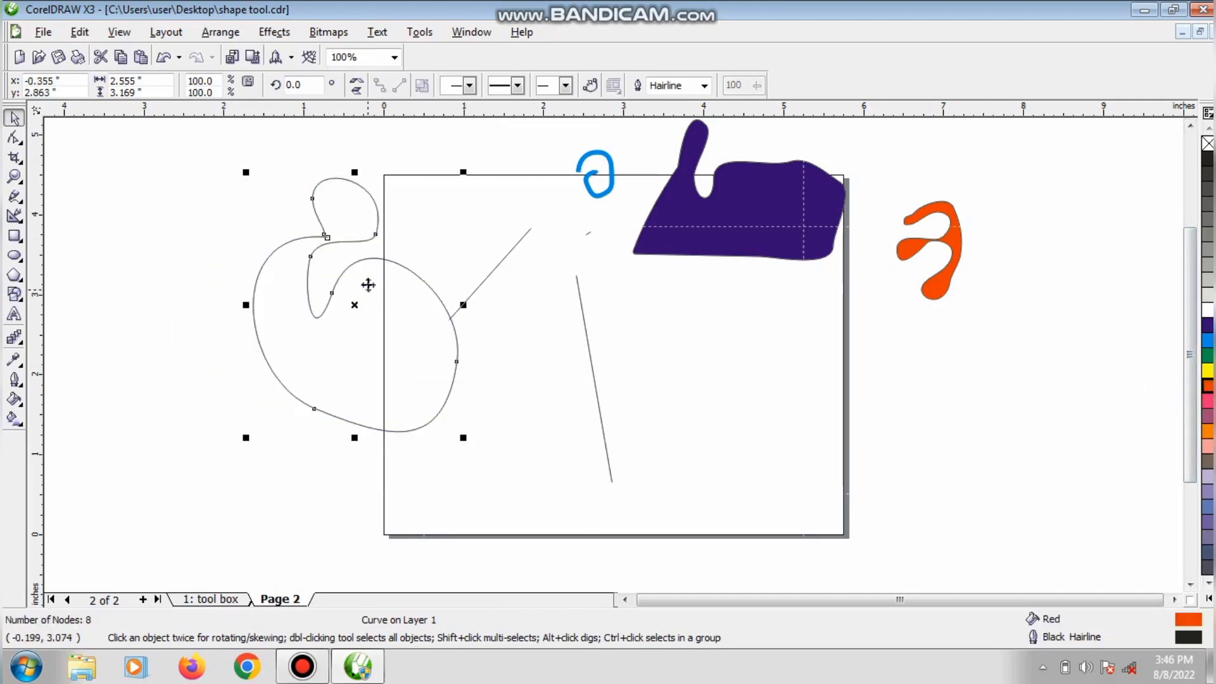
# Step: Close the two-lobed curve by joining its two end nodes at the gap with the Shape tool
pyautogui.click(14, 177)
pyautogui.moveTo(293, 211); pyautogui.dragTo(342, 247)
pyautogui.click(353, 266)
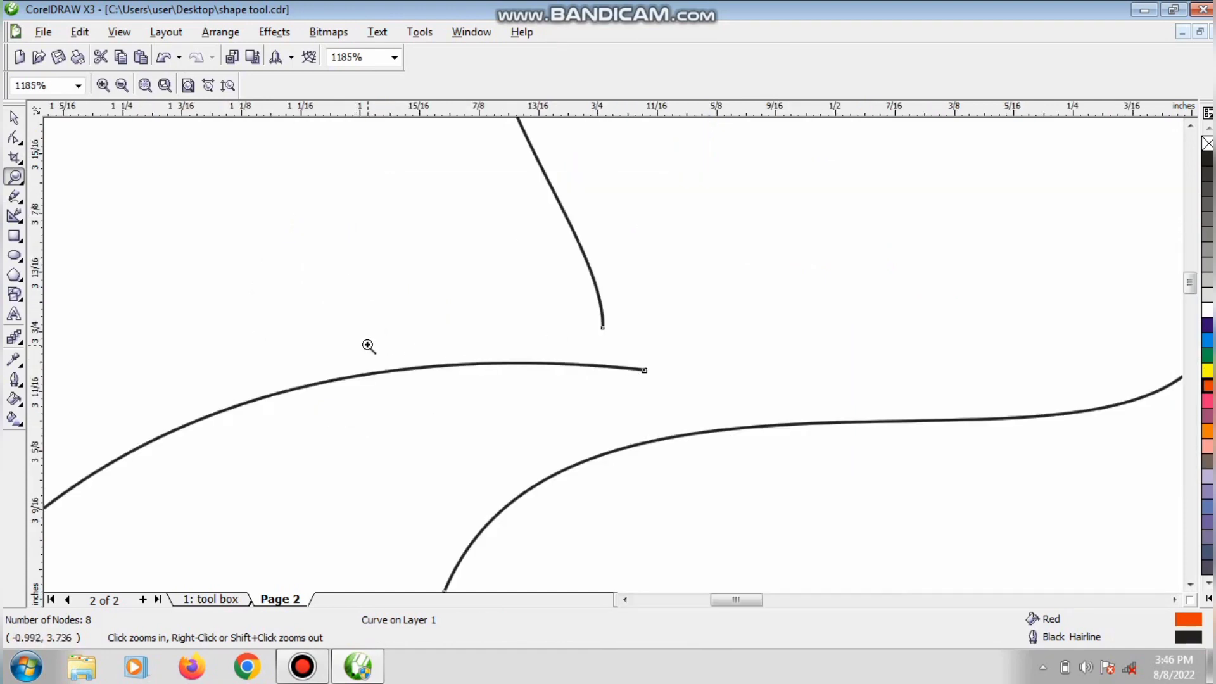
pyautogui.press('space')
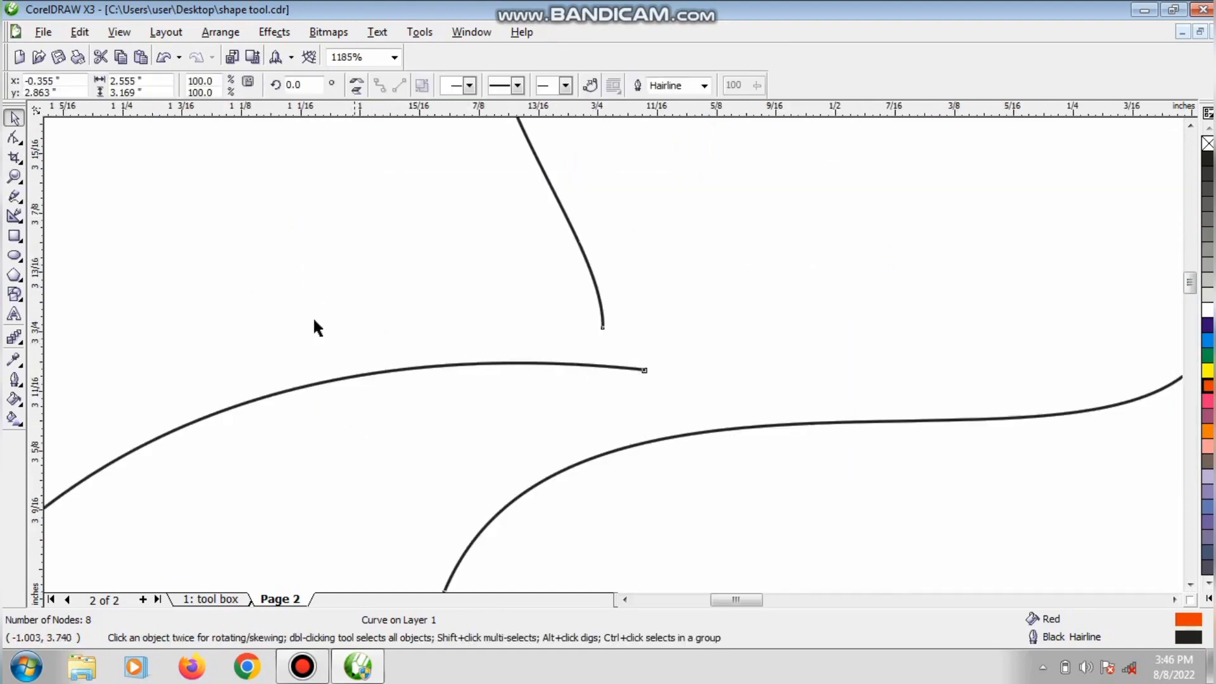
pyautogui.click(14, 140)
pyautogui.click(49, 149)
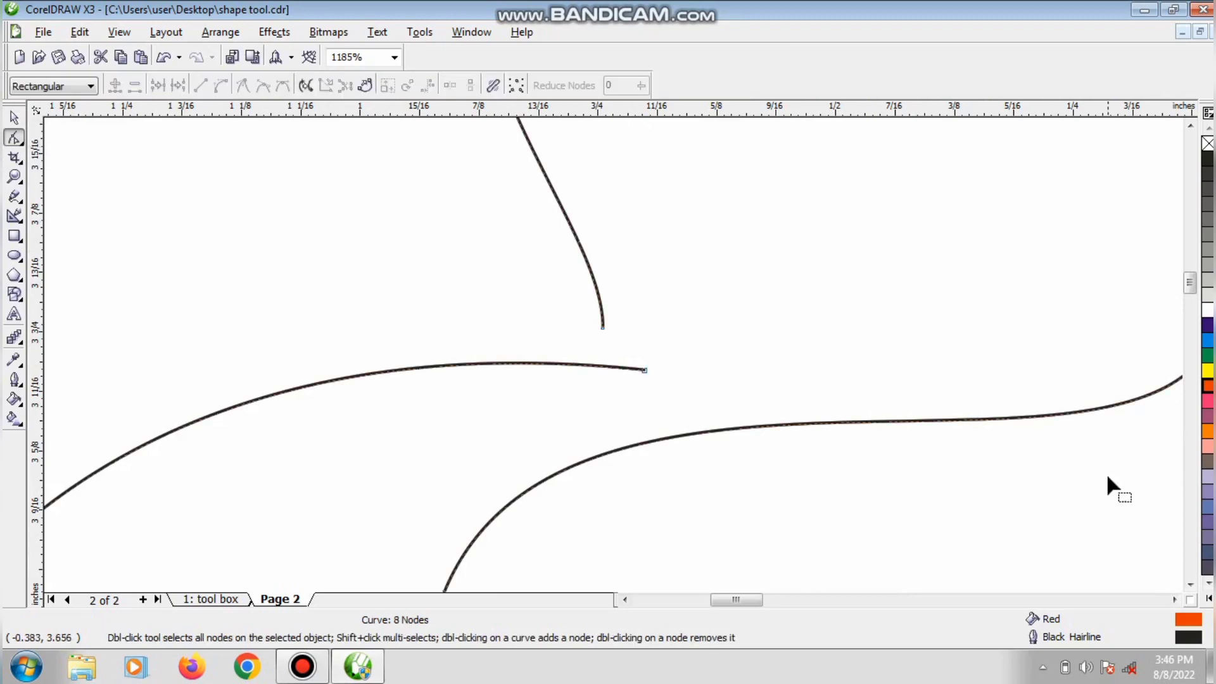
pyautogui.moveTo(601, 329); pyautogui.dragTo(642, 368)
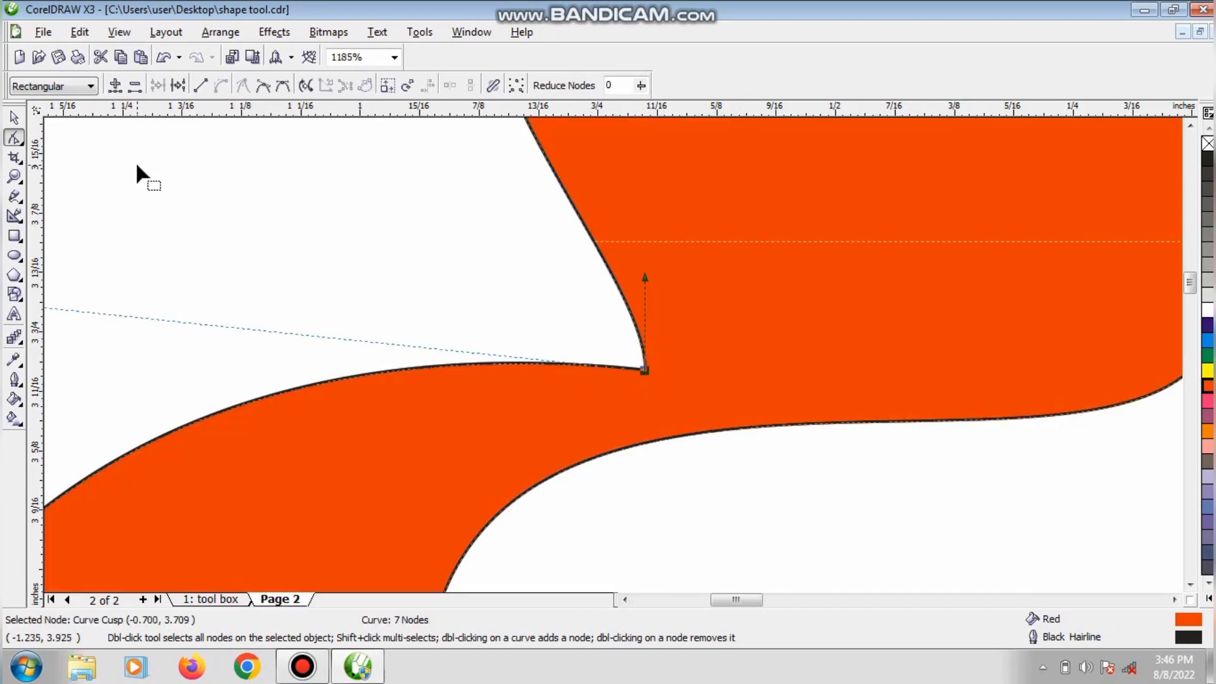
# Step: Shrink the closed two-lobed red shape to about 0.68 by 0.84 inches, left of the page
pyautogui.click(14, 177)
pyautogui.click(216, 86)
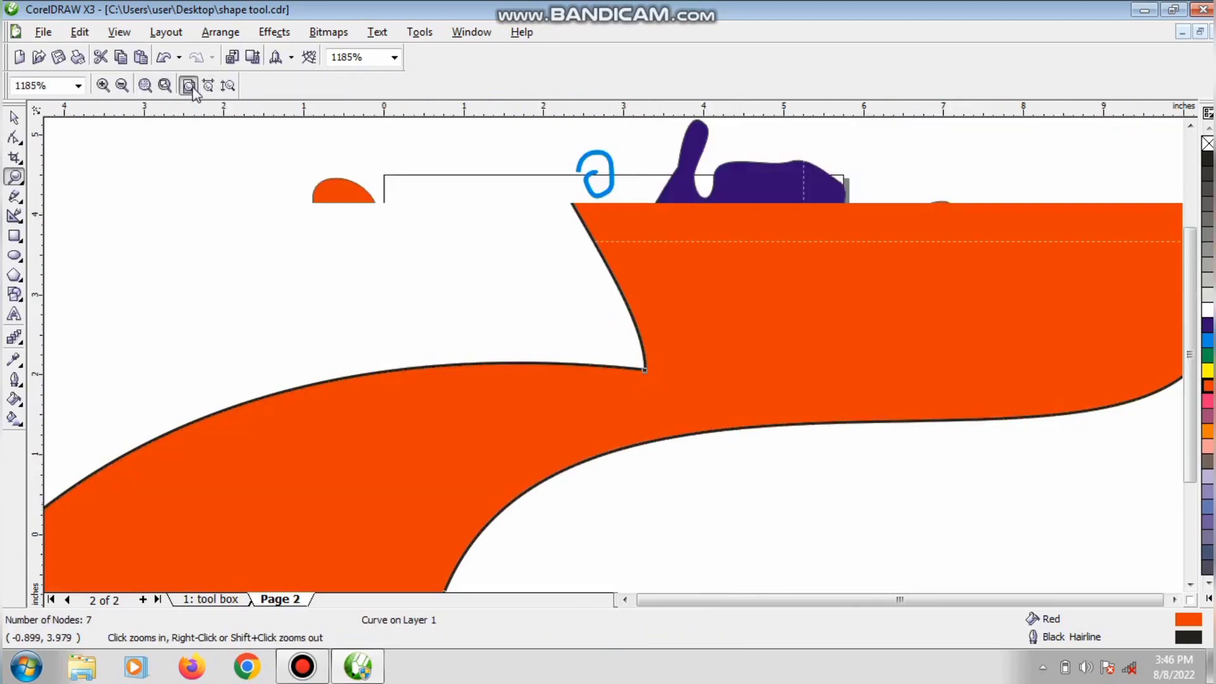
pyautogui.press('space')
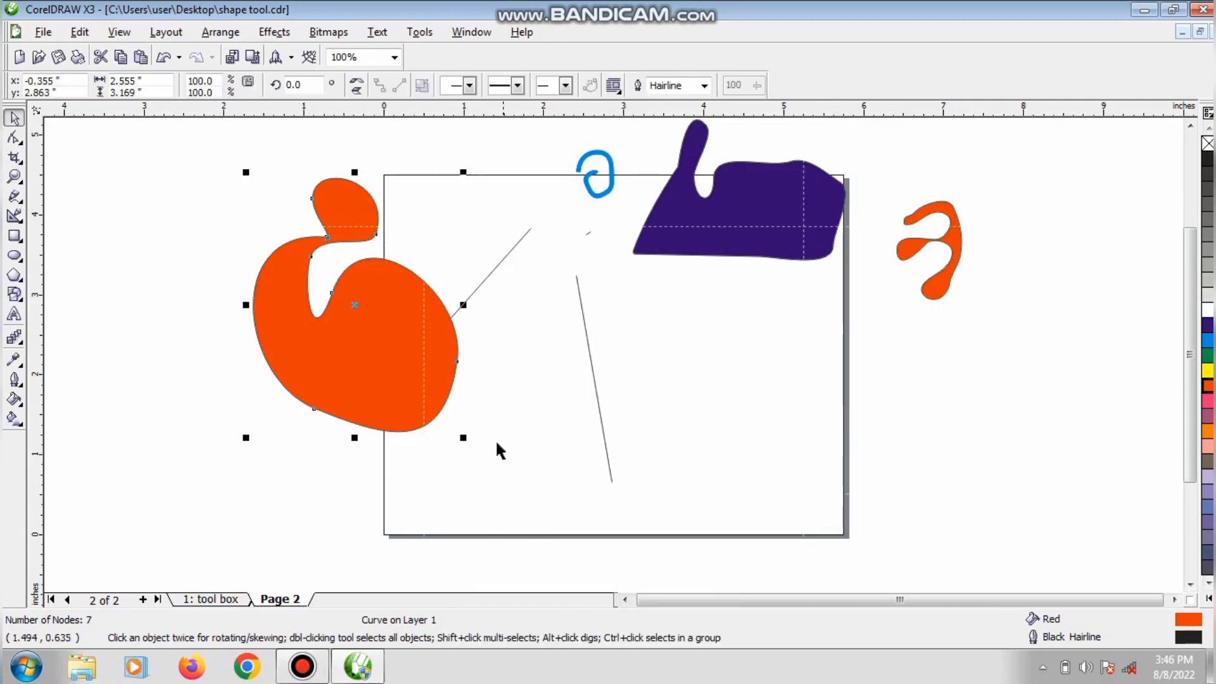
pyautogui.moveTo(463, 438); pyautogui.dragTo(298, 291)
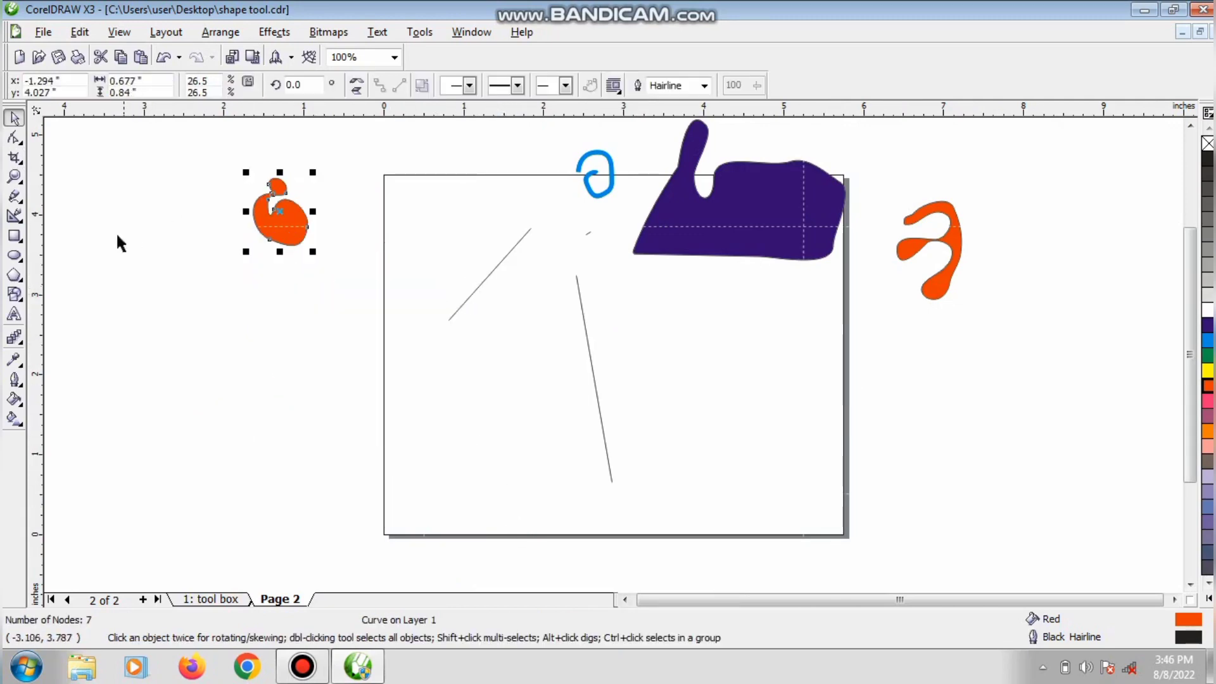
# Step: Draw a straight diagonal freehand line about 1.88 by 2.37 inches left of the page and set its outline width to 24.0 pt
pyautogui.click(15, 200)
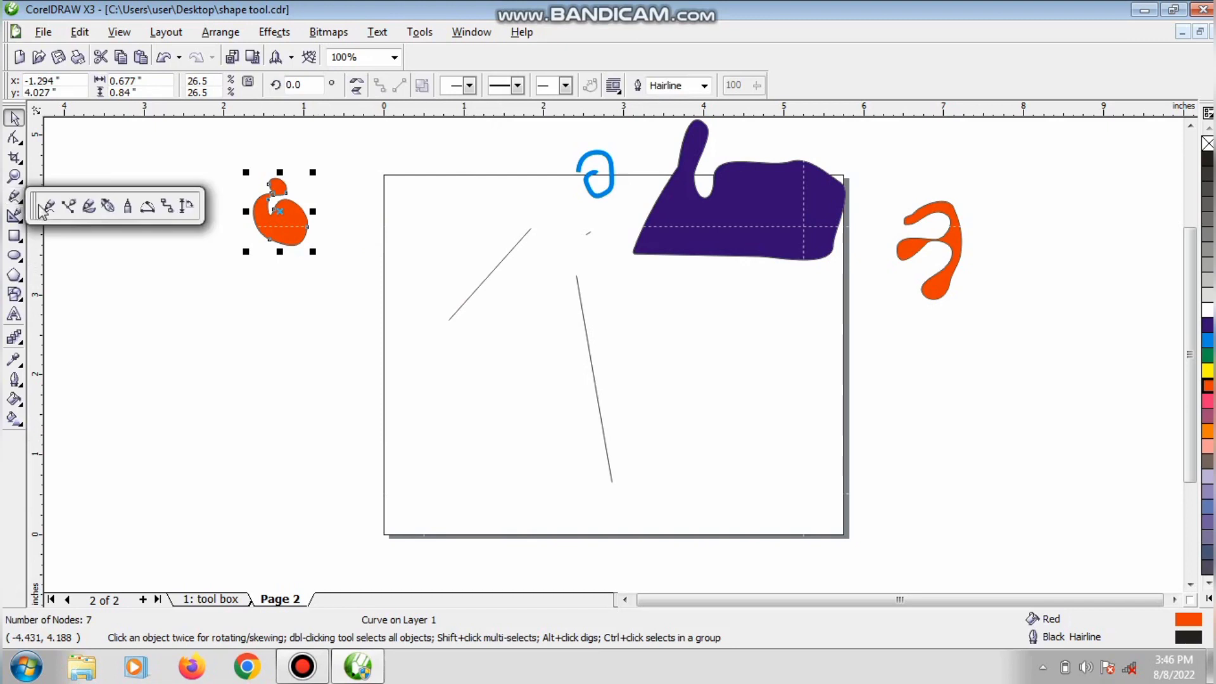
pyautogui.click(48, 206)
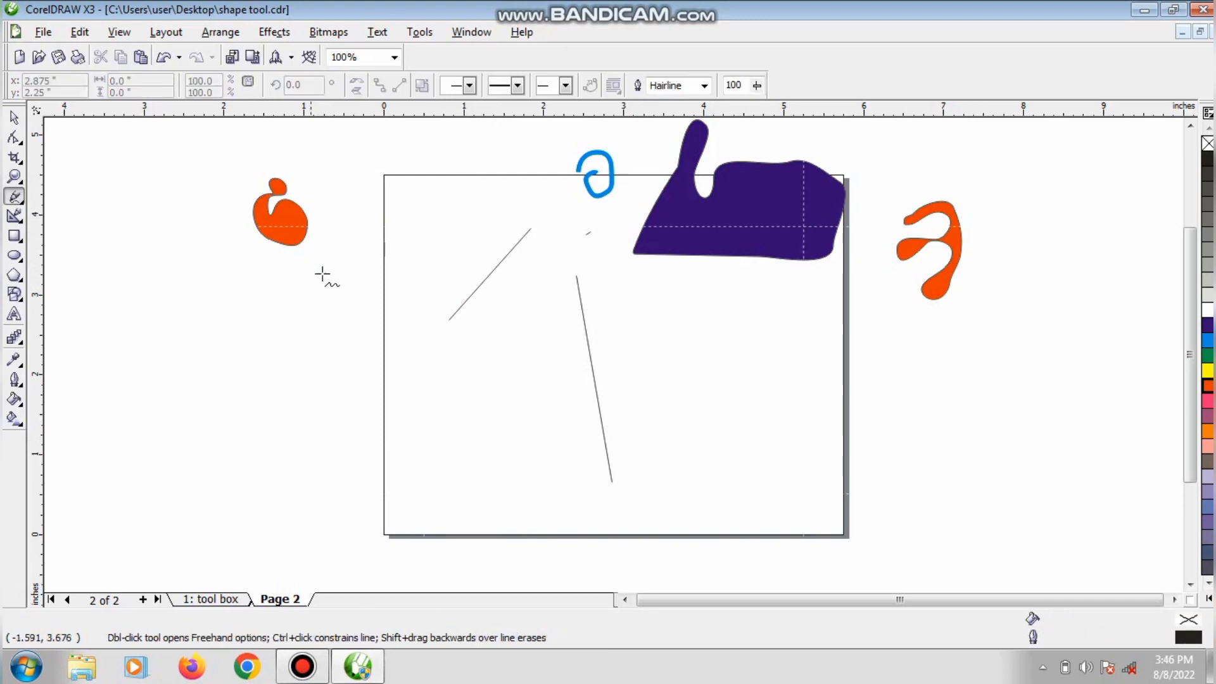
pyautogui.click(326, 212)
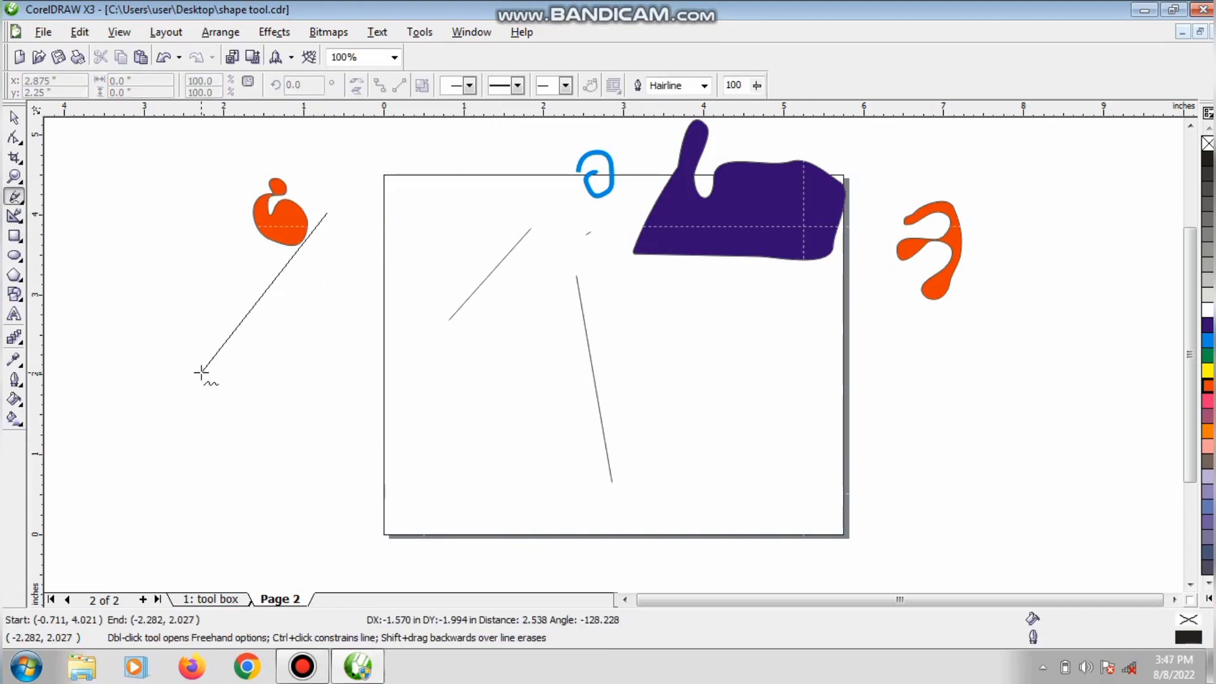
pyautogui.click(176, 403)
pyautogui.press('space')
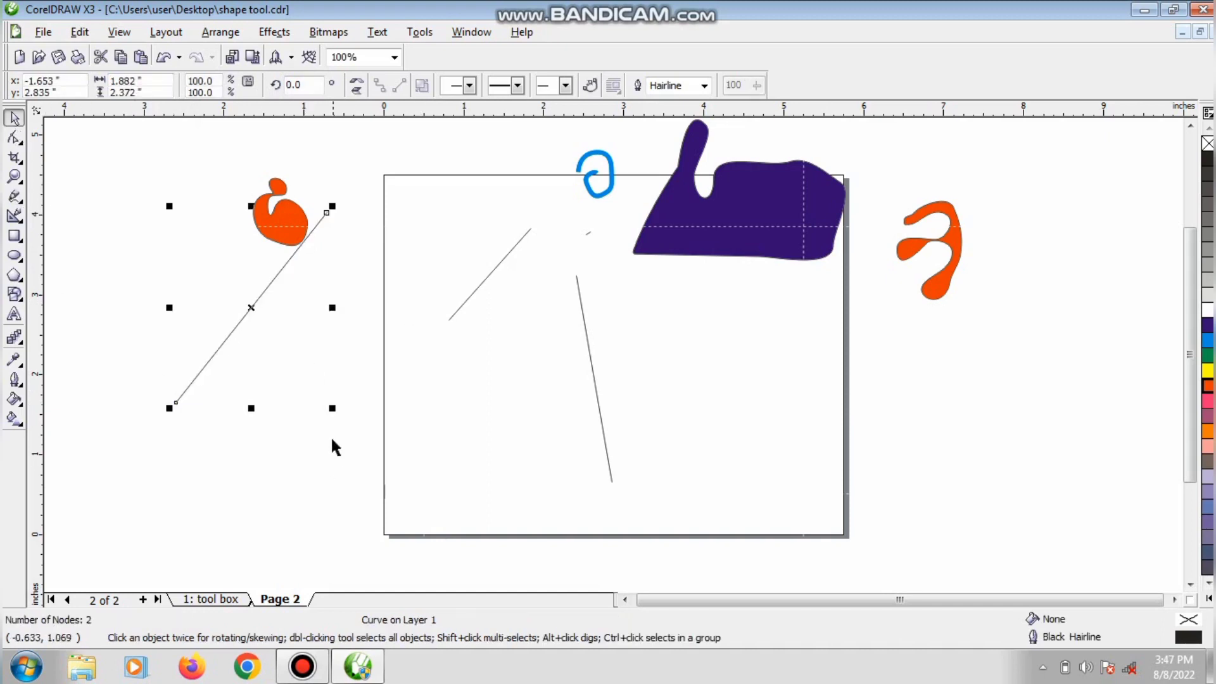
pyautogui.click(703, 85)
pyautogui.click(659, 199)
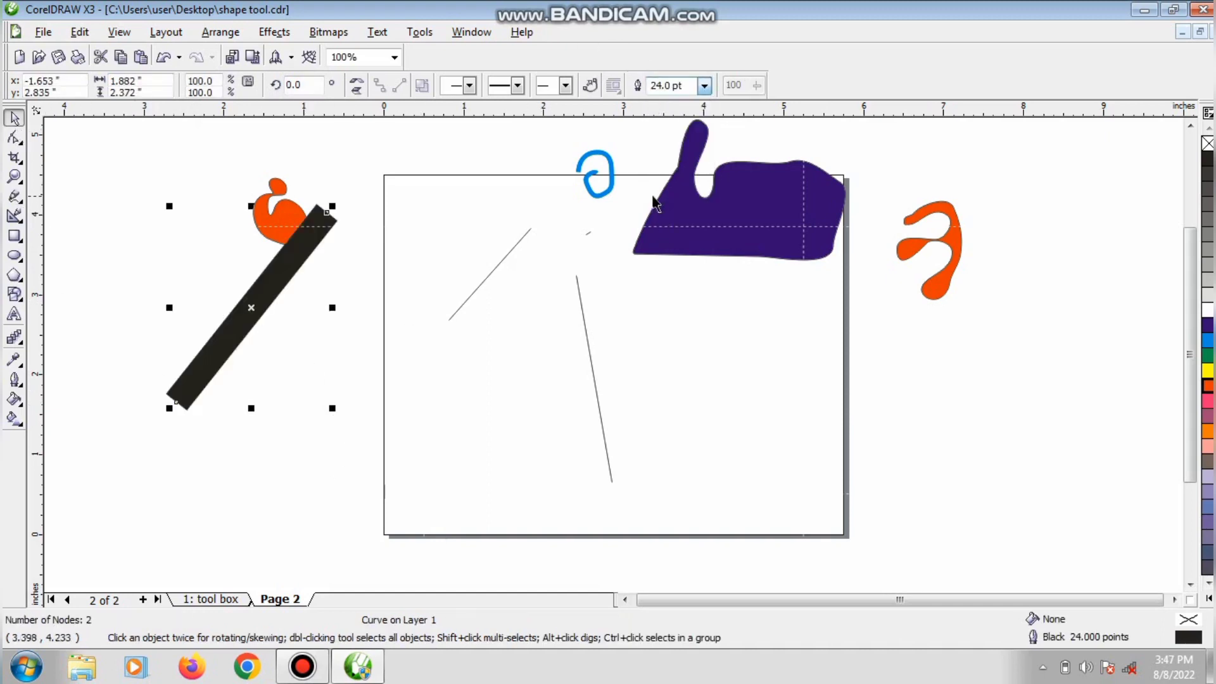
# Step: Draw a perfectly horizontal freehand line about 5.9 inches long, starting left of the page and crossing its lower part
pyautogui.click(15, 197)
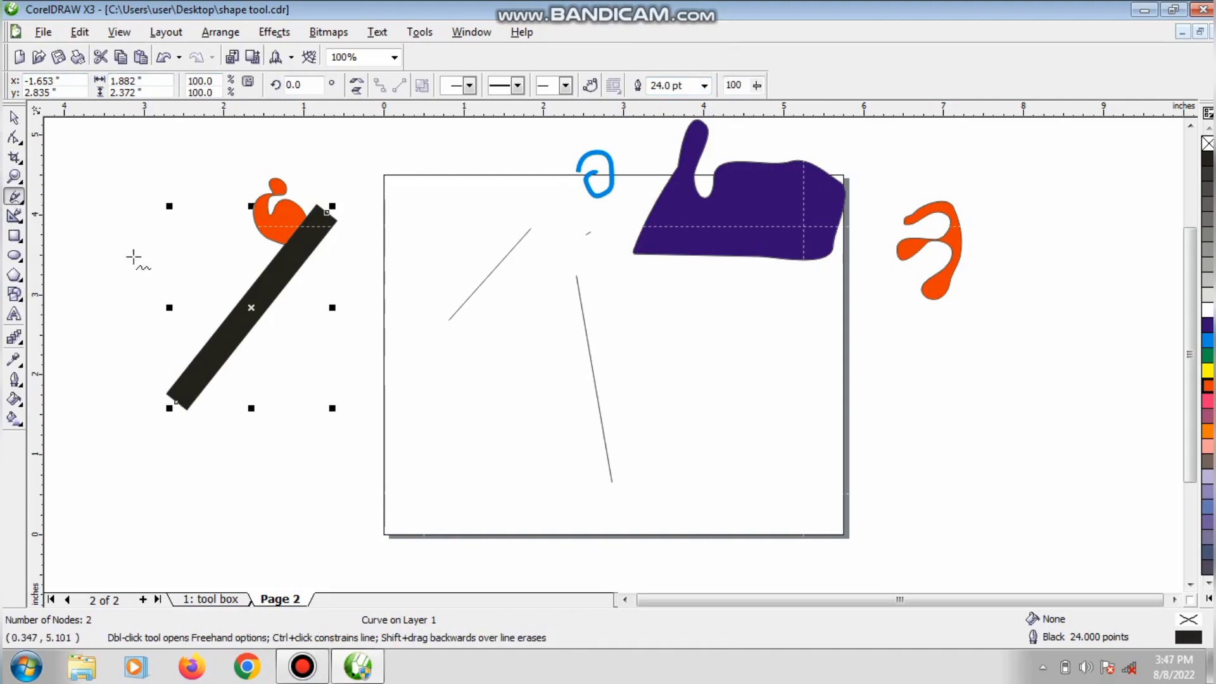
pyautogui.click(290, 438)
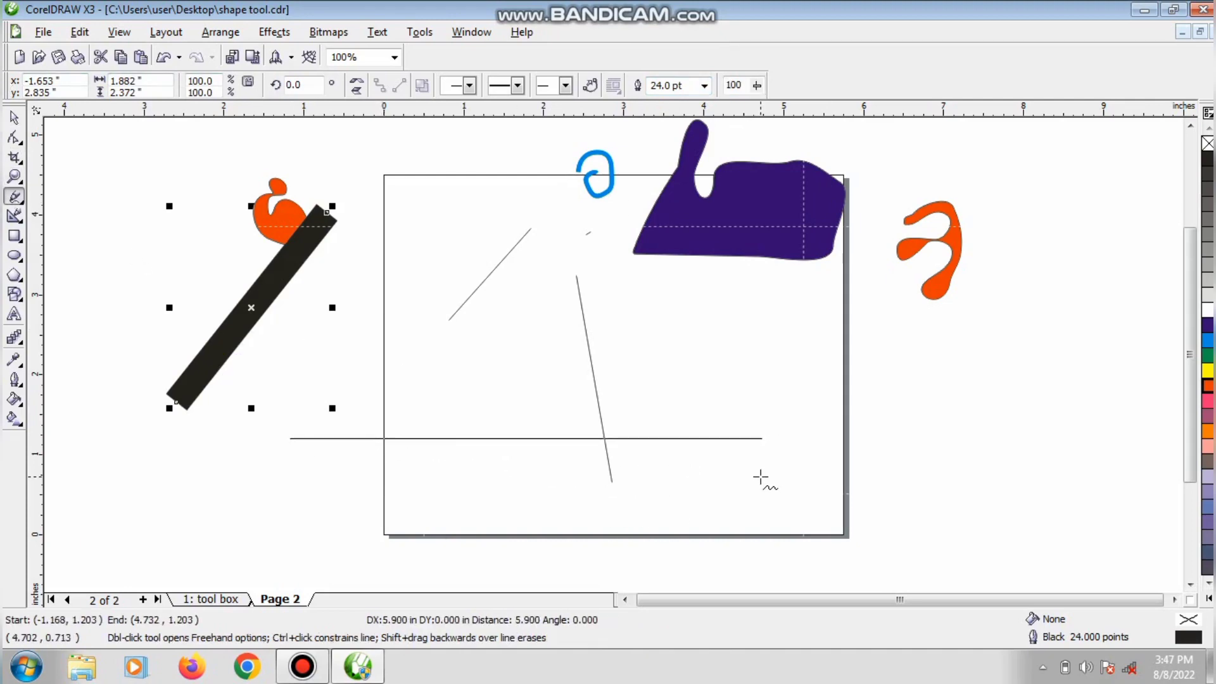
pyautogui.keyDown('ctrl'); pyautogui.click(759, 478); pyautogui.keyUp('ctrl')
# Step: Set the horizontal line's outline width to 8.0 pt and move it up to span the page below the purple shape
pyautogui.click(15, 118)
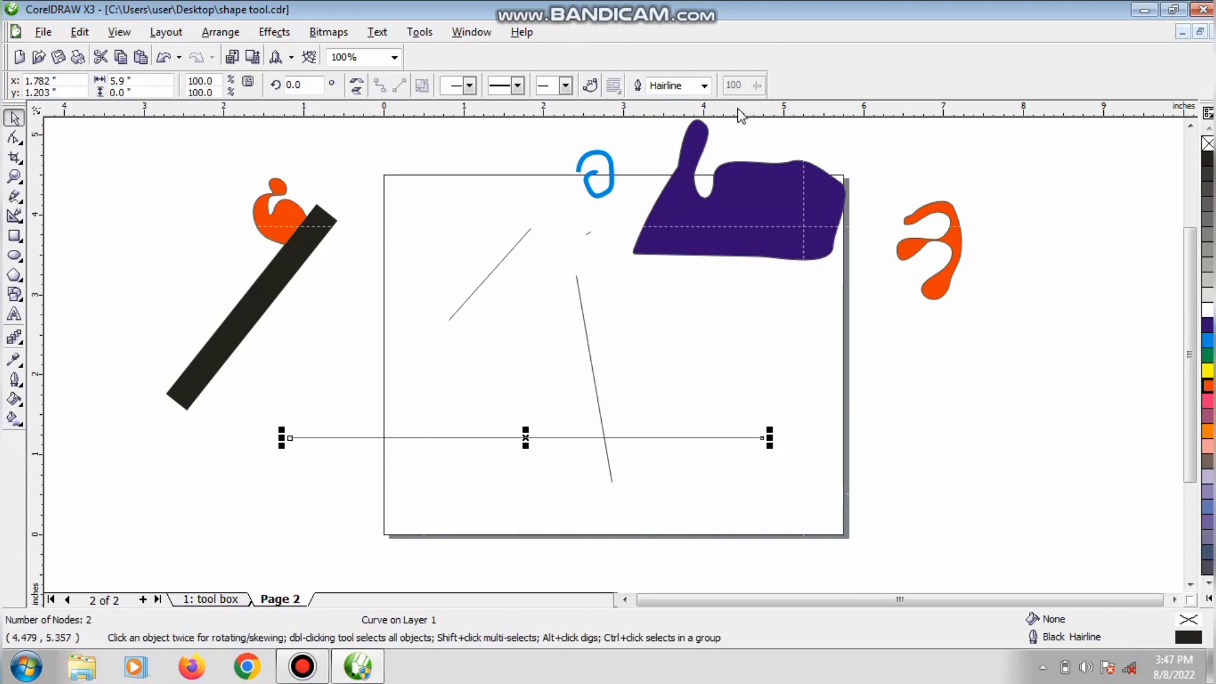
pyautogui.click(704, 85)
pyautogui.click(672, 170)
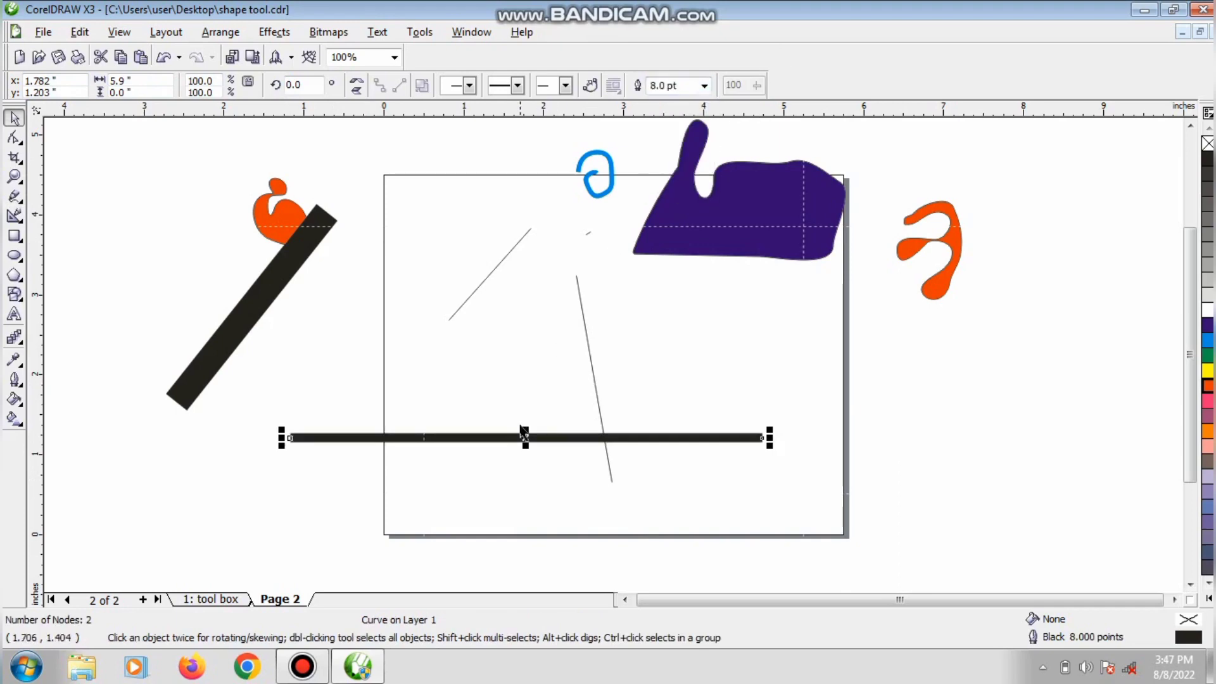
pyautogui.moveTo(522, 437); pyautogui.dragTo(604, 295)
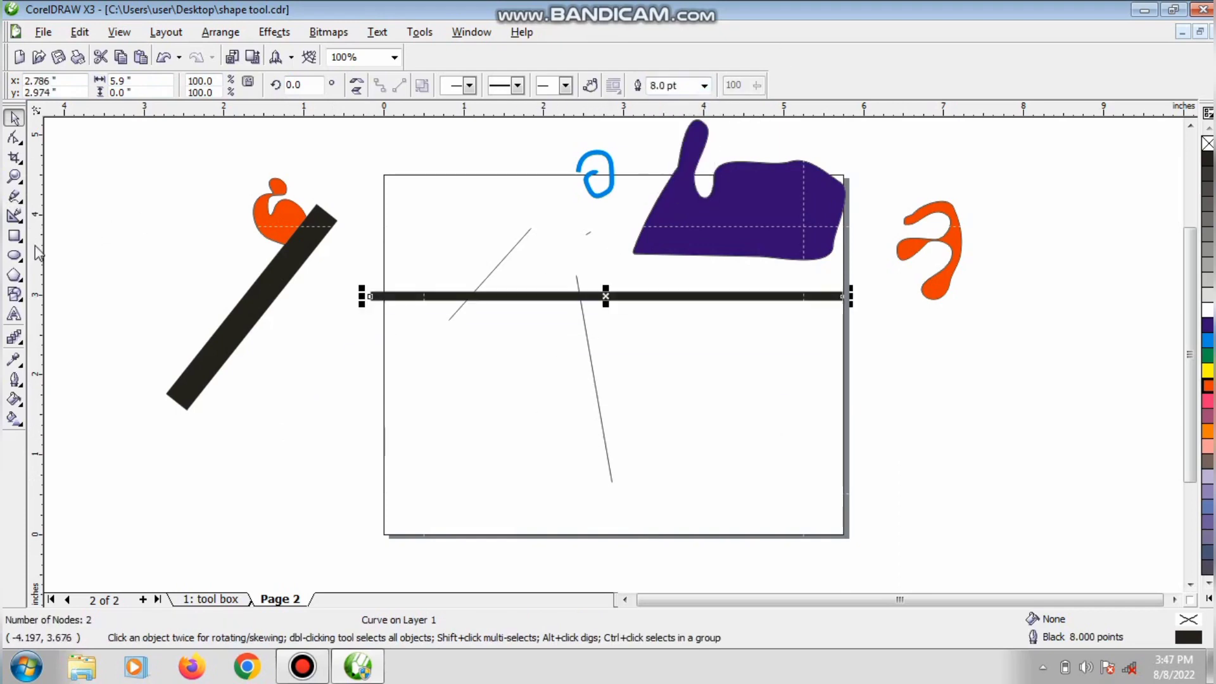
# Step: Draw a diagonal freehand line about 2.25 by 1.30 inches, sloping down toward the bottom middle of the page
pyautogui.click(14, 196)
pyautogui.click(420, 380)
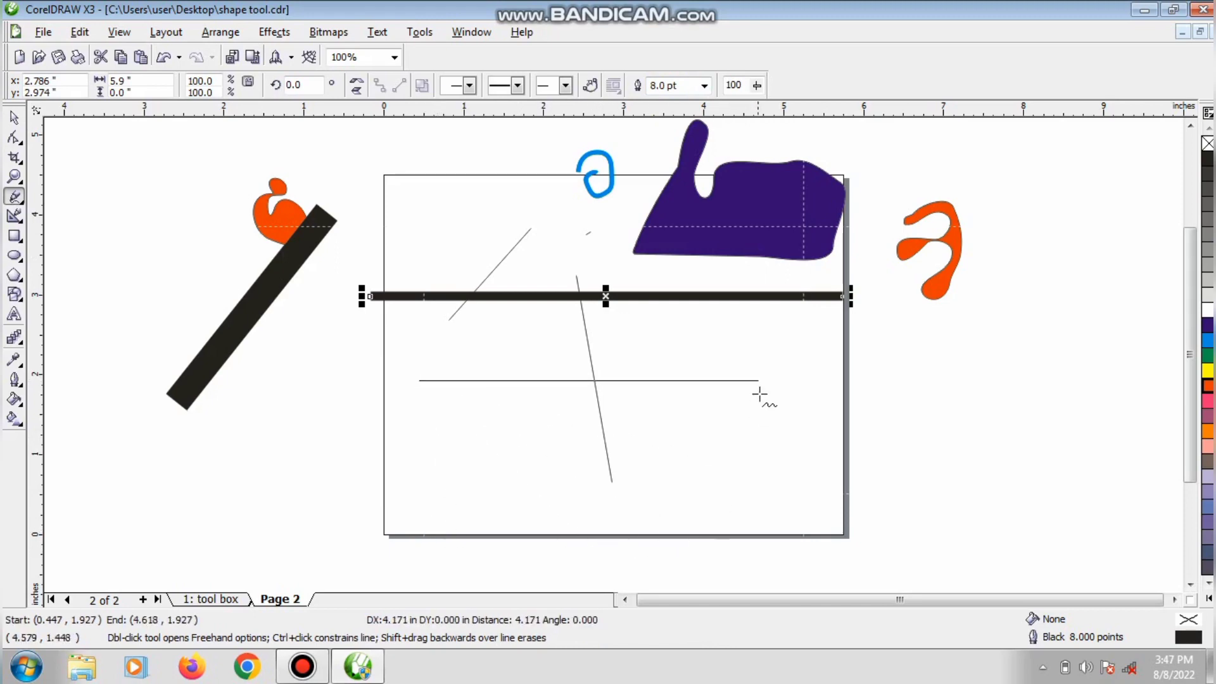
pyautogui.keyDown('ctrl'); pyautogui.click(601, 485); pyautogui.keyUp('ctrl')
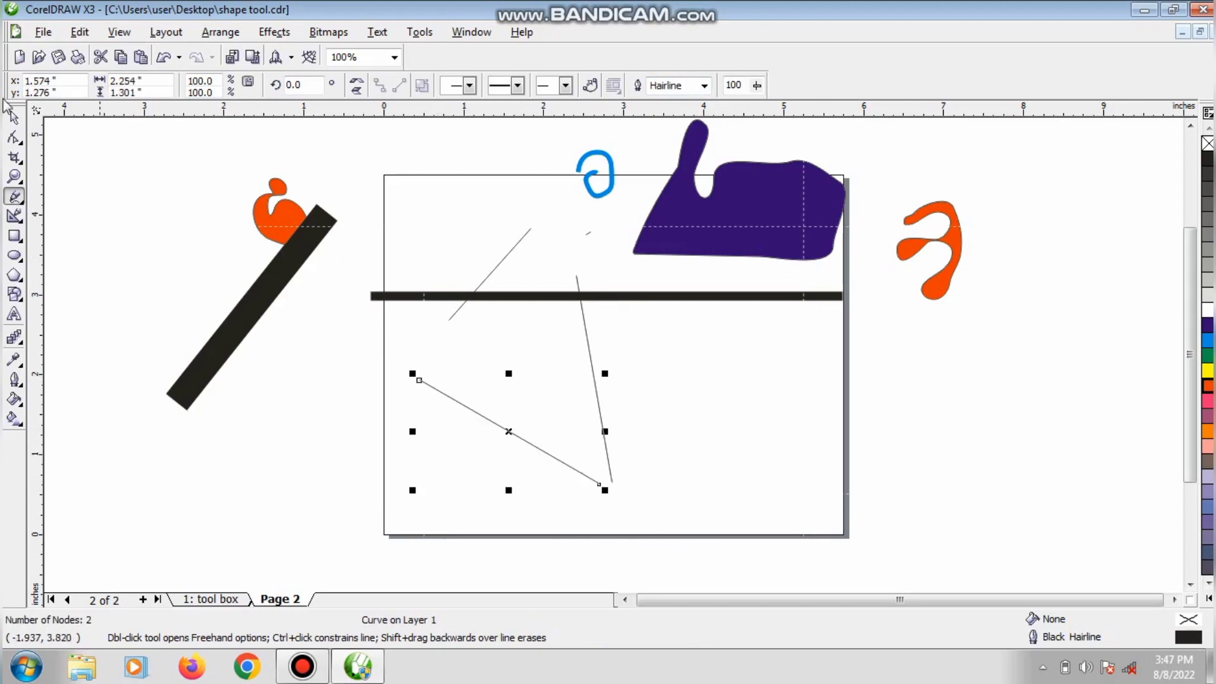
pyautogui.click(14, 118)
# Step: Draw a closed, curved six-node Bezier shape about 3.45 by 2.48 inches over the page's lower right corner
pyautogui.click(20, 200)
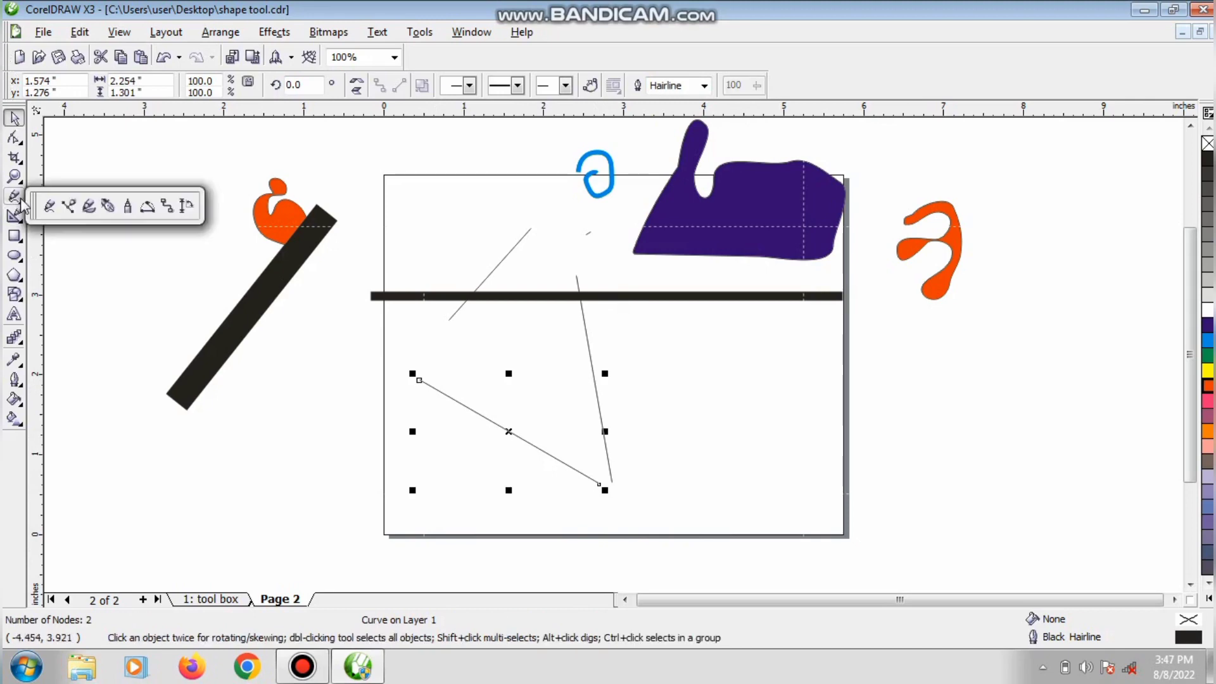
pyautogui.click(68, 207)
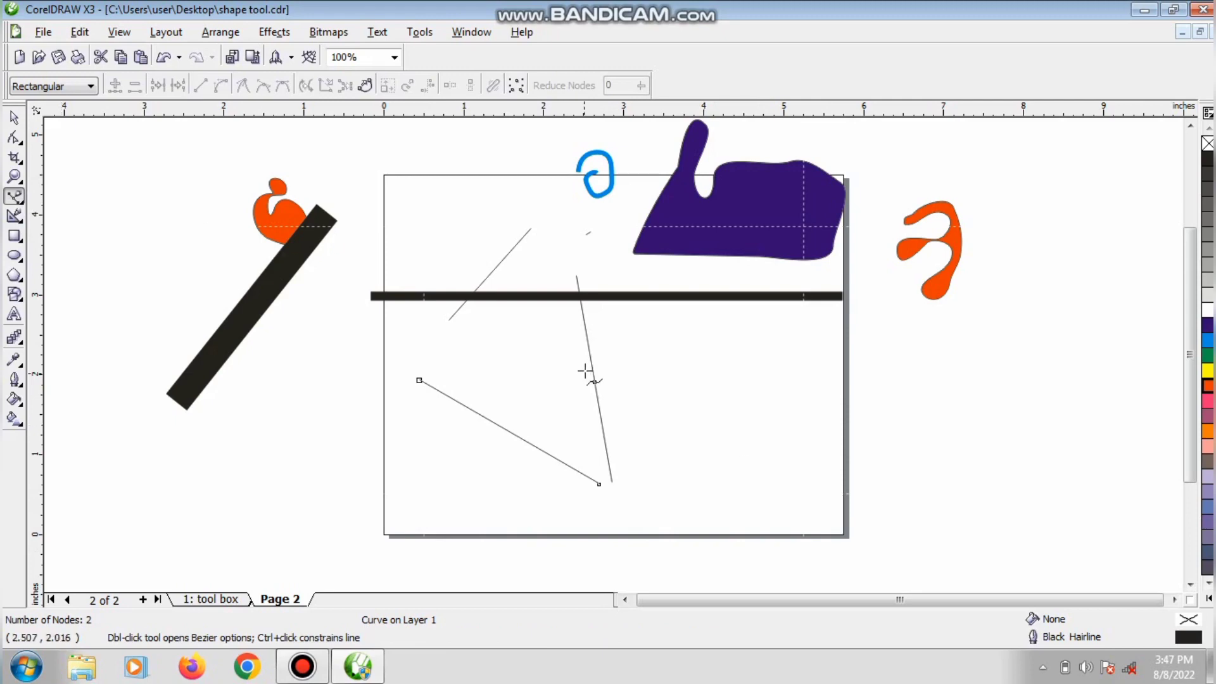
pyautogui.click(677, 405)
pyautogui.moveTo(786, 335); pyautogui.dragTo(885, 361)
pyautogui.moveTo(914, 437); pyautogui.dragTo(1009, 444)
pyautogui.moveTo(816, 501); pyautogui.dragTo(820, 408)
pyautogui.moveTo(739, 456); pyautogui.dragTo(745, 548)
pyautogui.moveTo(674, 456)
pyautogui.mouseDown()
pyautogui.moveTo(640, 412)
pyautogui.moveTo(693, 428)
pyautogui.moveTo(676, 403)
pyautogui.moveTo(711, 399)
pyautogui.moveTo(640, 428)
pyautogui.mouseUp()
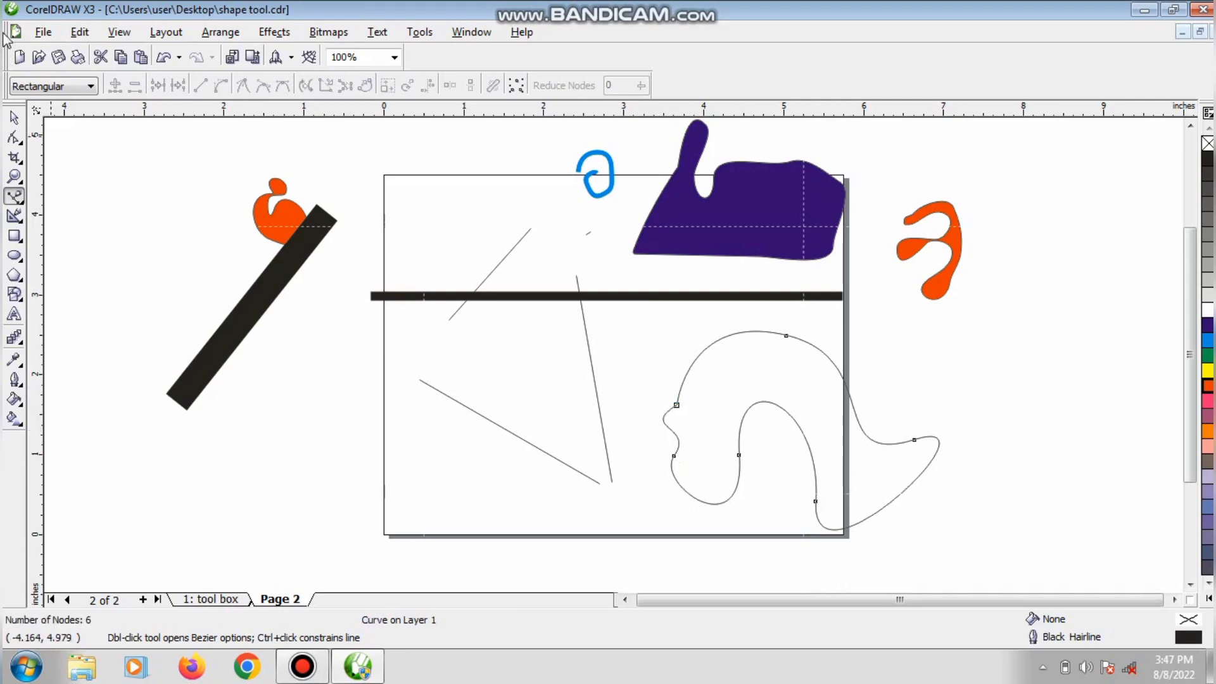
# Step: Fill the six-node Bezier shape red and place it right of the page at about 3.73 by 2.68 inches
pyautogui.click(14, 117)
pyautogui.click(1208, 385)
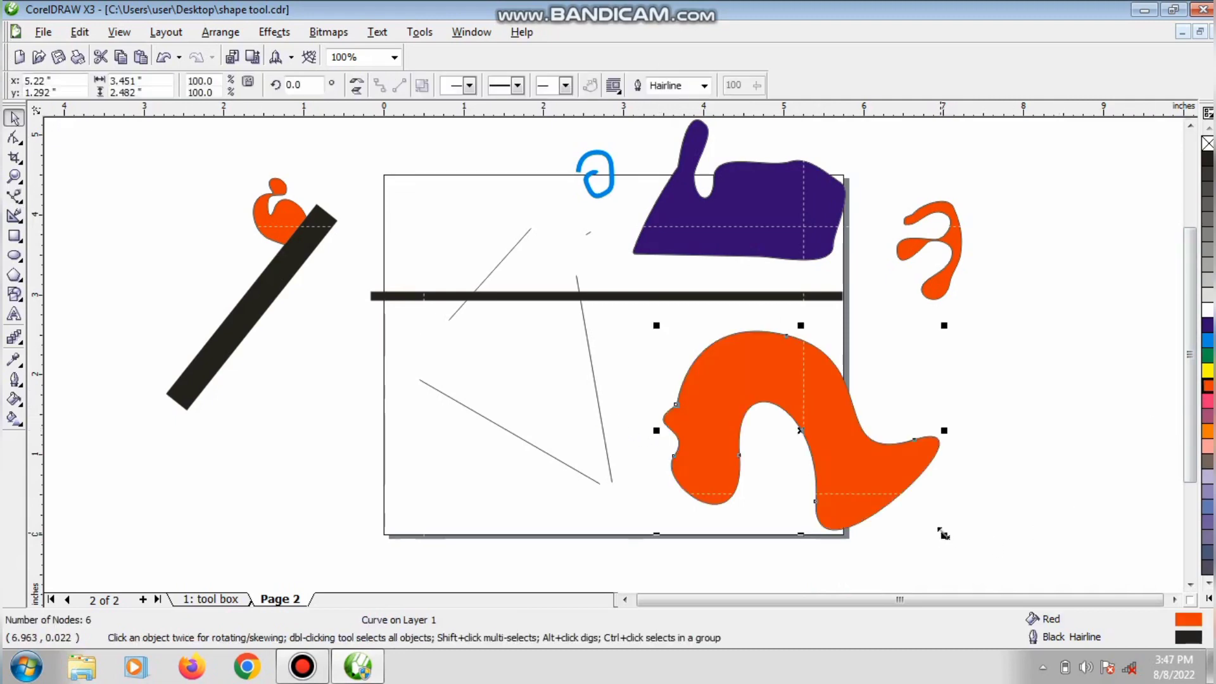
pyautogui.moveTo(943, 535); pyautogui.dragTo(927, 317)
pyautogui.moveTo(951, 395); pyautogui.dragTo(1147, 537)
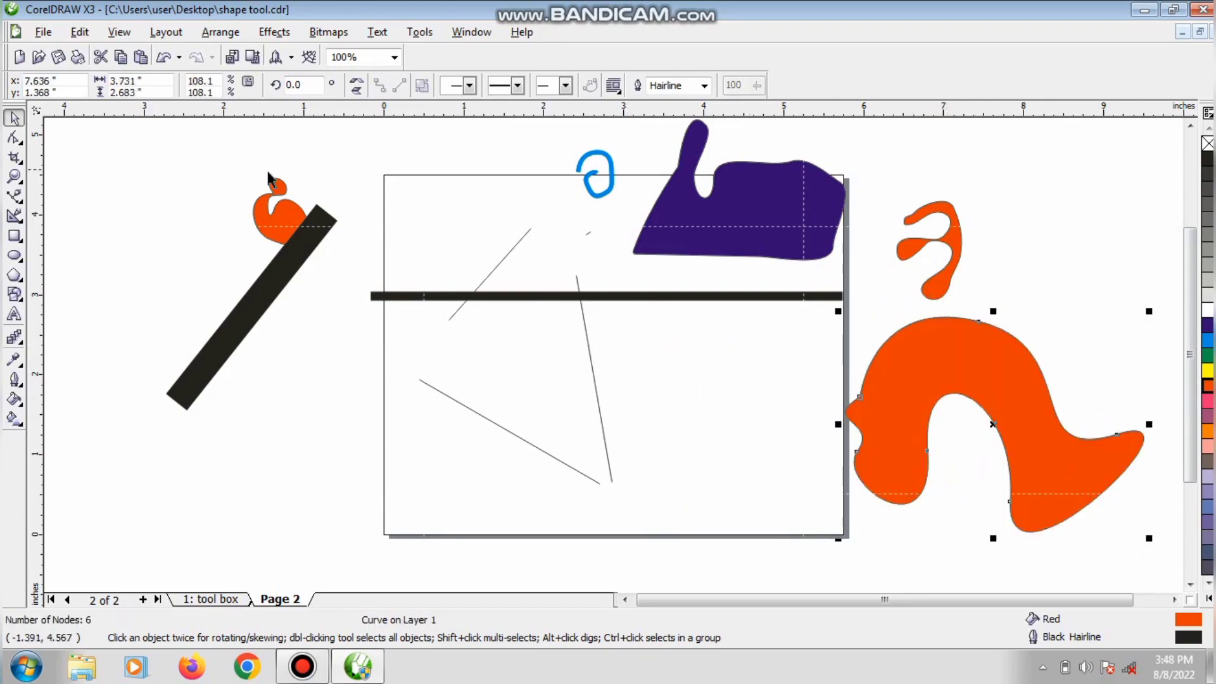
pyautogui.moveTo(890, 410); pyautogui.dragTo(925, 349)
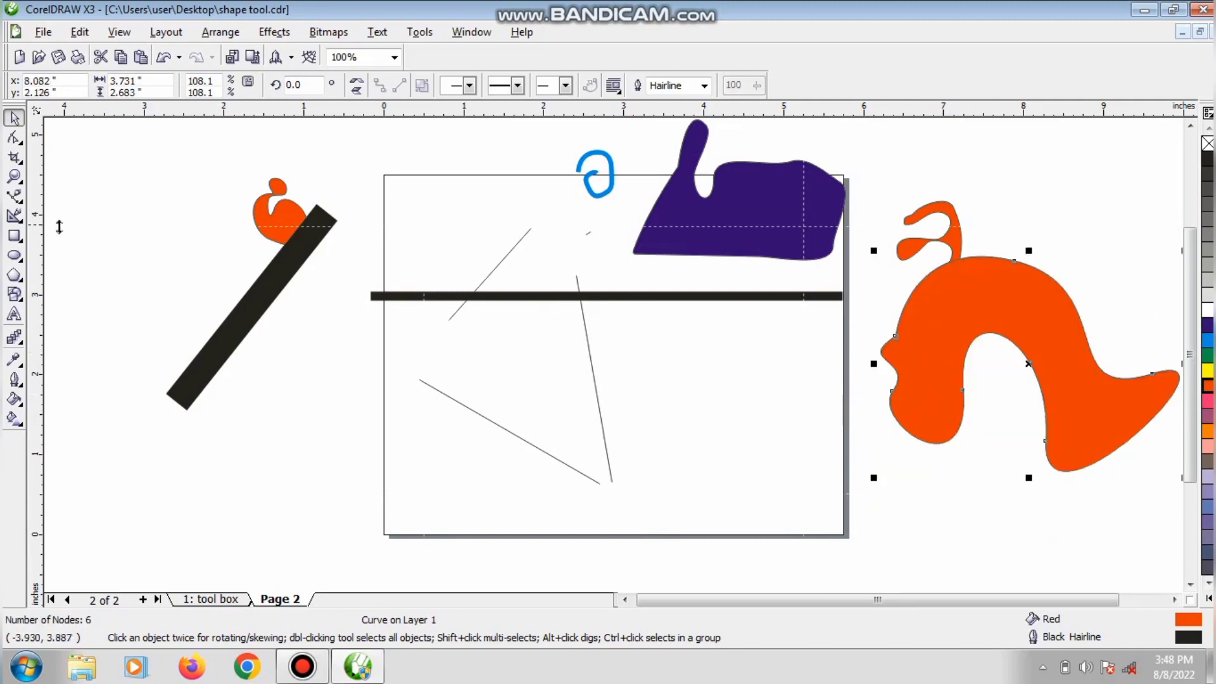
# Step: Draw a closed four-node Bezier shape with a notched top, about 2.36 by 2.10 inches, on the page's lower right area
pyautogui.click(16, 200)
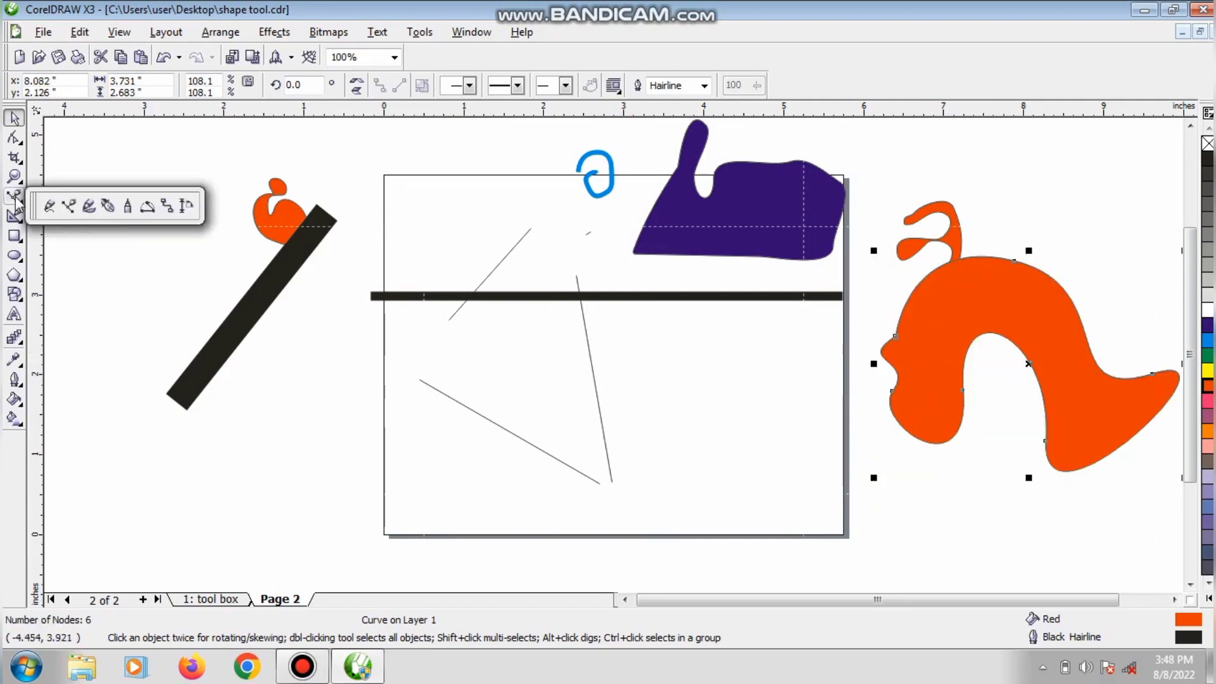
pyautogui.click(68, 207)
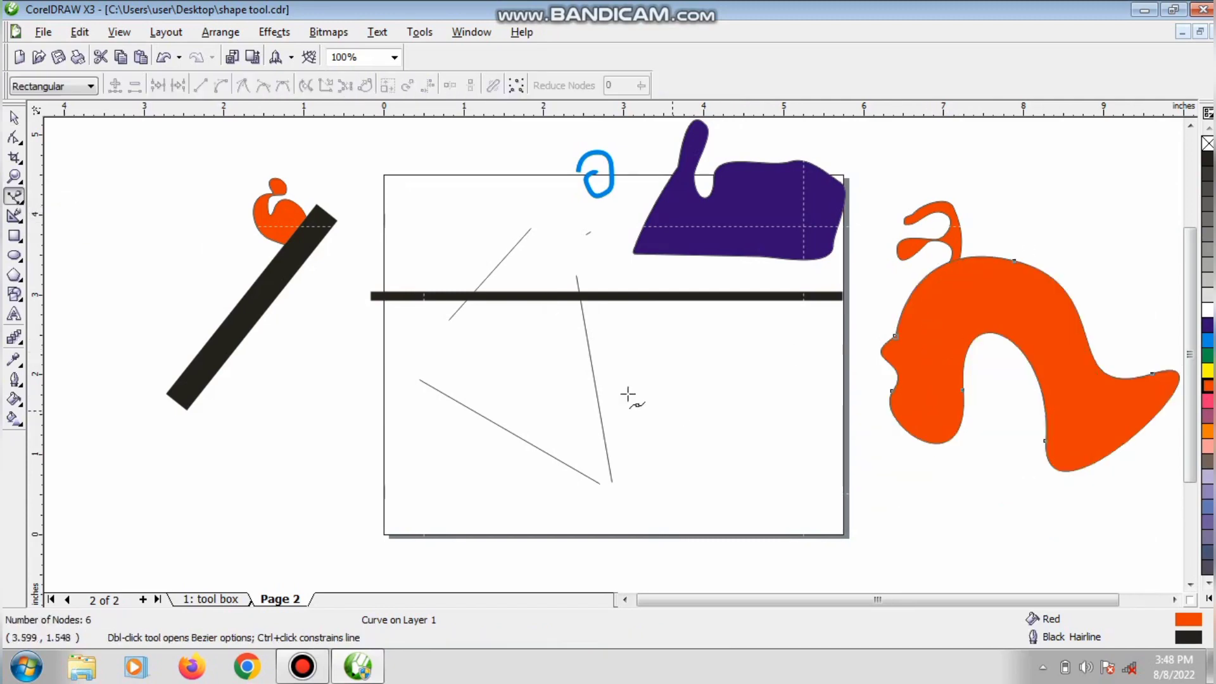
pyautogui.click(640, 311)
pyautogui.moveTo(624, 423); pyautogui.dragTo(660, 504)
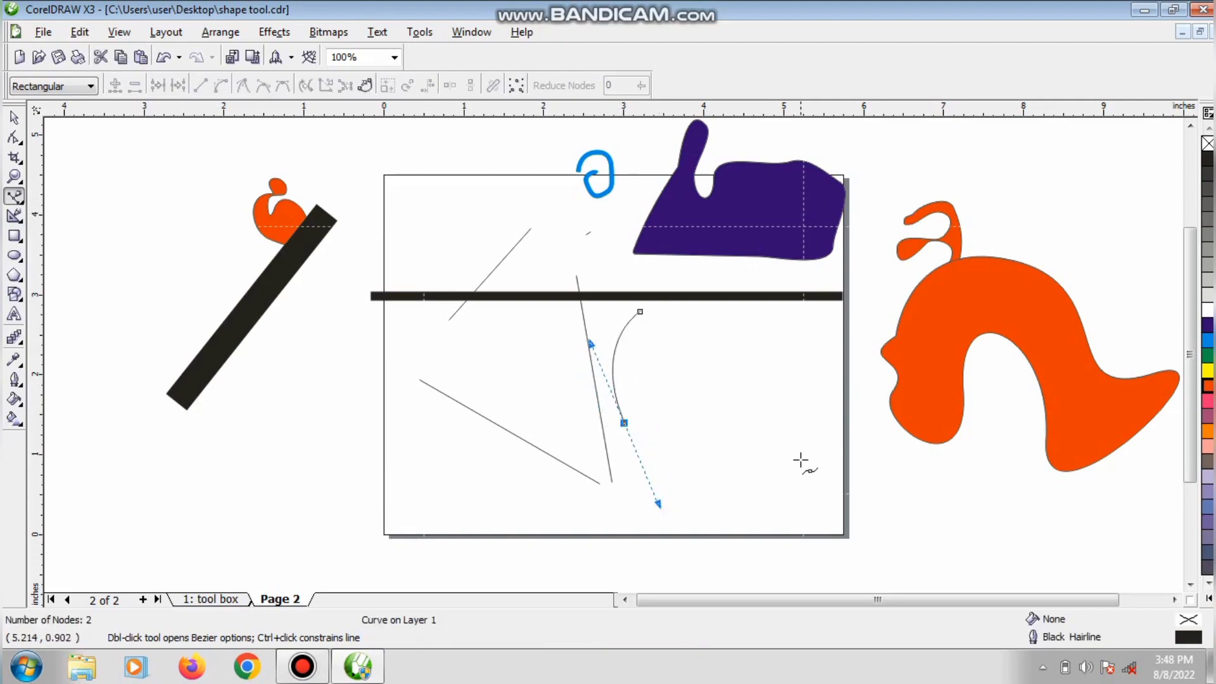
pyautogui.click(796, 401)
pyautogui.moveTo(793, 404); pyautogui.dragTo(757, 301)
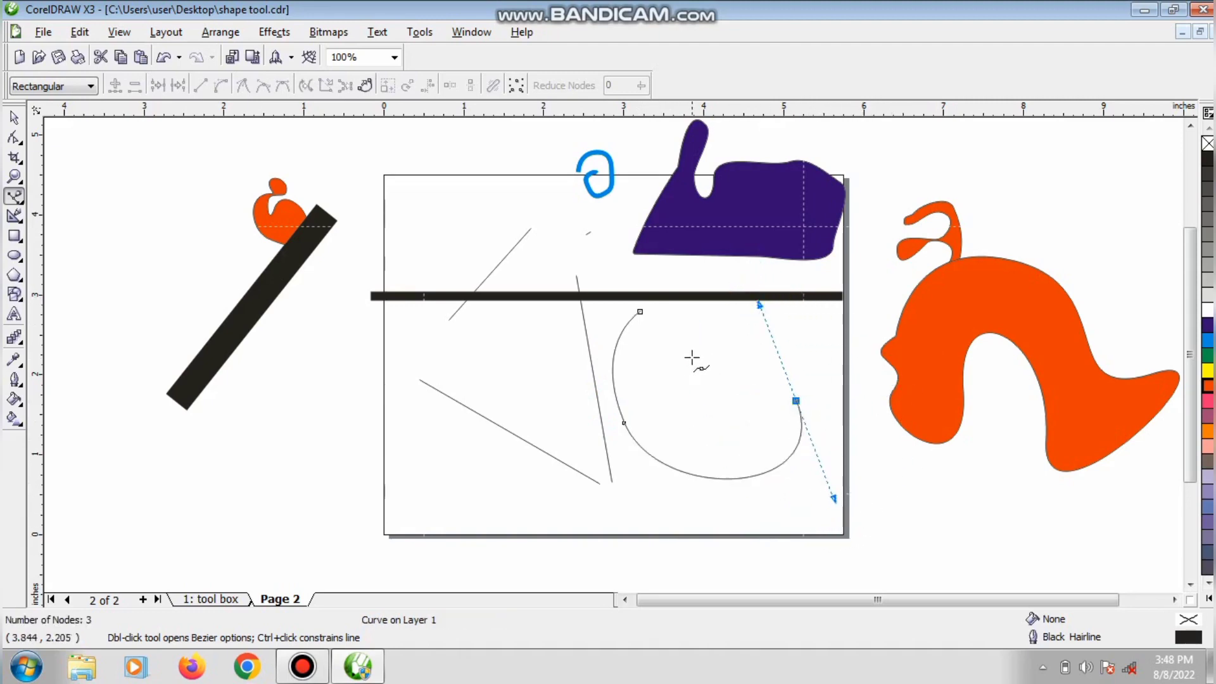
pyautogui.moveTo(692, 356); pyautogui.dragTo(694, 426)
pyautogui.moveTo(640, 311)
pyautogui.mouseDown()
pyautogui.moveTo(621, 325)
pyautogui.moveTo(674, 281)
pyautogui.moveTo(644, 316)
pyautogui.mouseUp()
pyautogui.click(14, 117)
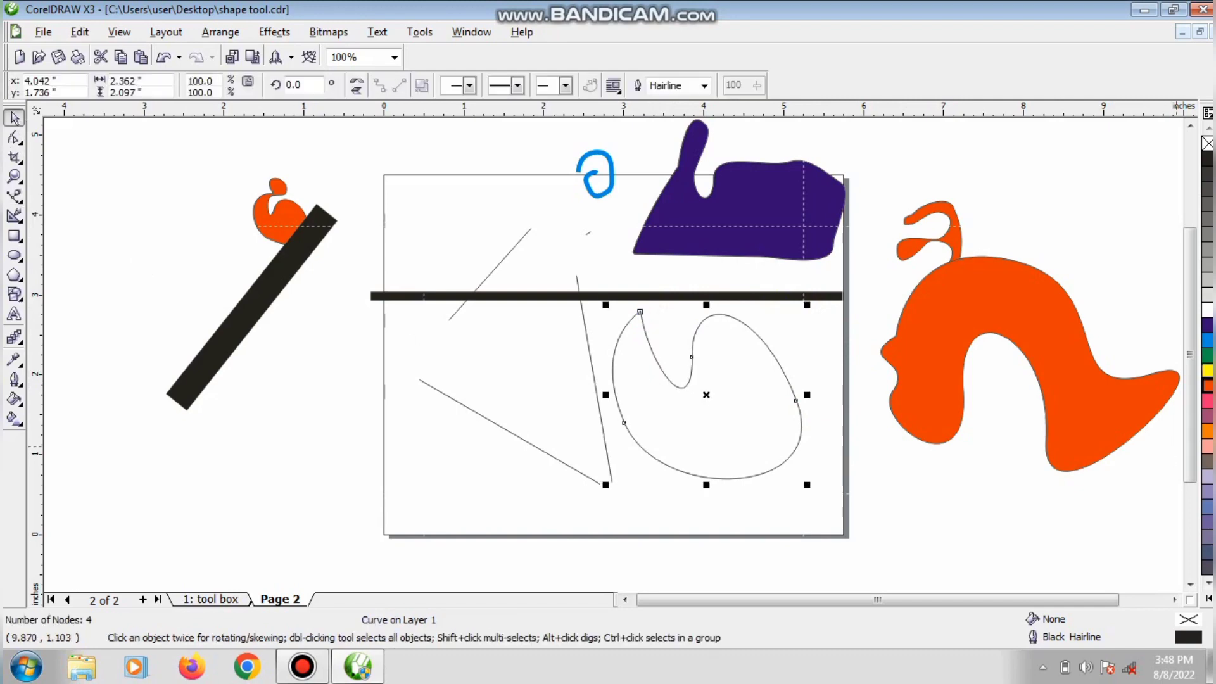
# Step: Fill the notched four-node shape green and place it, reduced to about half size, beneath the large red shape
pyautogui.click(1207, 355)
pyautogui.moveTo(803, 489); pyautogui.dragTo(708, 405)
pyautogui.moveTo(644, 395); pyautogui.dragTo(935, 515)
# Step: Delete the small two-lobed red shape, the blue spiral and all straight lines on and left of the page
pyautogui.moveTo(141, 148); pyautogui.dragTo(638, 554)
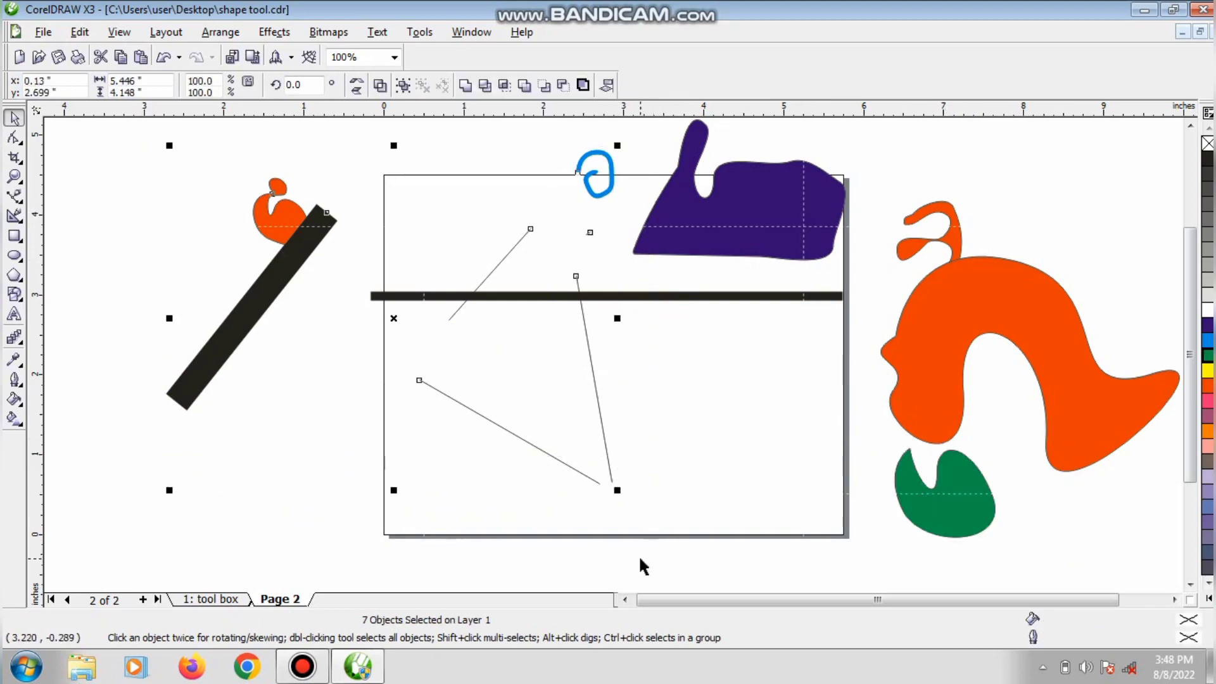
pyautogui.press('Delete')
pyautogui.click(400, 295)
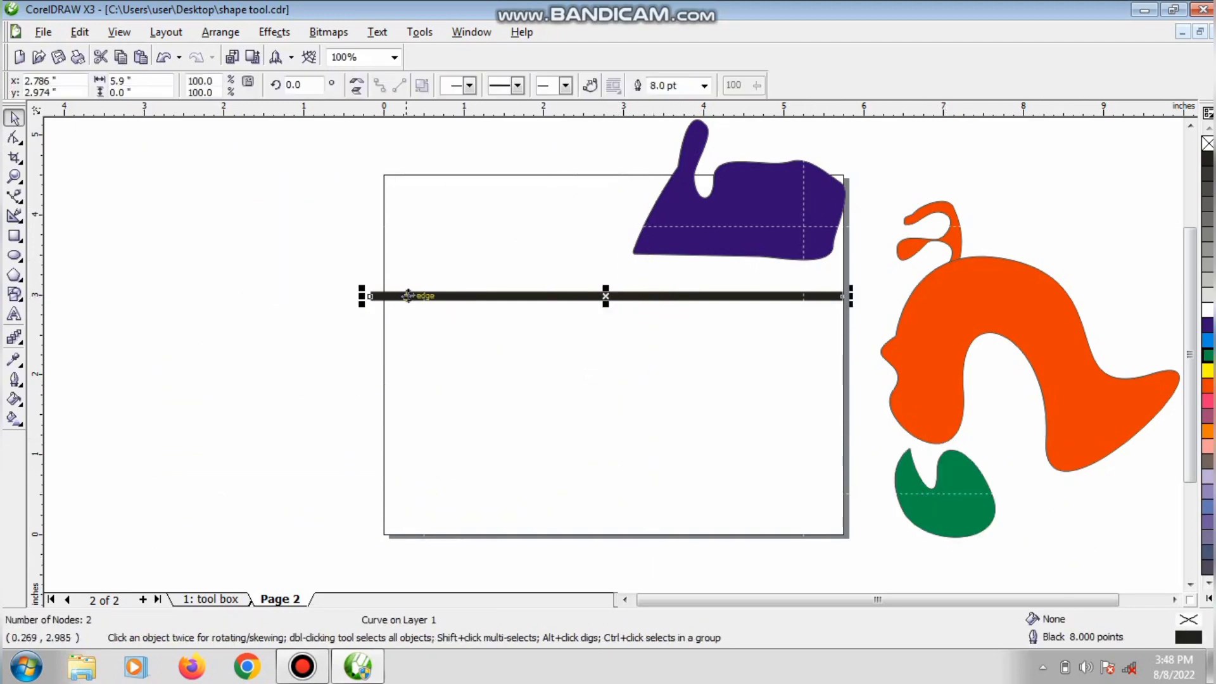
pyautogui.press('Delete')
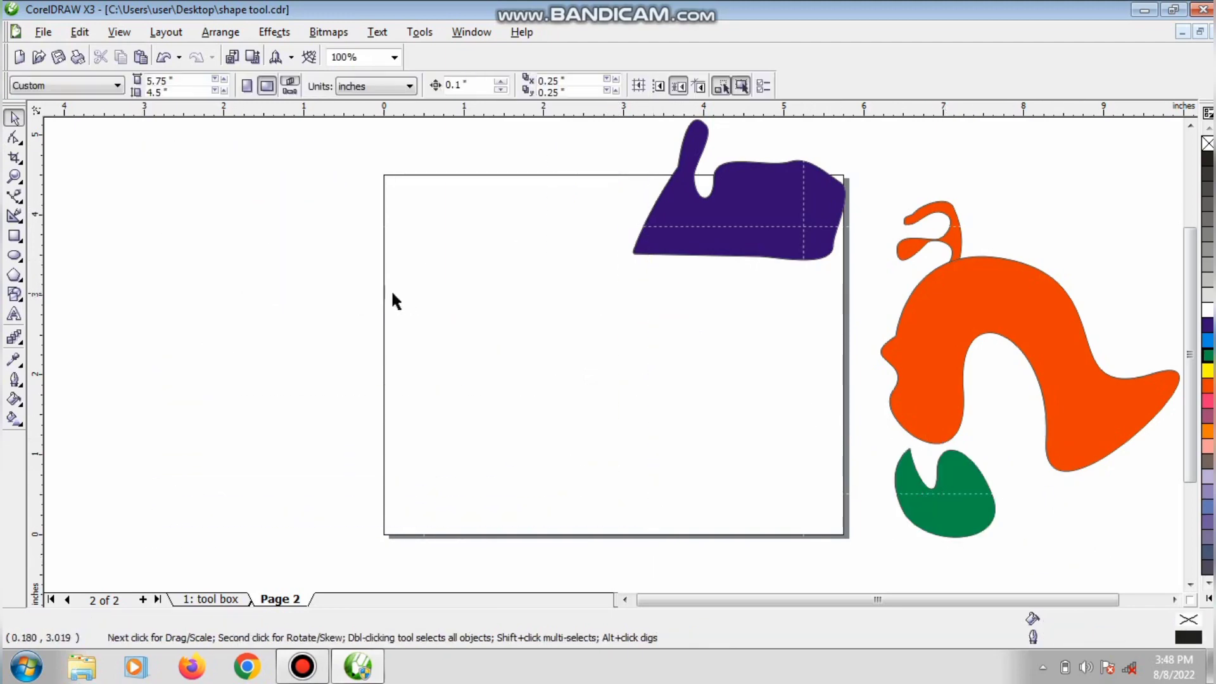
# Step: Draw a long wavy Artistic Media preset stroke, 1.15 inches wide and tapering to a point, from left of the page across it
pyautogui.click(17, 198)
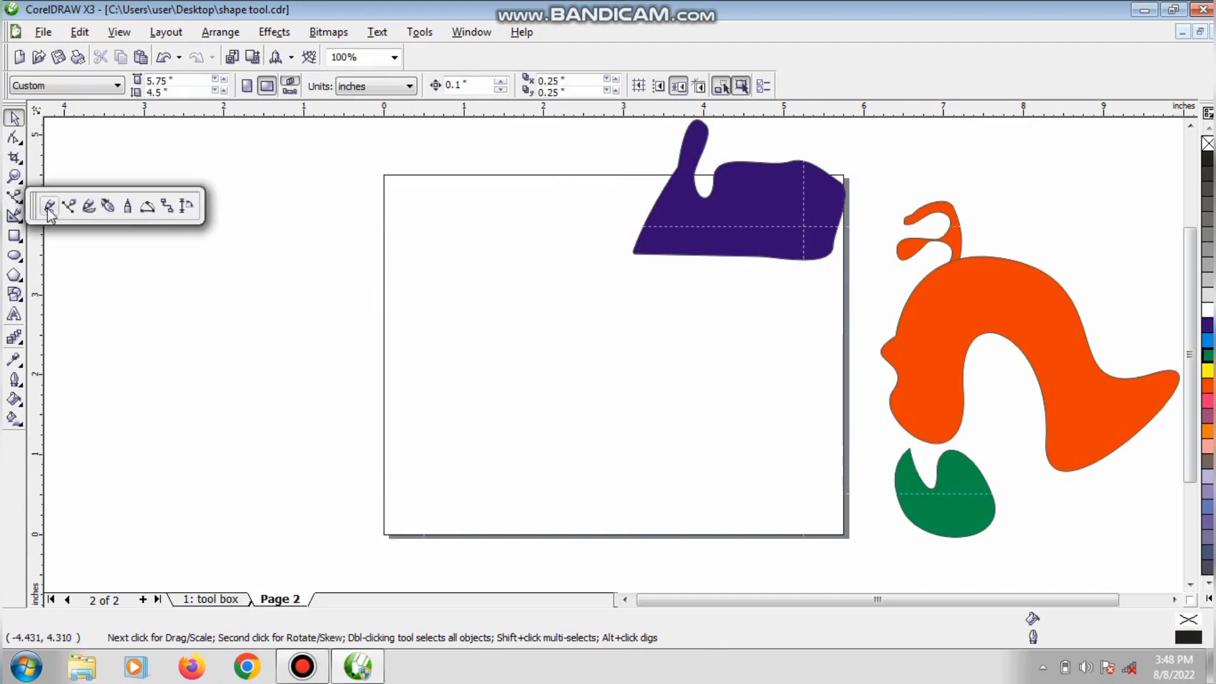
pyautogui.click(90, 207)
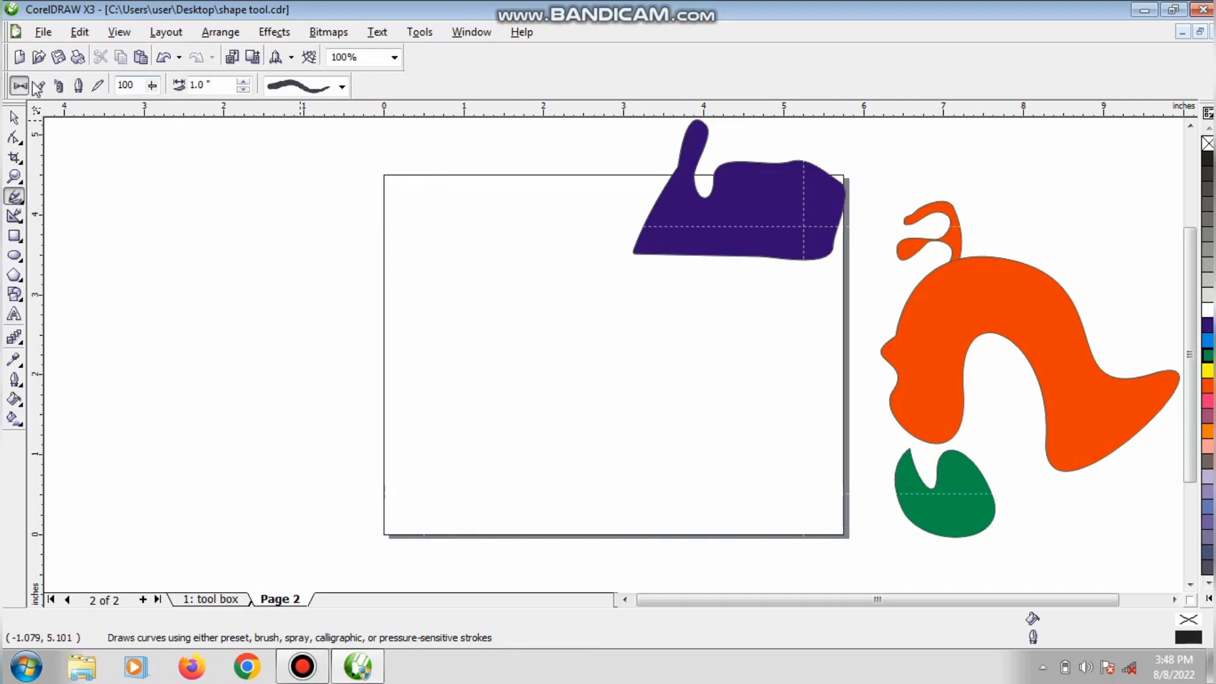
pyautogui.click(342, 86)
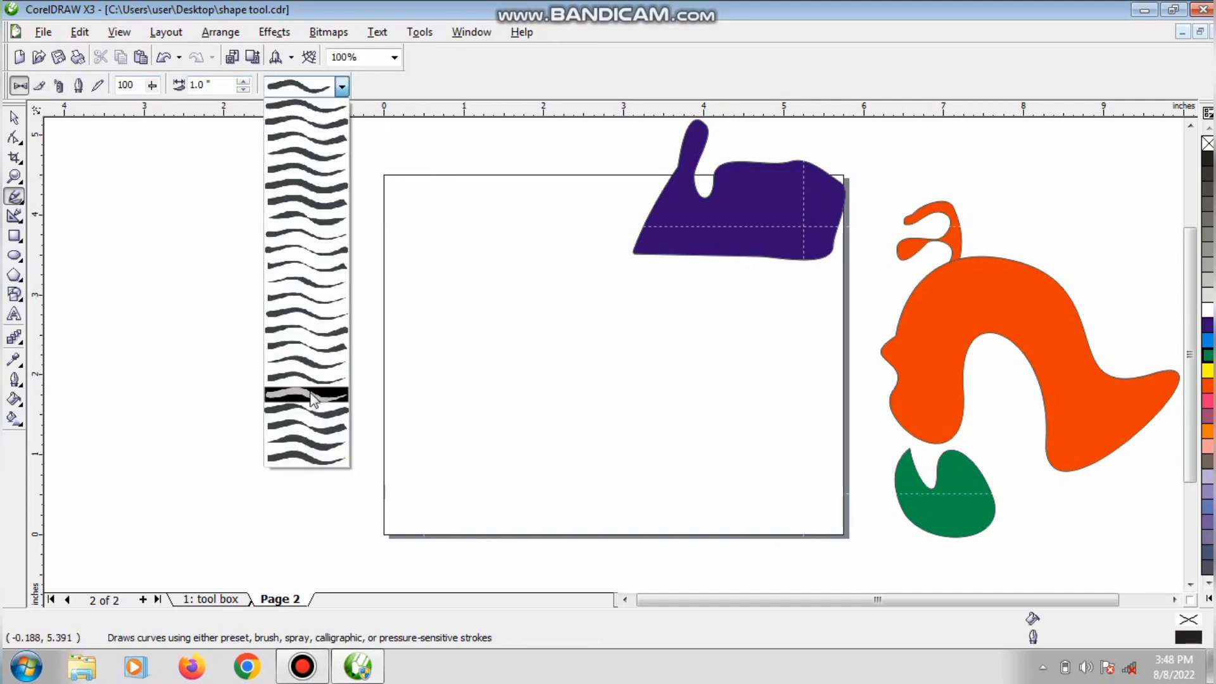
pyautogui.click(327, 234)
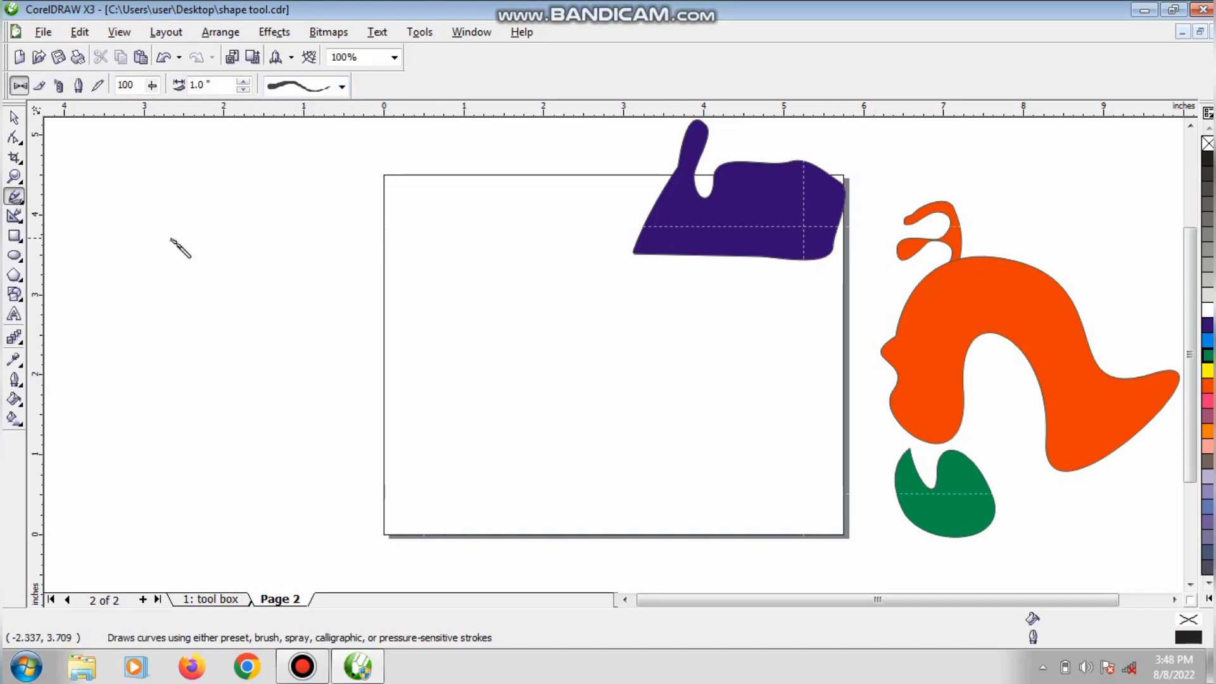
pyautogui.click(244, 82)
pyautogui.moveTo(119, 197)
pyautogui.mouseDown()
pyautogui.moveTo(133, 235)
pyautogui.moveTo(124, 356)
pyautogui.moveTo(178, 460)
pyautogui.moveTo(278, 400)
pyautogui.moveTo(345, 260)
pyautogui.moveTo(490, 267)
pyautogui.moveTo(533, 342)
pyautogui.moveTo(487, 482)
pyautogui.moveTo(442, 531)
pyautogui.moveTo(573, 533)
pyautogui.moveTo(747, 479)
pyautogui.moveTo(817, 437)
pyautogui.mouseUp()
pyautogui.press('space')
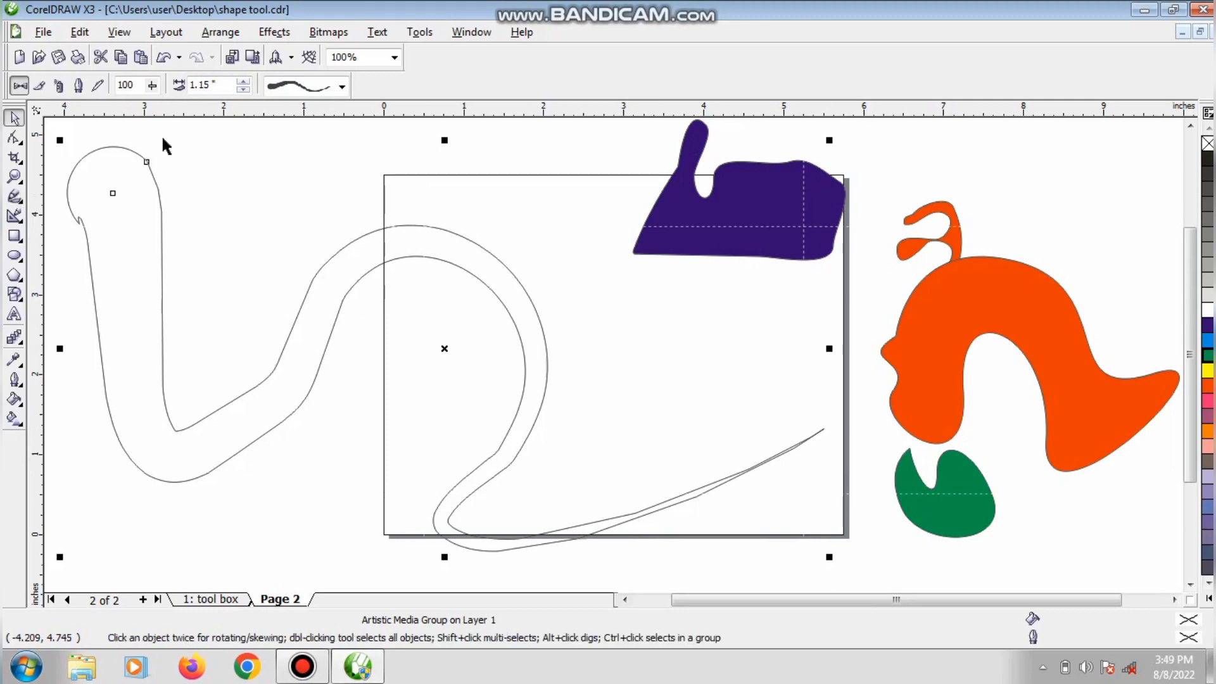
# Step: Fill the wavy preset stroke dark purple and shrink it into the empty area left of the page's upper edge
pyautogui.click(1206, 328)
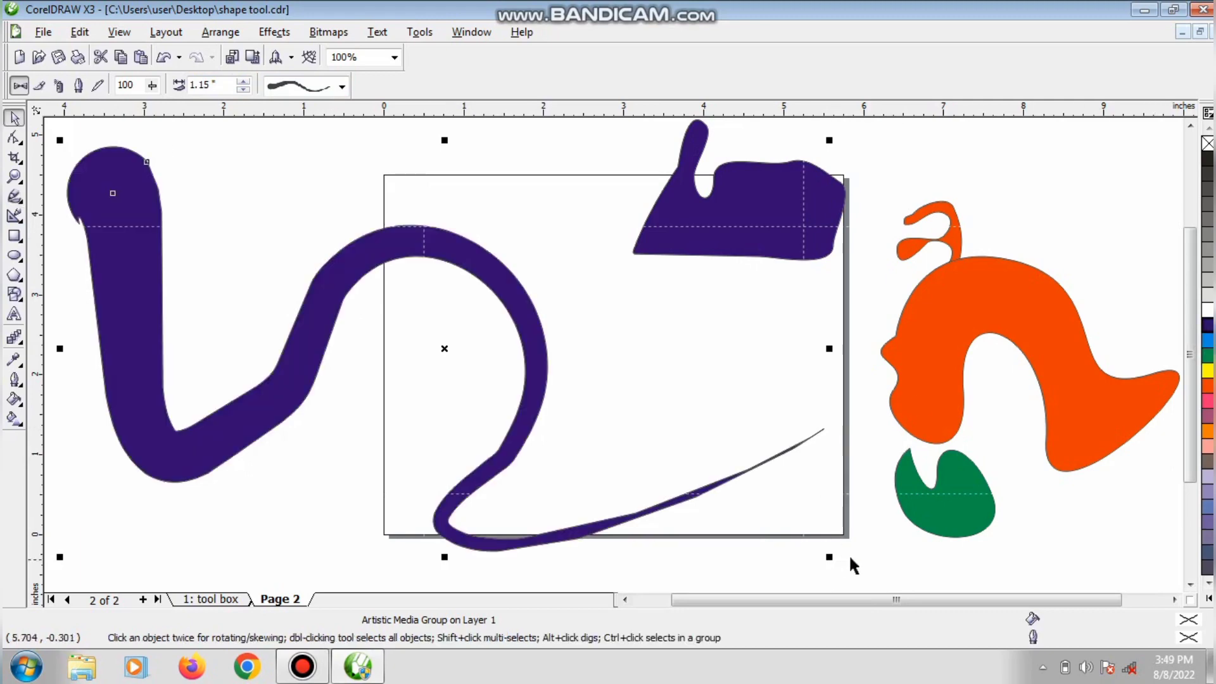
pyautogui.moveTo(829, 556)
pyautogui.mouseDown()
pyautogui.moveTo(553, 447)
pyautogui.moveTo(314, 278)
pyautogui.moveTo(218, 231)
pyautogui.mouseUp()
pyautogui.click(49, 304)
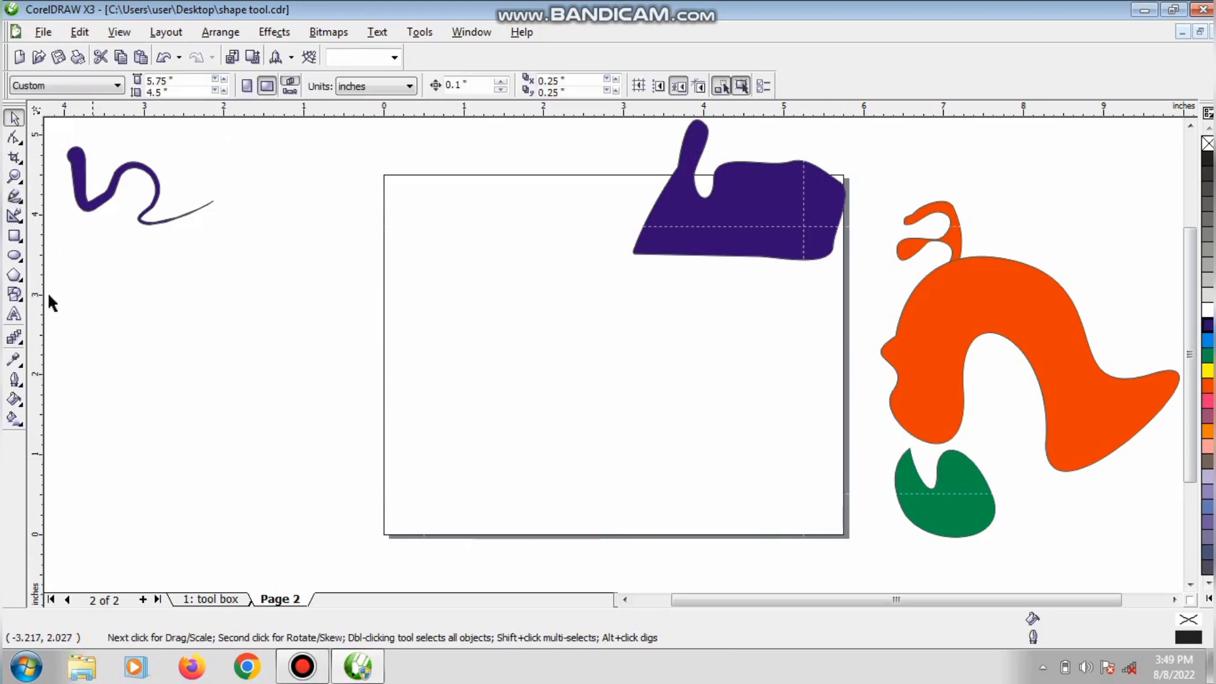
# Step: Paint a large looping Artistic Media brush stroke with the green bristle brush, starting and ending left of the page
pyautogui.click(14, 197)
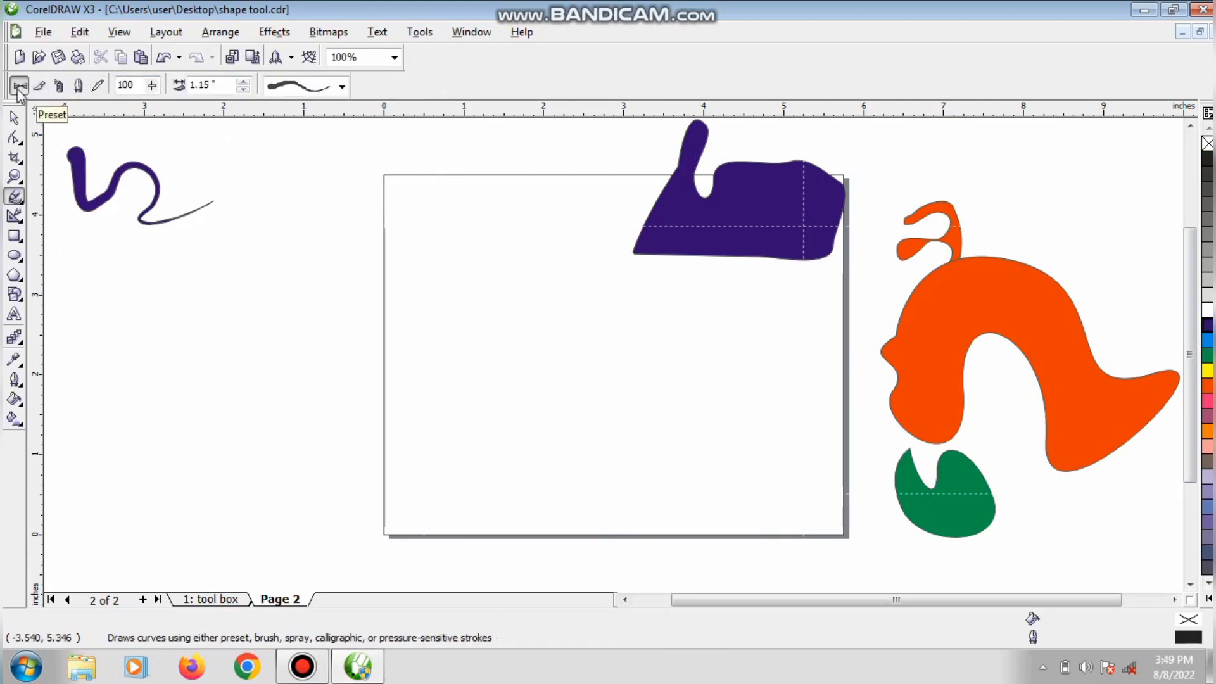
pyautogui.click(42, 86)
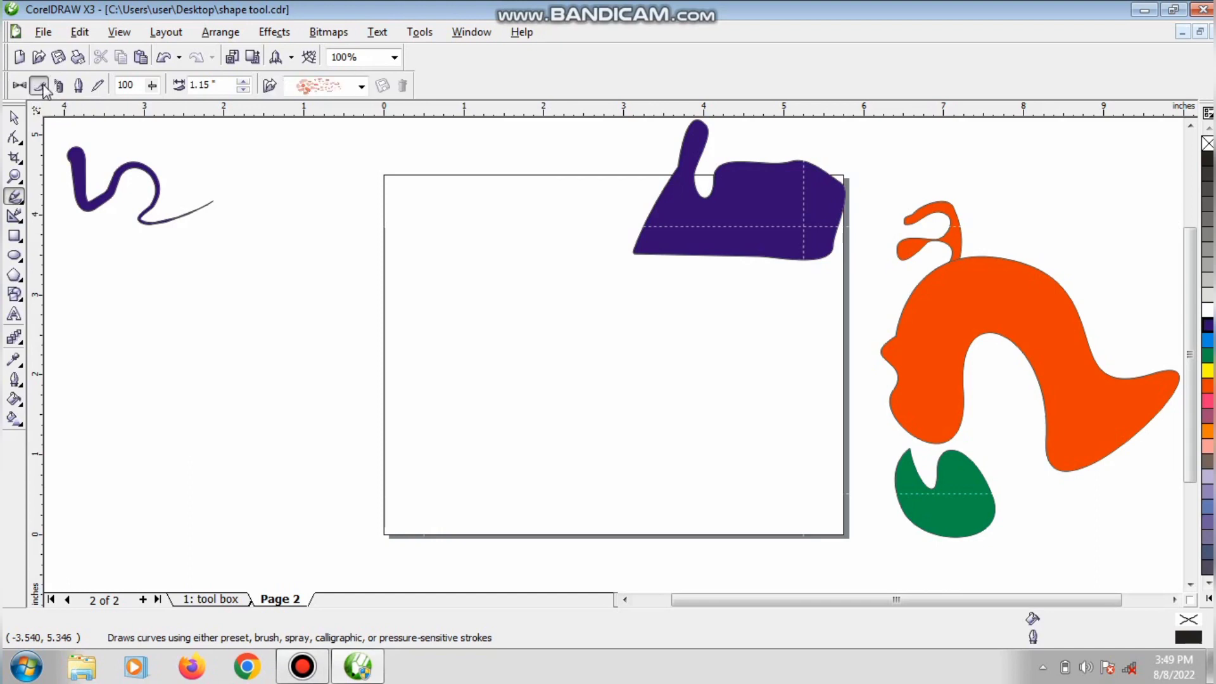
pyautogui.click(361, 86)
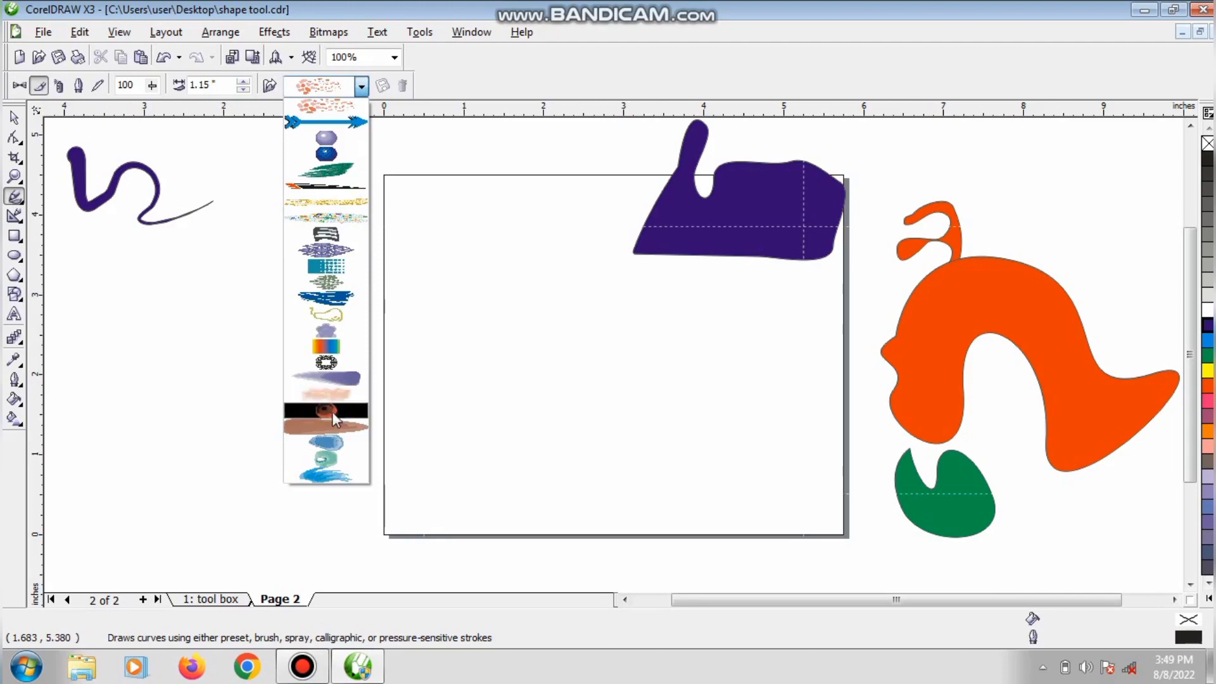
pyautogui.click(326, 170)
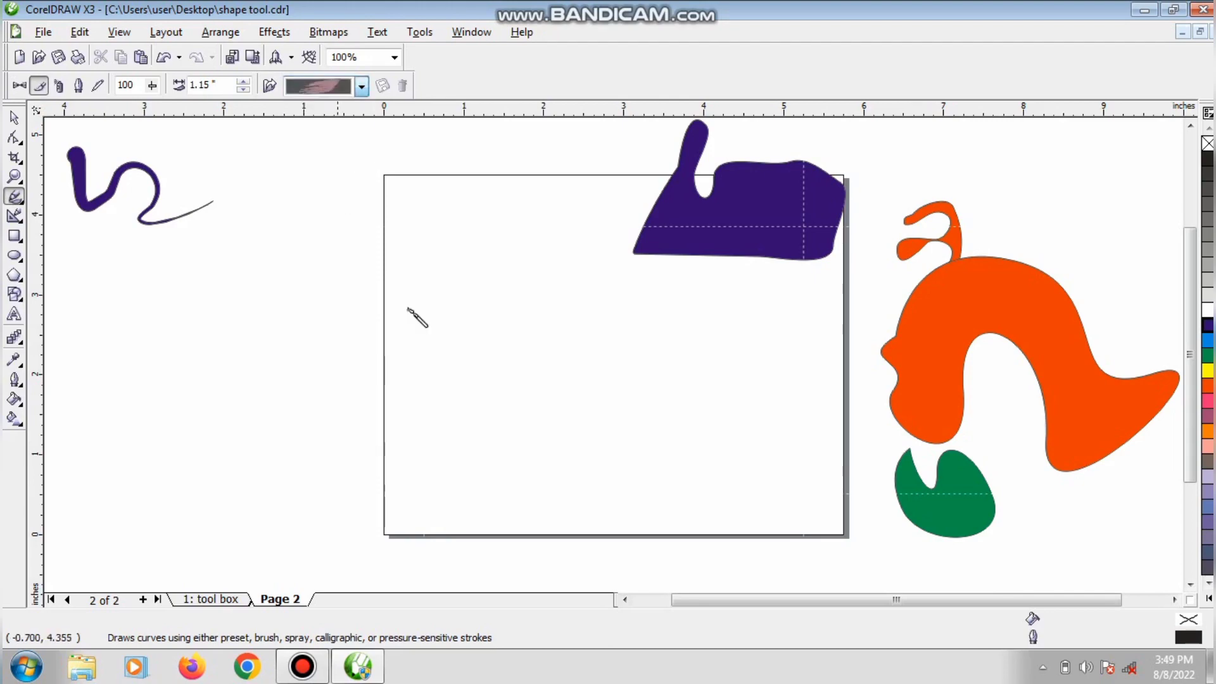
pyautogui.moveTo(165, 301)
pyautogui.mouseDown()
pyautogui.moveTo(351, 307)
pyautogui.moveTo(385, 281)
pyautogui.moveTo(419, 206)
pyautogui.moveTo(459, 188)
pyautogui.moveTo(566, 193)
pyautogui.moveTo(647, 289)
pyautogui.moveTo(663, 465)
pyautogui.moveTo(583, 481)
pyautogui.moveTo(140, 425)
pyautogui.moveTo(106, 533)
pyautogui.mouseUp()
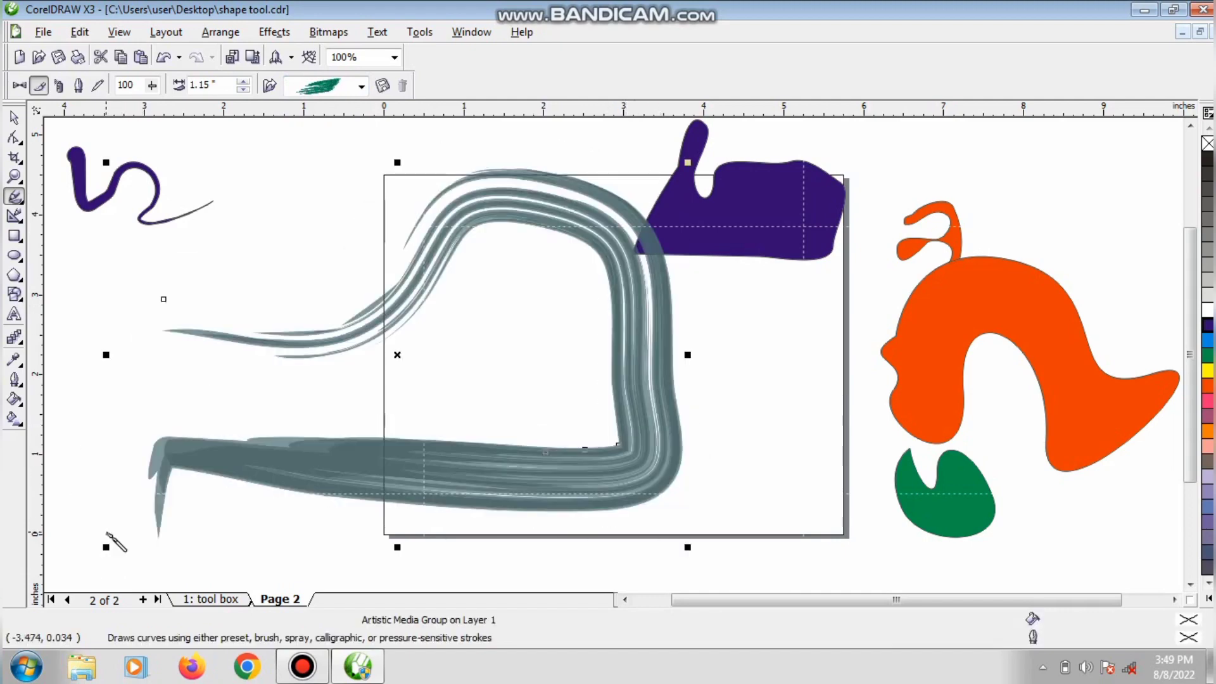
# Step: Recolor the looping brush stroke green and place it, much reduced, beside the small purple stroke at the upper left of the page
pyautogui.click(14, 117)
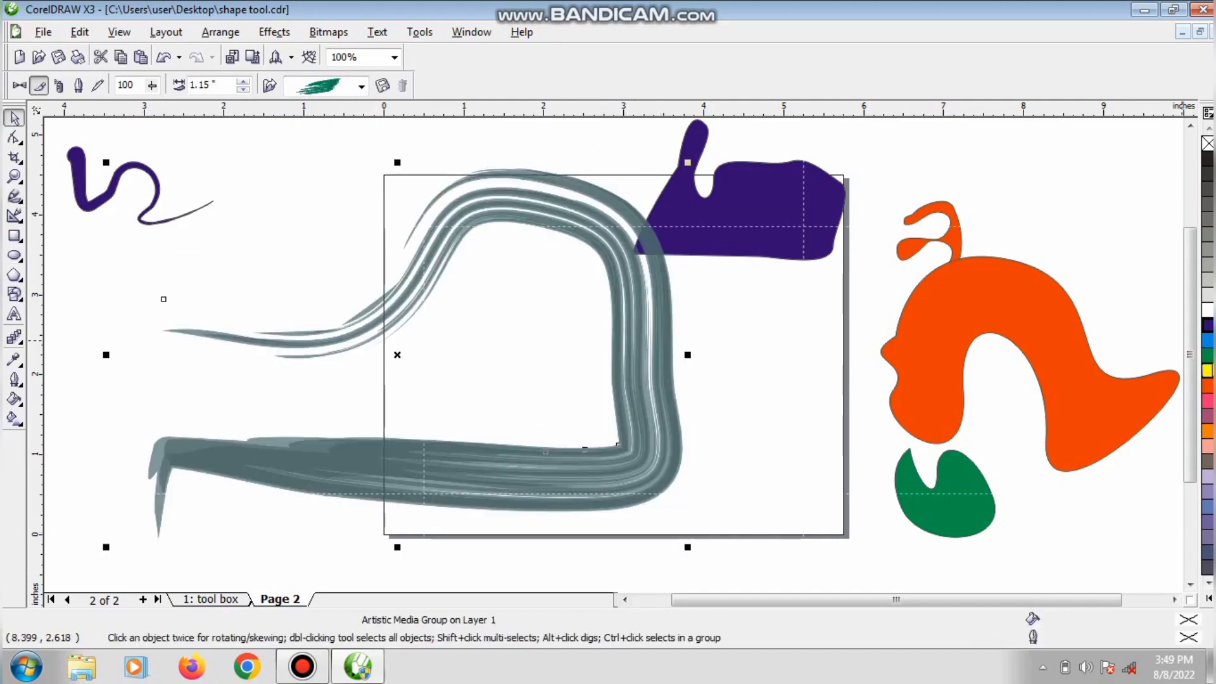
pyautogui.click(1207, 354)
pyautogui.moveTo(687, 162)
pyautogui.mouseDown()
pyautogui.moveTo(497, 360)
pyautogui.moveTo(271, 437)
pyautogui.mouseUp()
pyautogui.moveTo(240, 498); pyautogui.dragTo(342, 165)
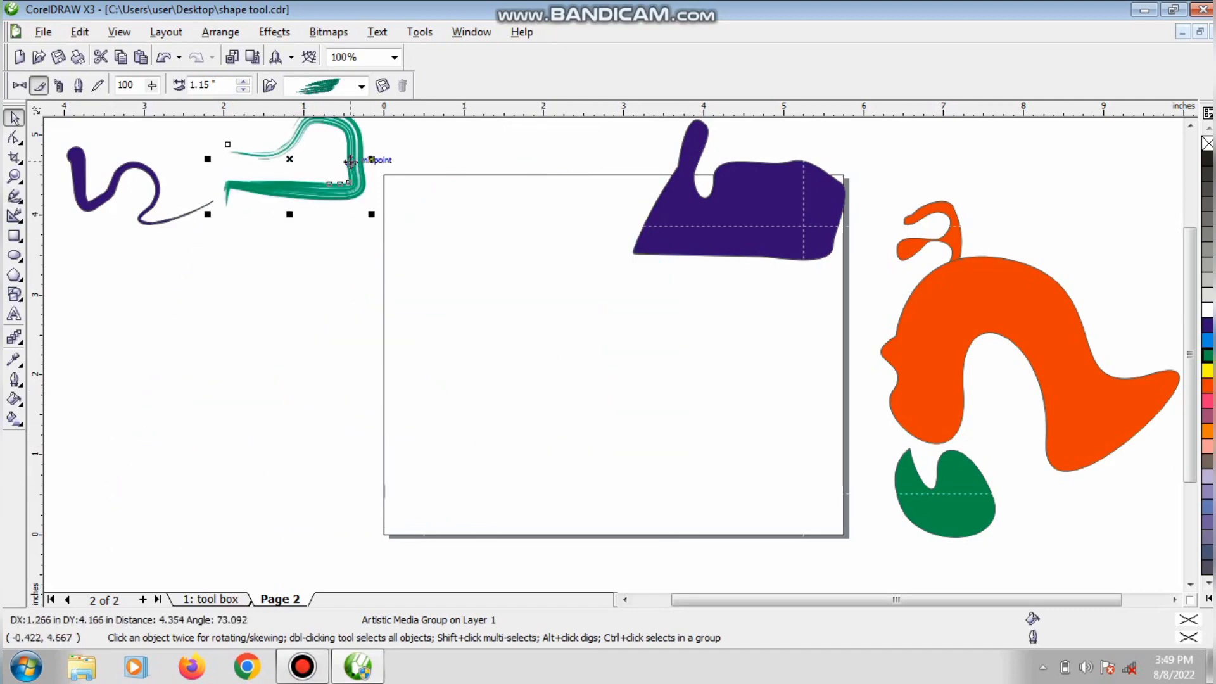
# Step: Spray a large loop of balloons over the page with the Artistic Media Sprayer, using the balloon spraylist in random order
pyautogui.click(14, 198)
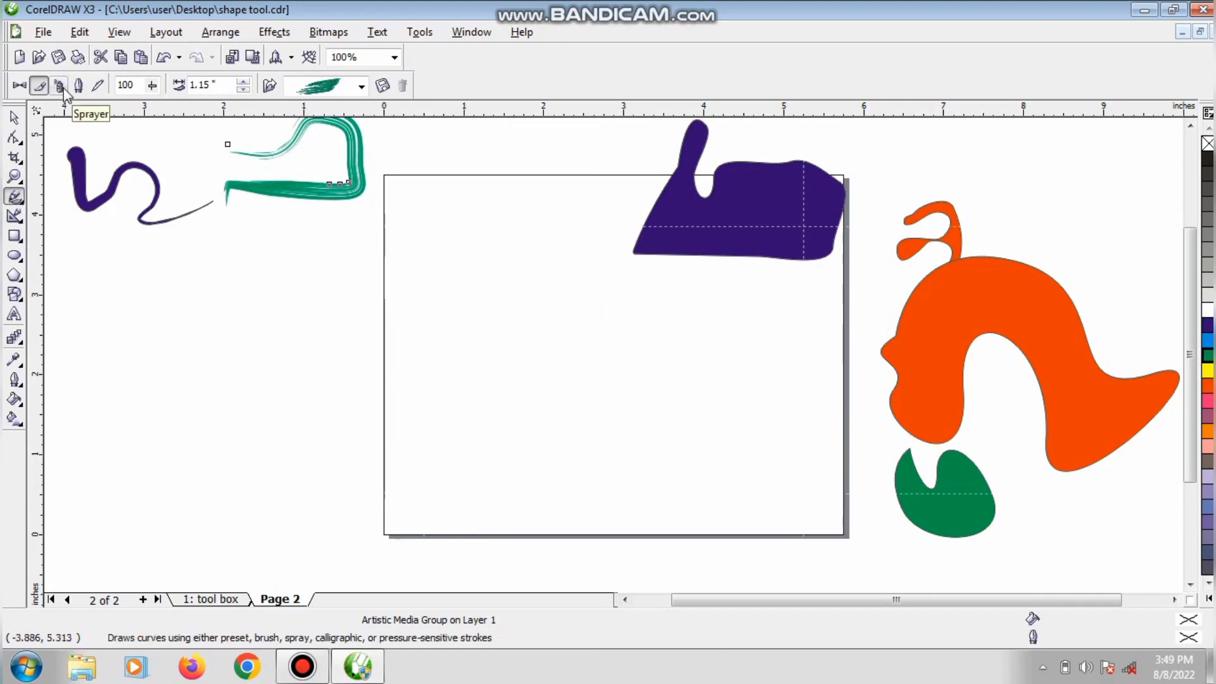
pyautogui.click(60, 86)
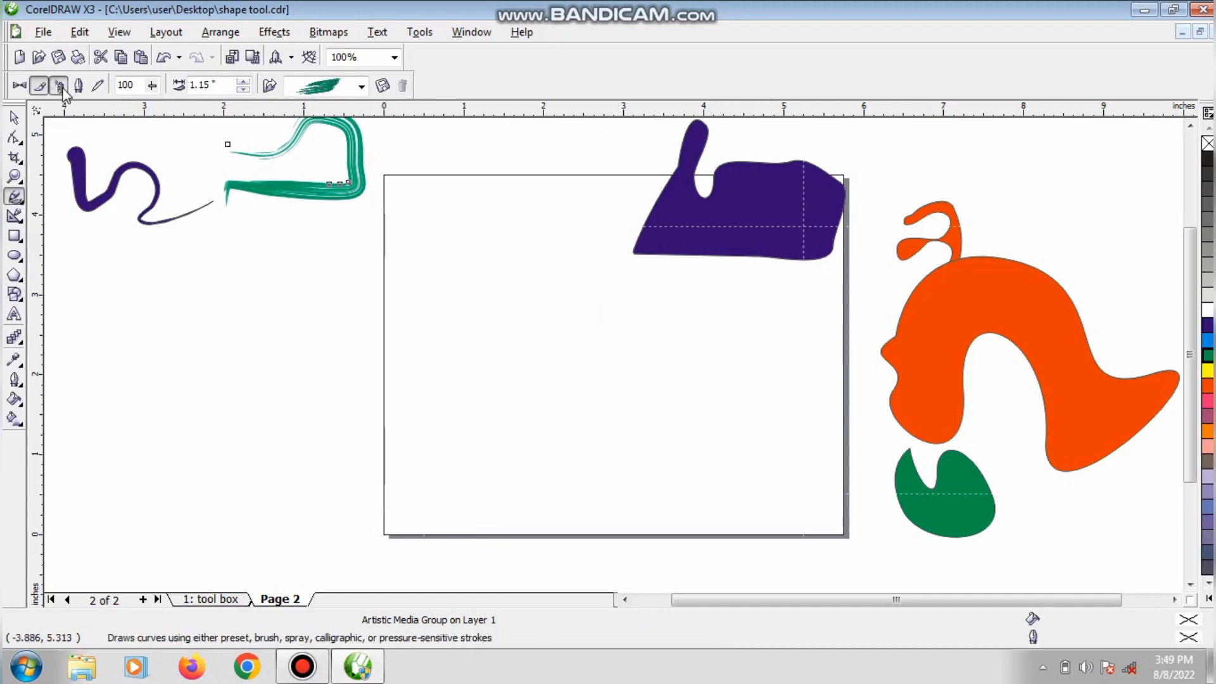
pyautogui.click(357, 86)
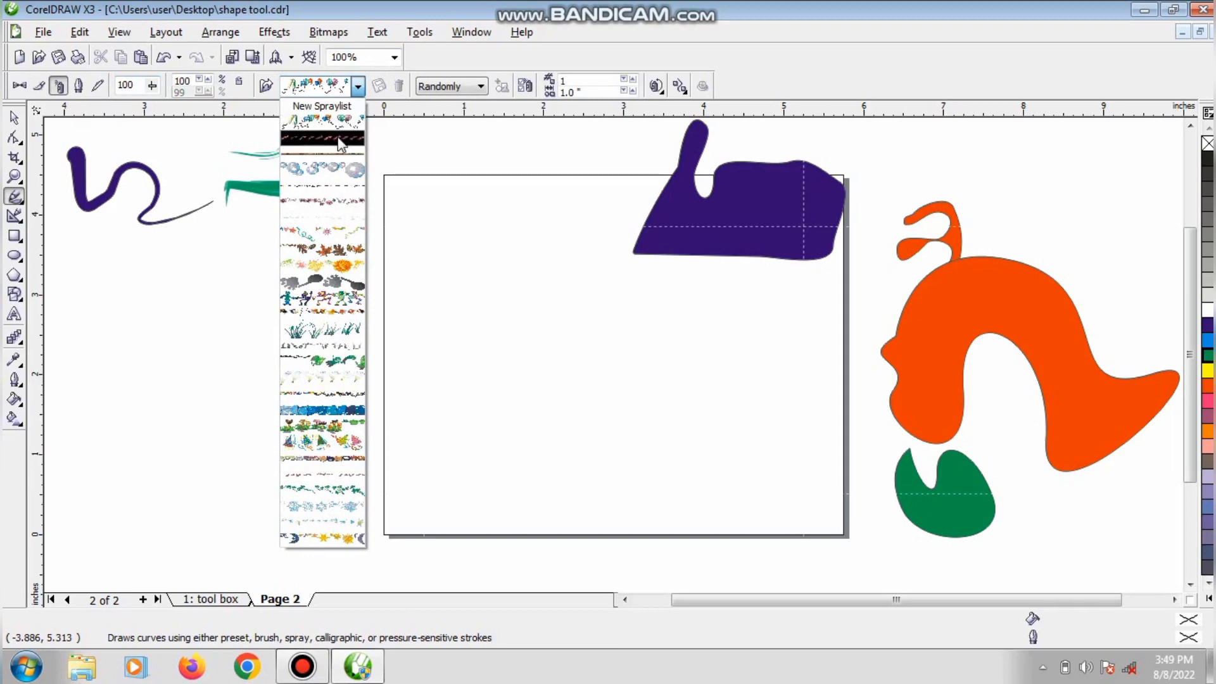
pyautogui.click(342, 138)
pyautogui.click(358, 86)
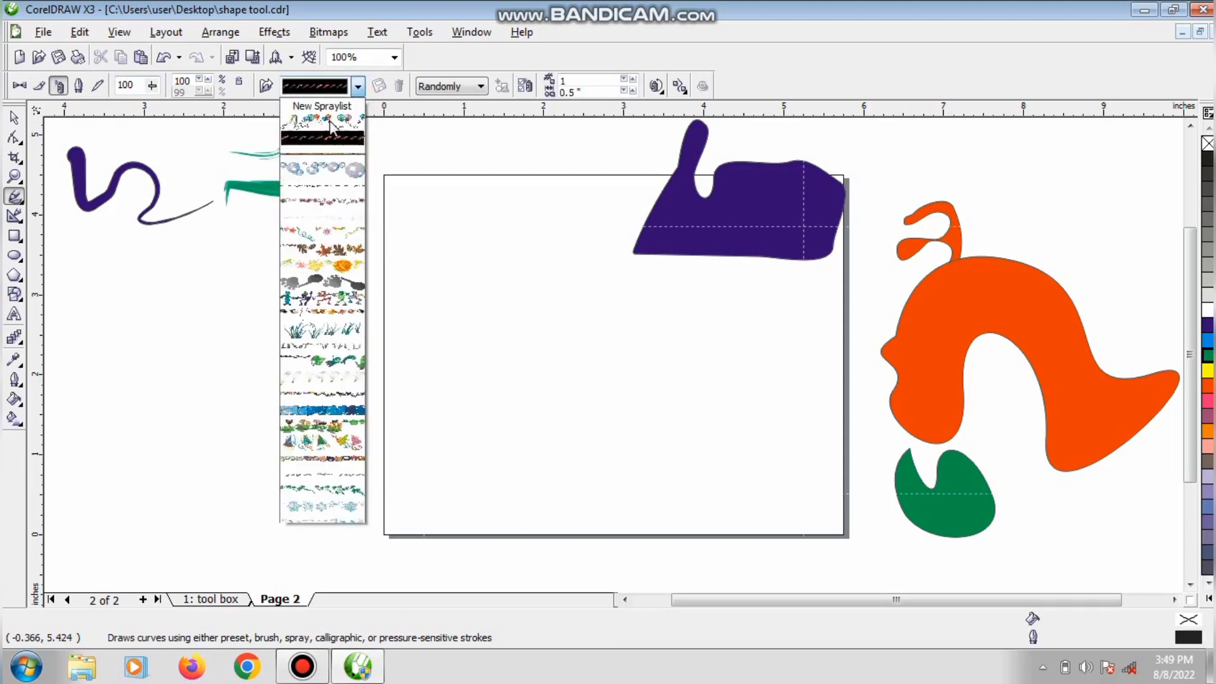
pyautogui.click(331, 122)
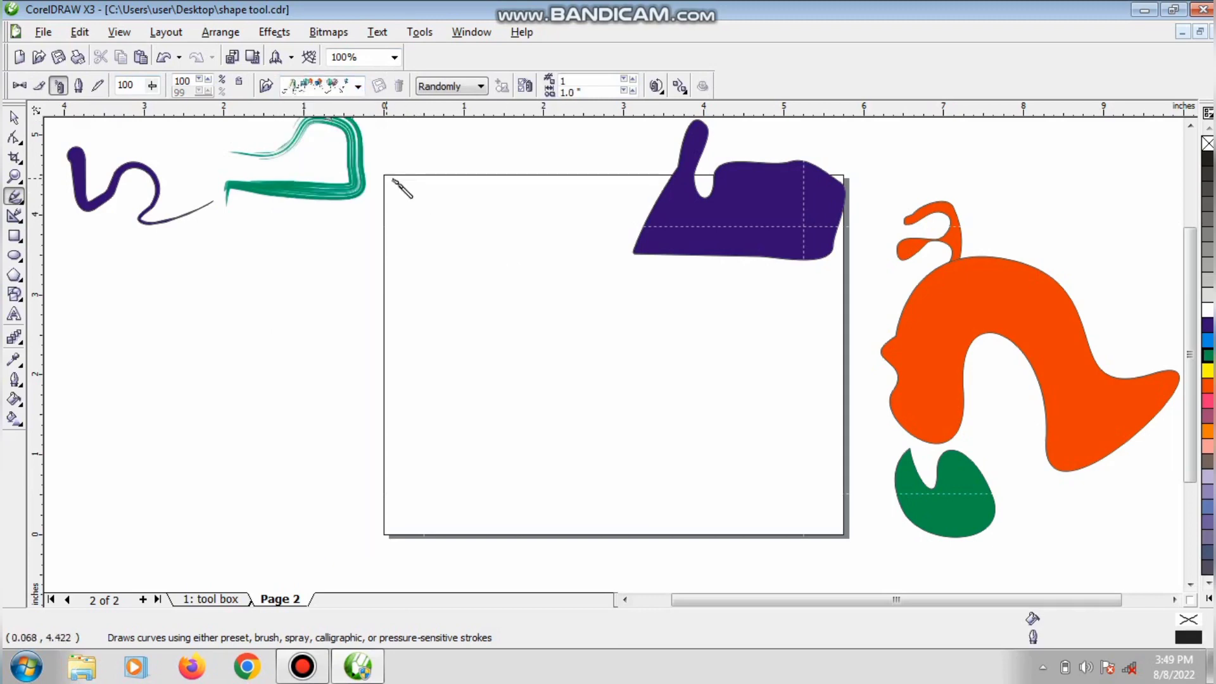
pyautogui.moveTo(393, 180)
pyautogui.mouseDown()
pyautogui.moveTo(559, 176)
pyautogui.moveTo(588, 219)
pyautogui.moveTo(646, 182)
pyautogui.moveTo(683, 217)
pyautogui.moveTo(731, 172)
pyautogui.moveTo(850, 182)
pyautogui.moveTo(826, 495)
pyautogui.moveTo(744, 509)
pyautogui.moveTo(484, 493)
pyautogui.moveTo(407, 447)
pyautogui.moveTo(416, 297)
pyautogui.moveTo(389, 176)
pyautogui.mouseUp()
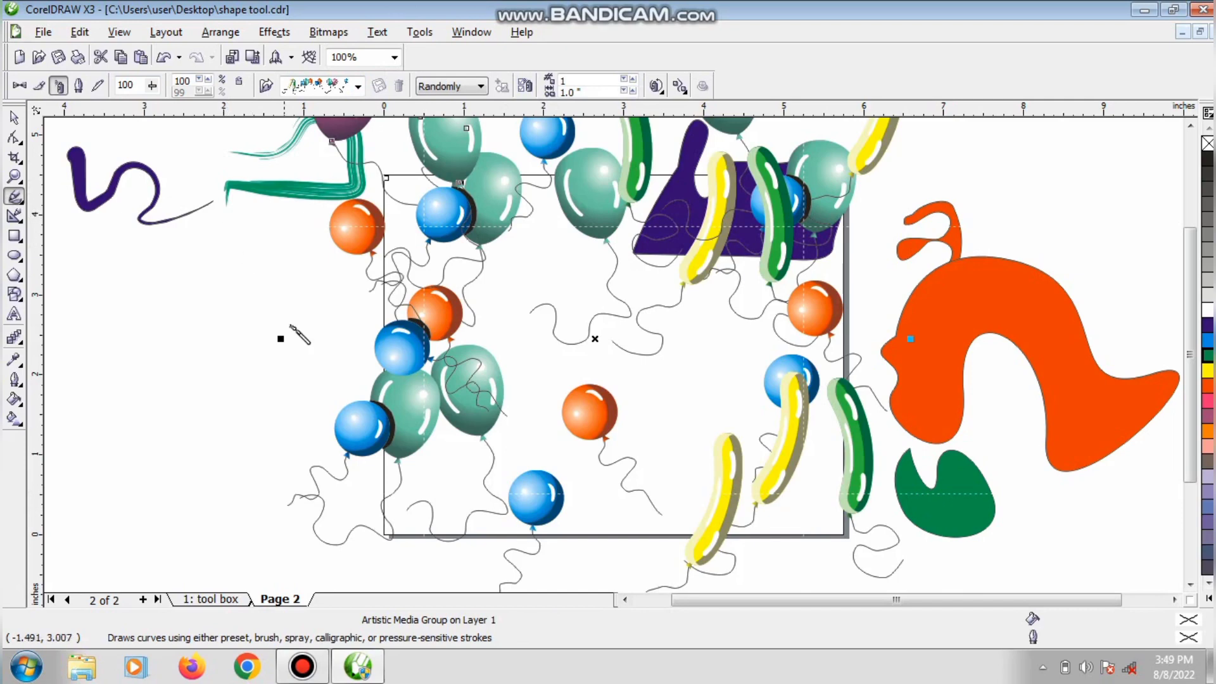
# Step: Try filling the balloon spray with cyan and undo the fill
pyautogui.click(15, 121)
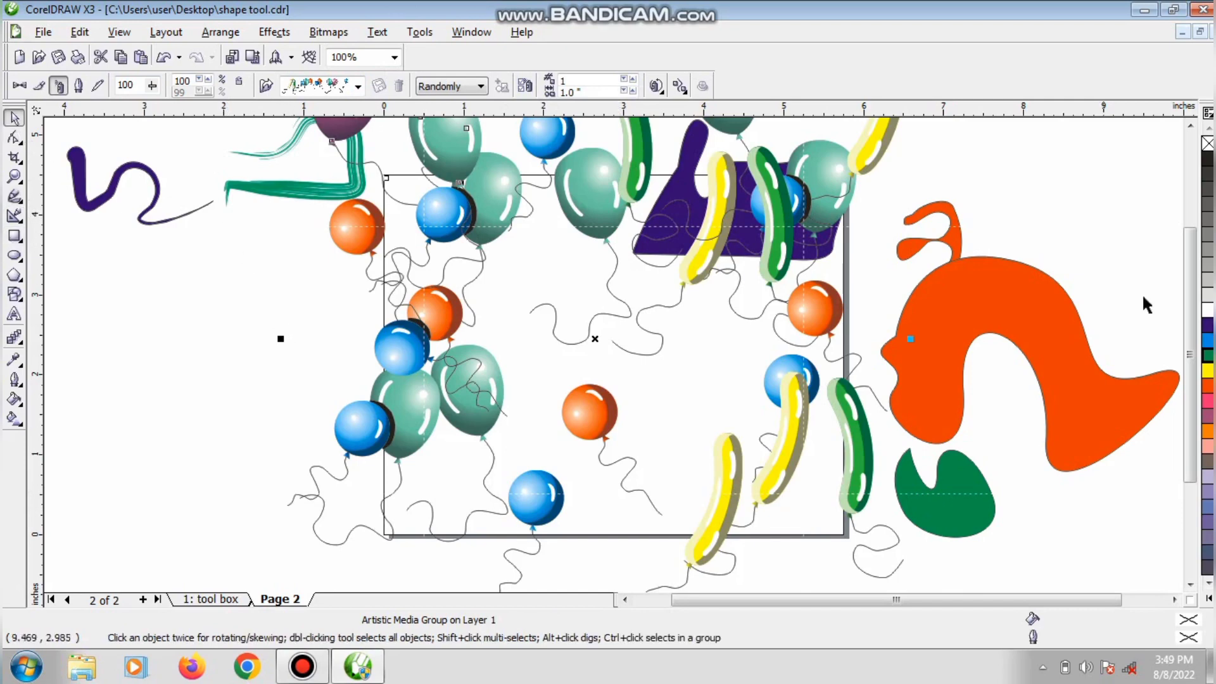
pyautogui.click(1206, 342)
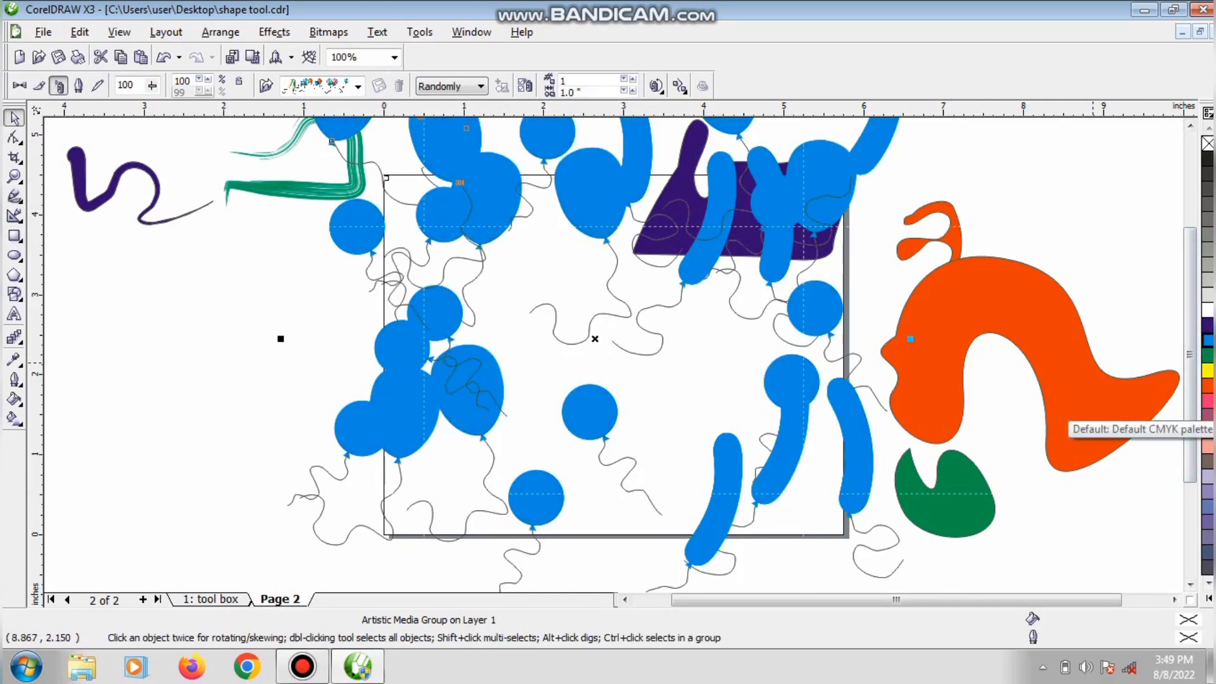
pyautogui.hotkey('ctrl', 'z')
# Step: Move the balloon spray down and to the left, clearing most of the page, and deselect it
pyautogui.moveTo(889, 166); pyautogui.dragTo(535, 286)
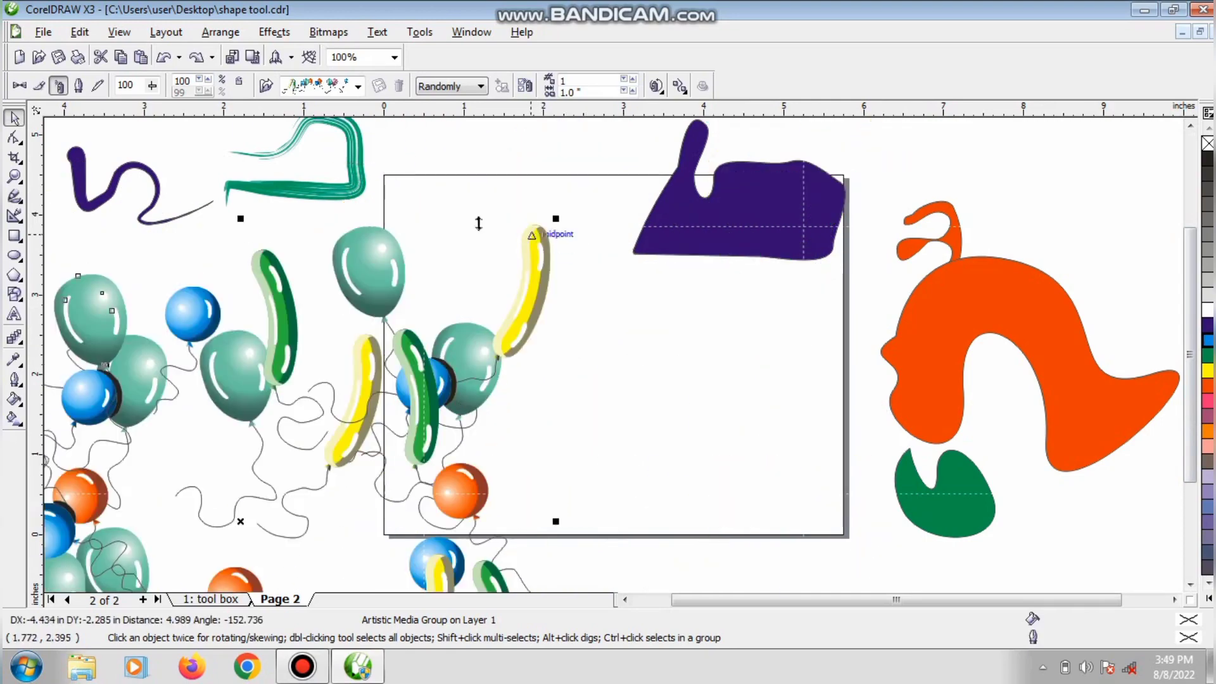
pyautogui.click(153, 148)
# Step: Spray grass along the left half of the page's lower edge using the grass spraylist, plus a single tuft farther right
pyautogui.click(15, 198)
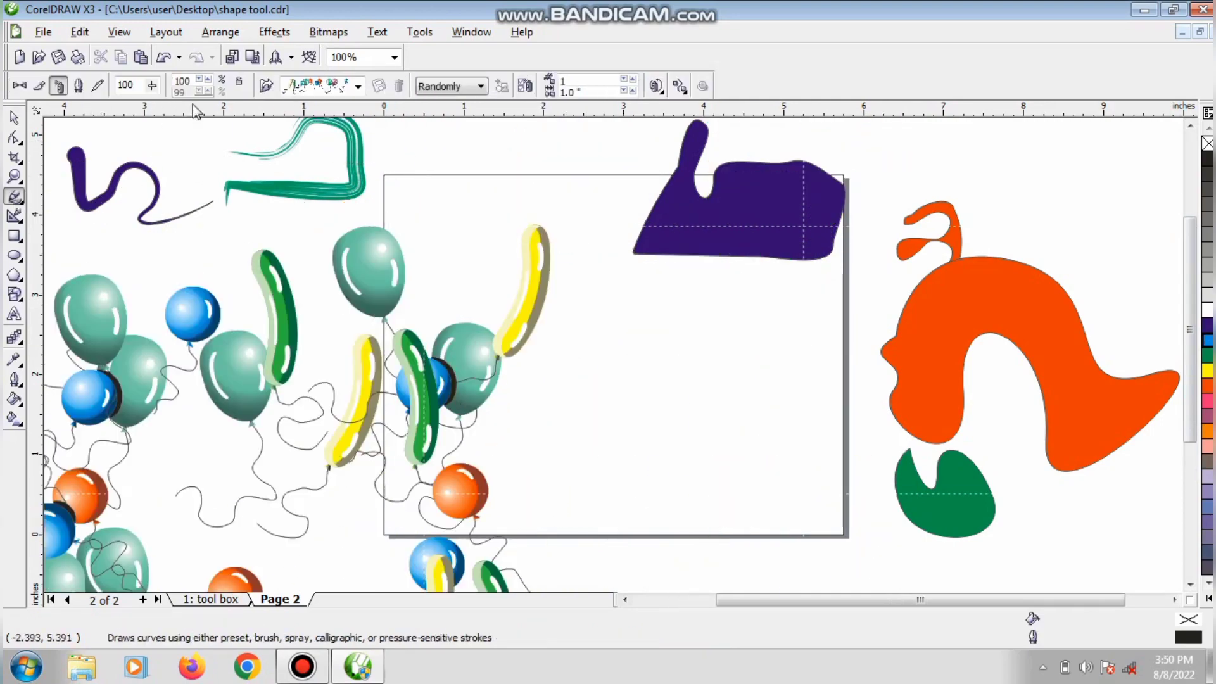
pyautogui.click(357, 86)
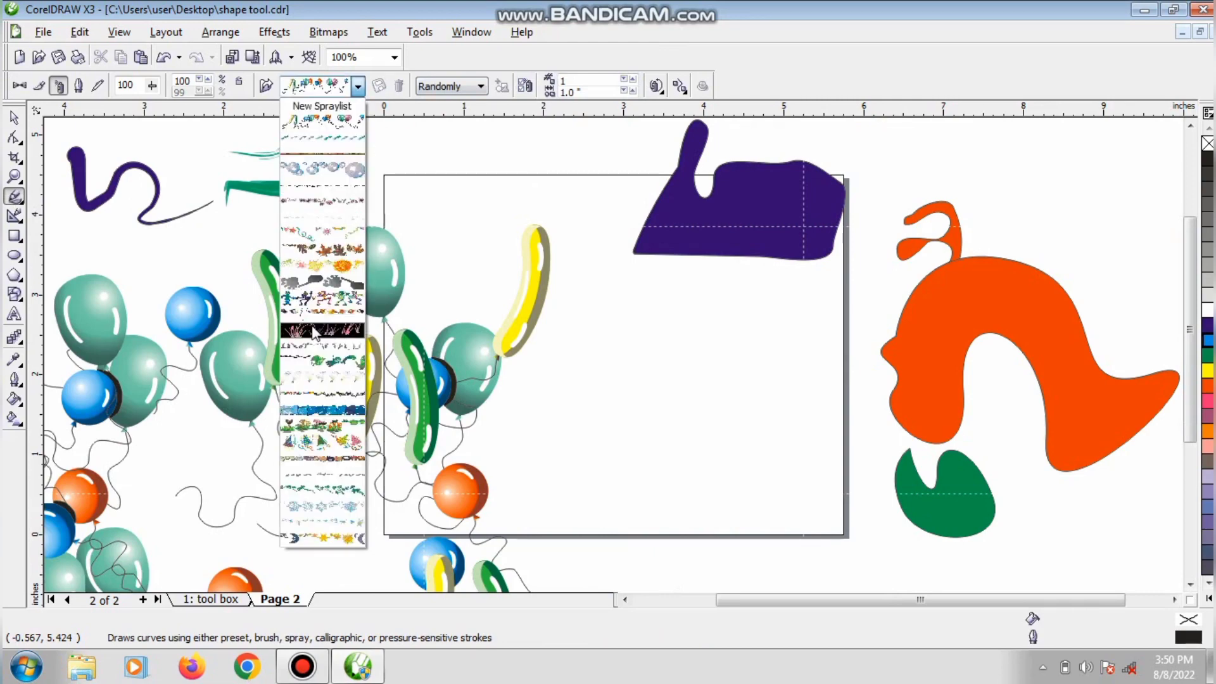
pyautogui.click(314, 333)
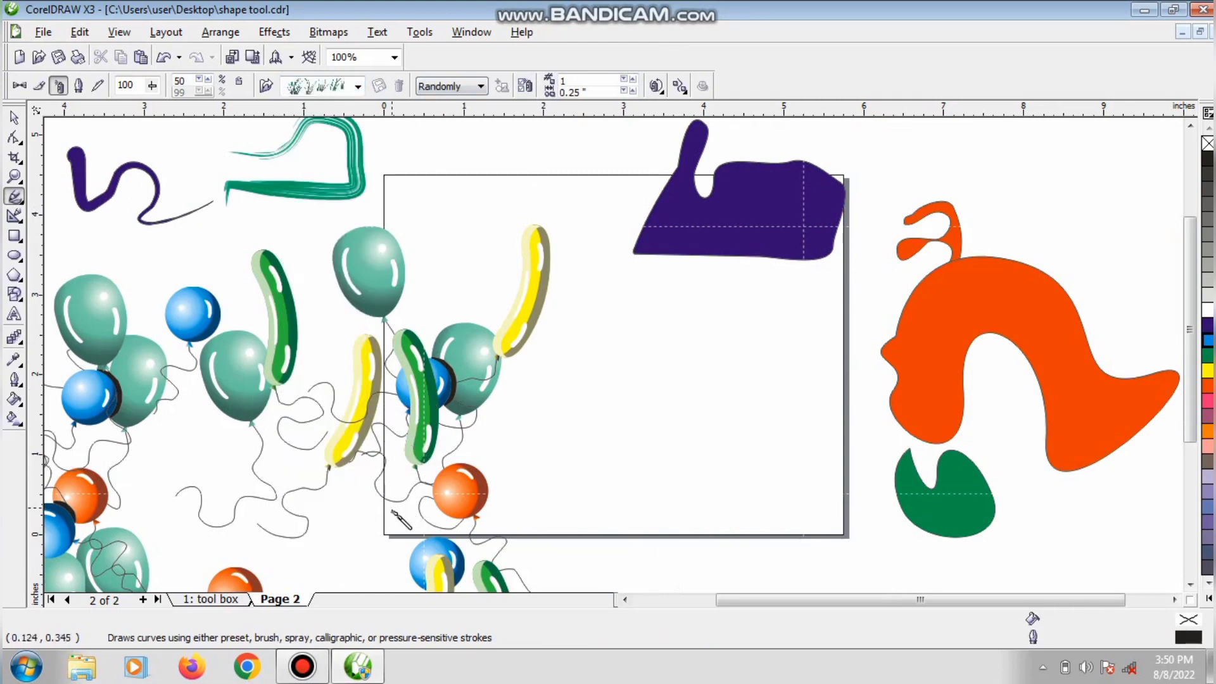
pyautogui.moveTo(386, 511); pyautogui.dragTo(560, 529)
pyautogui.moveTo(644, 477); pyautogui.dragTo(650, 474)
pyautogui.press('Escape')
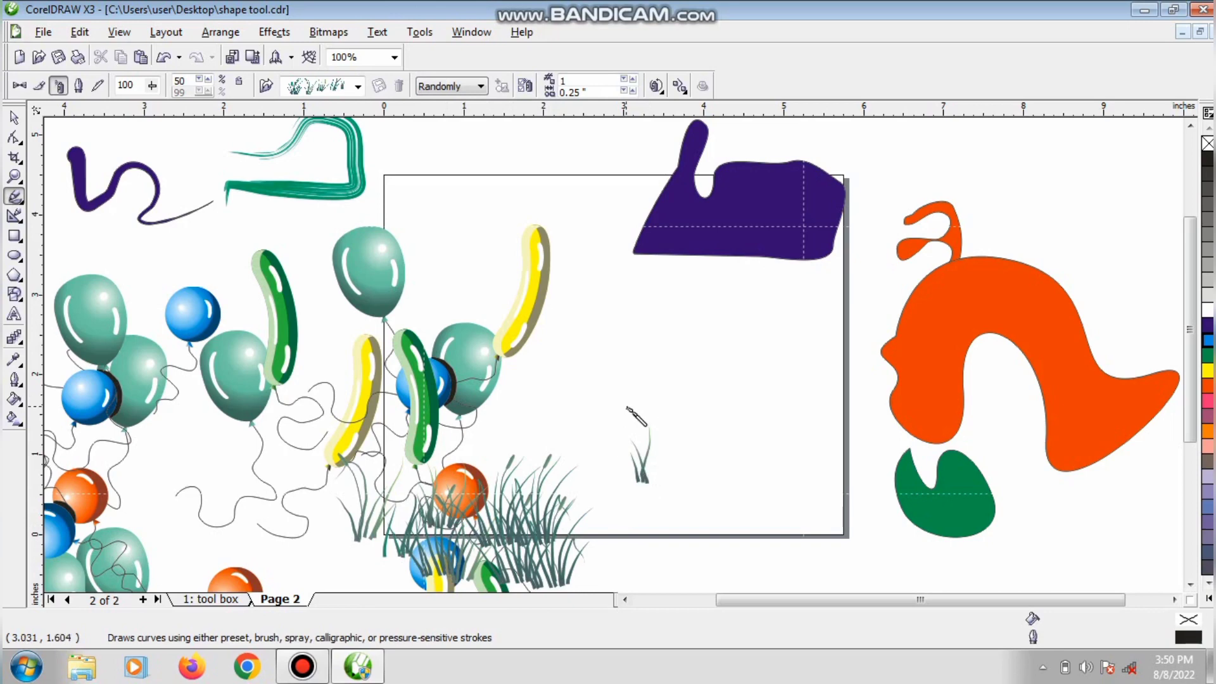
# Step: Spray more overlapping grass tufts across the lower right of the page and up its right side to the dark purple shape
pyautogui.moveTo(692, 454); pyautogui.dragTo(692, 499)
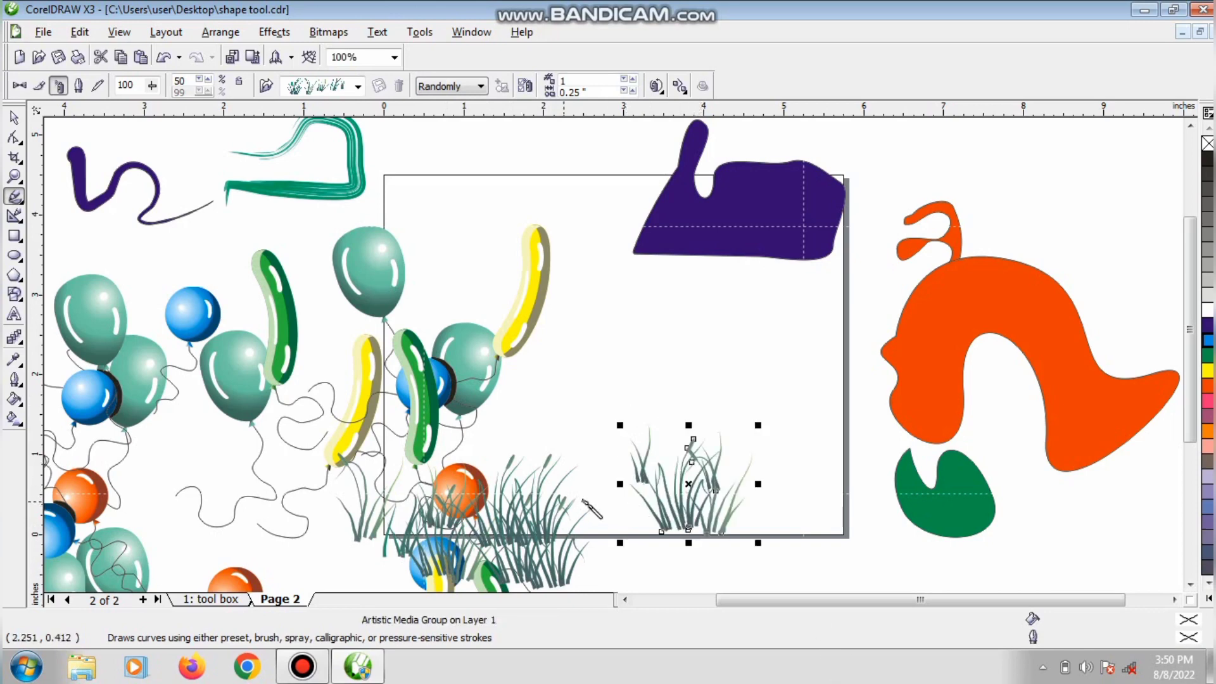
pyautogui.moveTo(604, 483); pyautogui.dragTo(602, 511)
pyautogui.moveTo(804, 458); pyautogui.dragTo(808, 523)
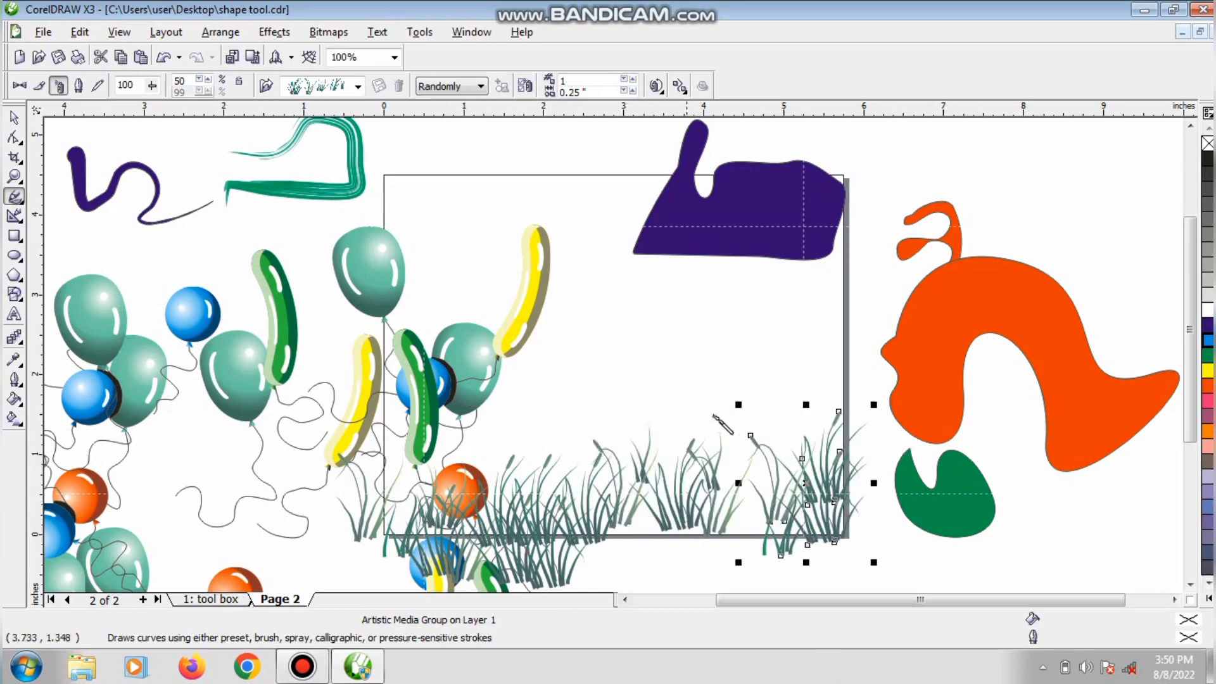
pyautogui.moveTo(739, 404); pyautogui.dragTo(724, 444)
pyautogui.moveTo(759, 369); pyautogui.dragTo(847, 406)
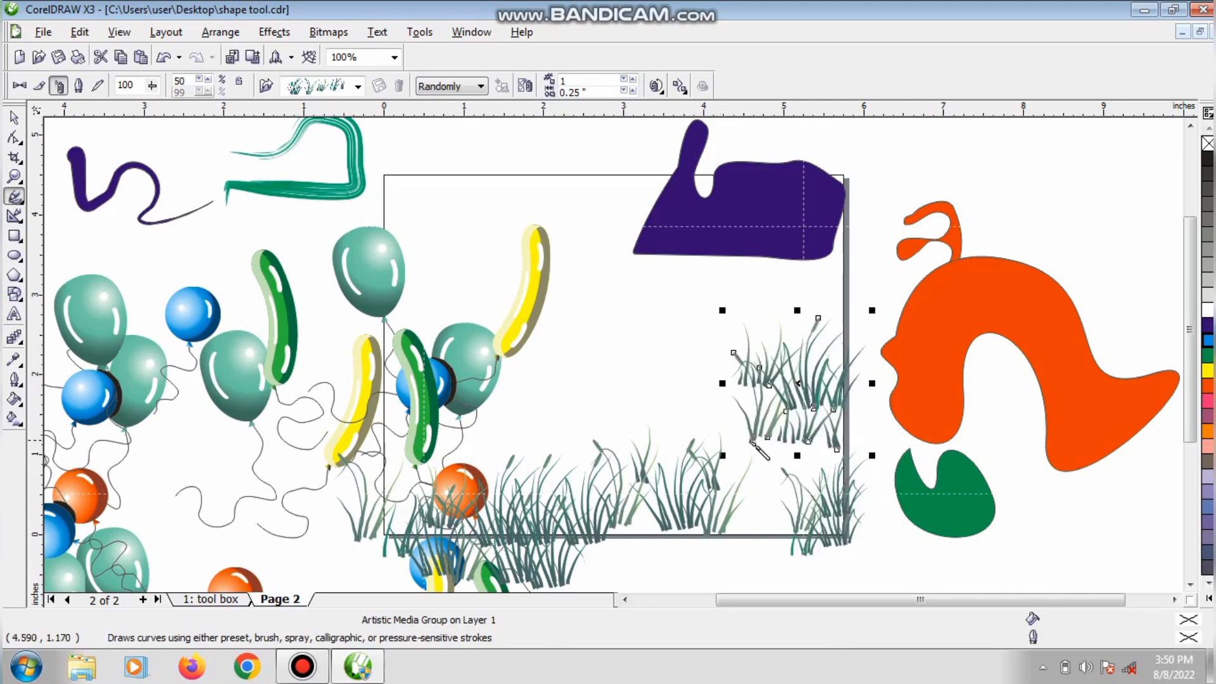
pyautogui.moveTo(752, 435); pyautogui.dragTo(737, 503)
pyautogui.moveTo(661, 396); pyautogui.dragTo(665, 429)
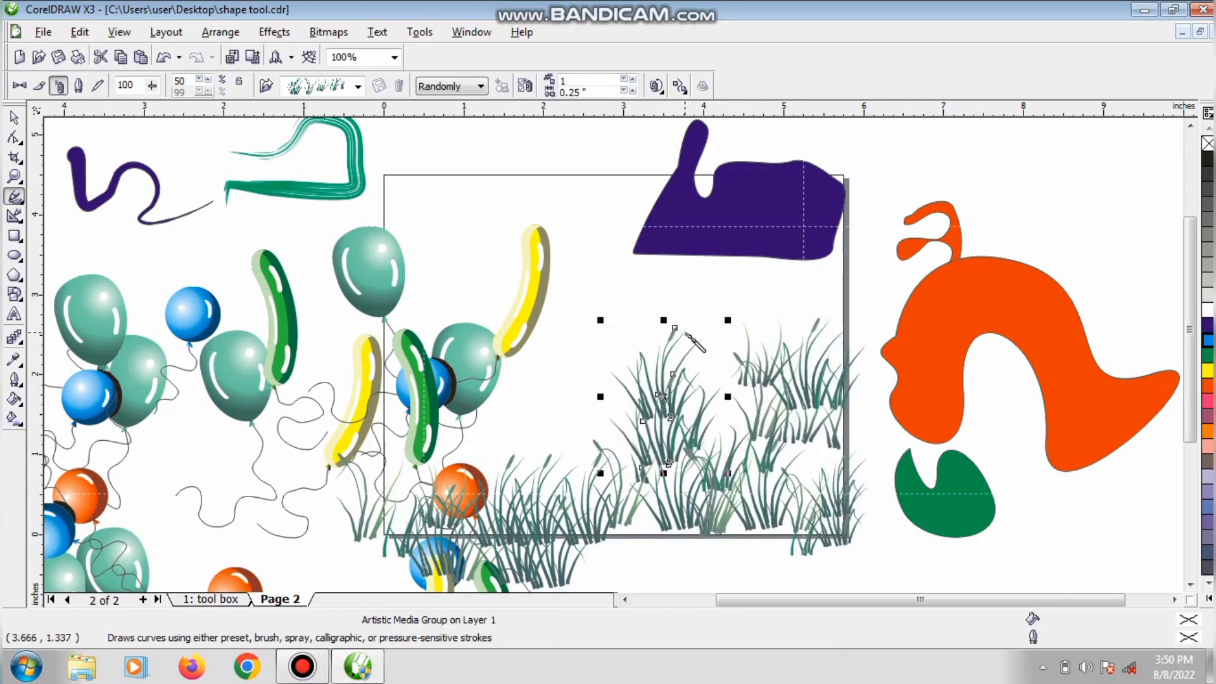
pyautogui.moveTo(707, 331); pyautogui.dragTo(723, 382)
pyautogui.moveTo(766, 287); pyautogui.dragTo(777, 323)
pyautogui.moveTo(801, 269); pyautogui.dragTo(812, 314)
pyautogui.click(16, 117)
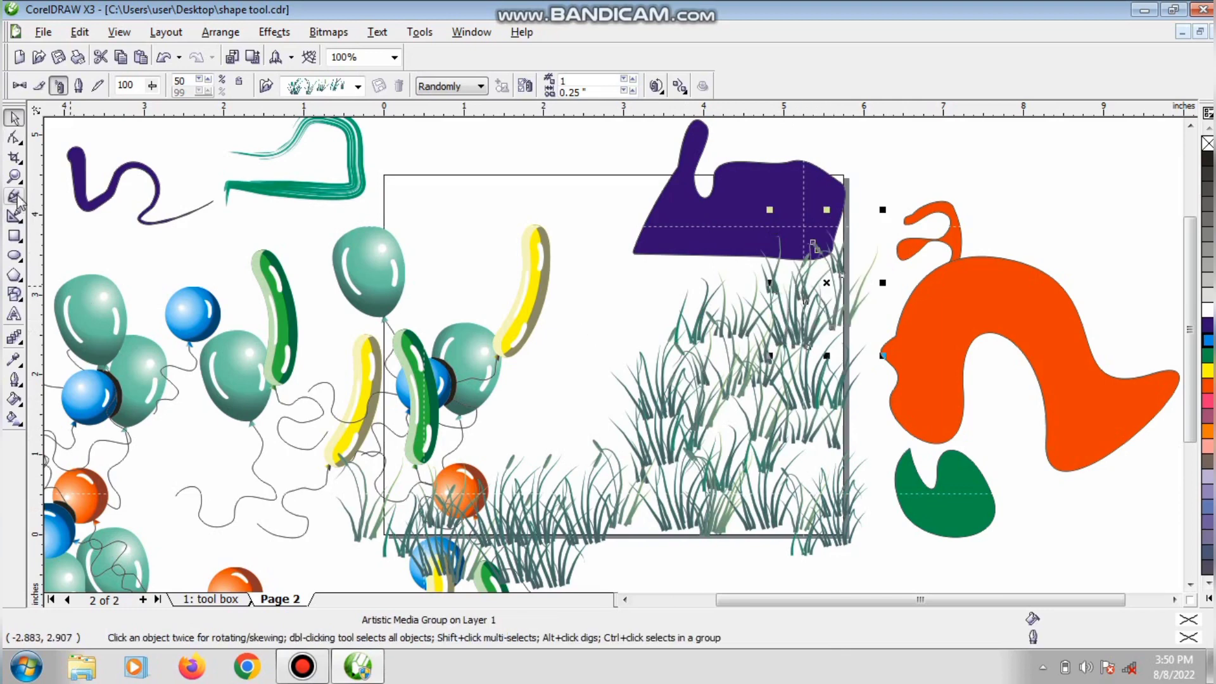
pyautogui.click(413, 168)
# Step: Draw a long winding Calligraphic stroke, 1.15 inches wide at angle 0.0, across the whole page
pyautogui.click(14, 196)
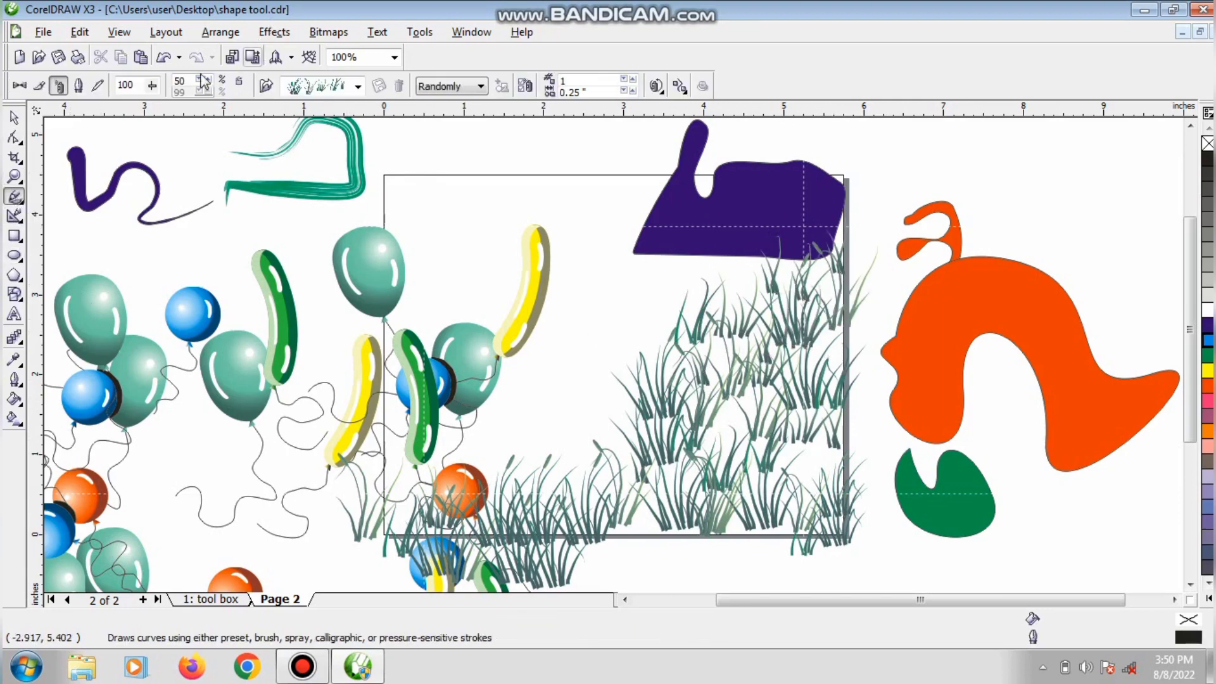
pyautogui.click(79, 85)
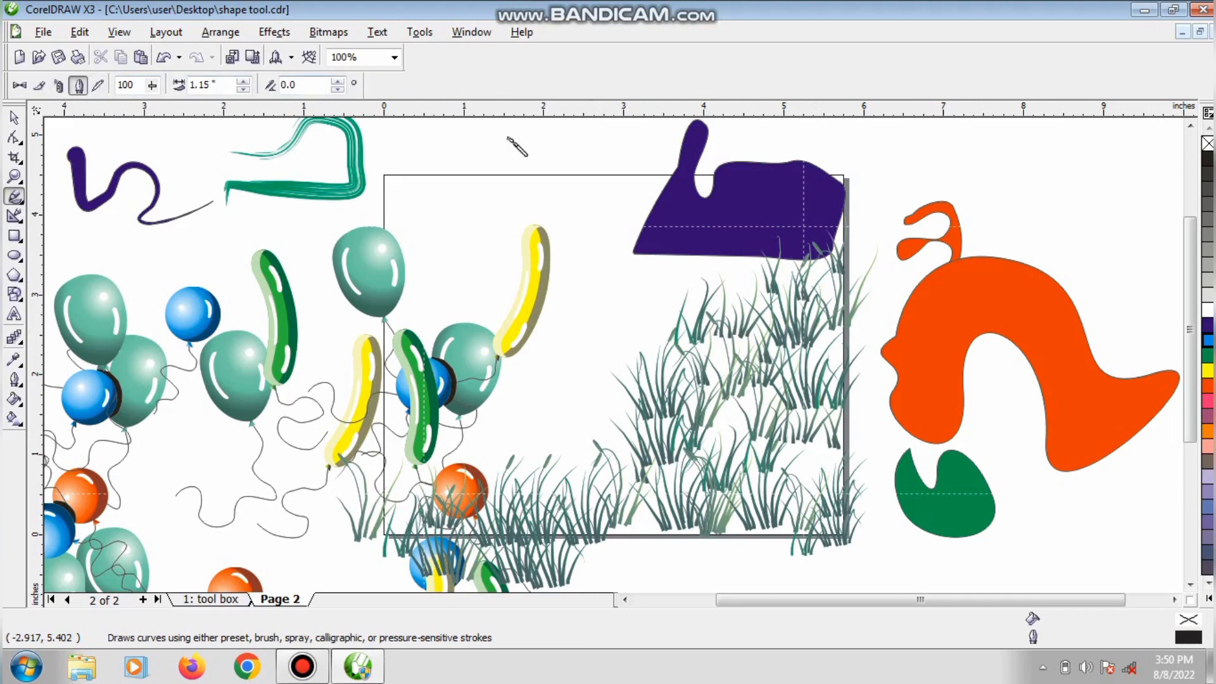
pyautogui.moveTo(433, 145)
pyautogui.mouseDown()
pyautogui.moveTo(447, 198)
pyautogui.moveTo(512, 254)
pyautogui.moveTo(439, 275)
pyautogui.moveTo(475, 331)
pyautogui.moveTo(597, 323)
pyautogui.moveTo(596, 472)
pyautogui.moveTo(478, 434)
pyautogui.moveTo(605, 553)
pyautogui.moveTo(745, 569)
pyautogui.moveTo(719, 441)
pyautogui.moveTo(804, 405)
pyautogui.moveTo(699, 266)
pyautogui.moveTo(631, 202)
pyautogui.moveTo(535, 135)
pyautogui.moveTo(483, 144)
pyautogui.mouseUp()
pyautogui.press('space')
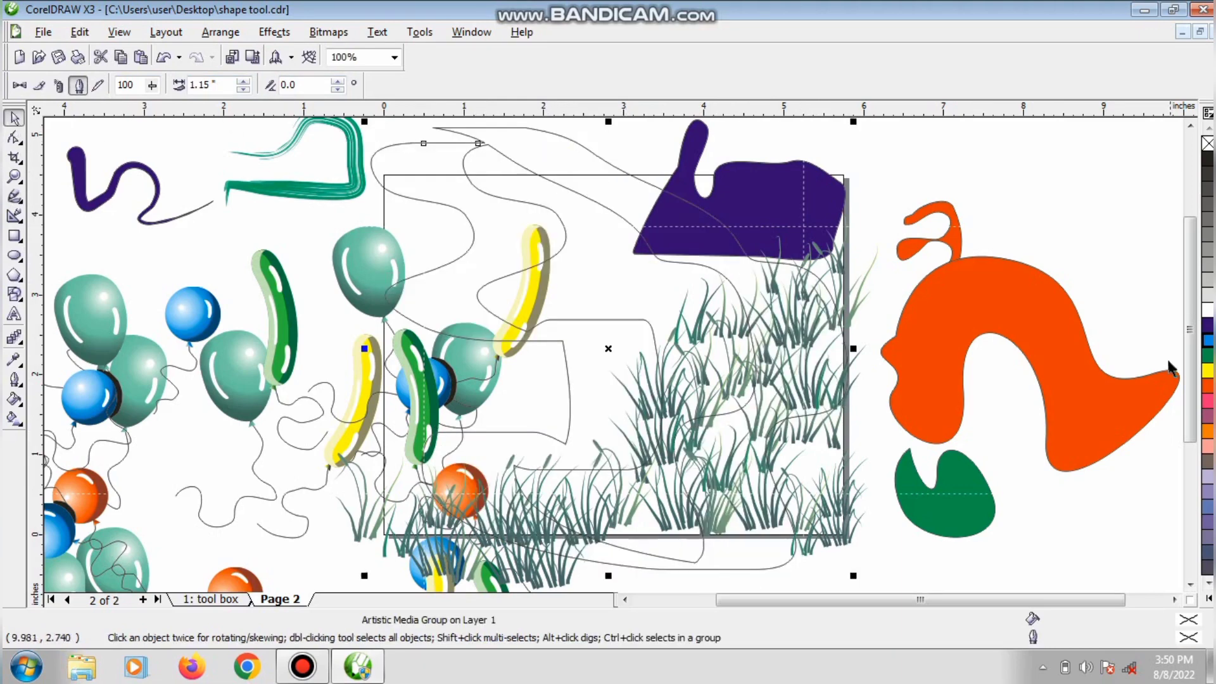
# Step: Fill the calligraphic stroke red and place it, much reduced, above the large orange shape right of the page
pyautogui.click(1208, 384)
pyautogui.moveTo(853, 122); pyautogui.dragTo(1074, 153)
# Step: Shrink the balloon spray and move it up into the area left of the page, overlapping the small purple and green strokes
pyautogui.click(435, 386)
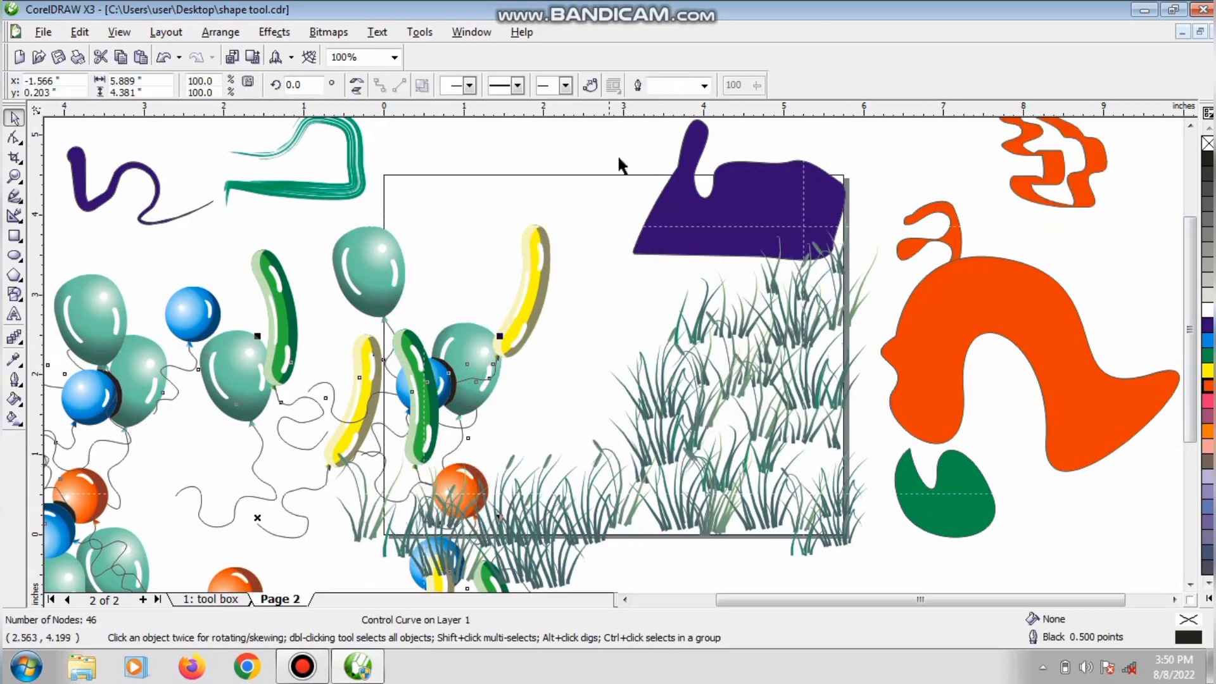
pyautogui.moveTo(500, 335); pyautogui.dragTo(285, 487)
pyautogui.moveTo(222, 516)
pyautogui.mouseDown()
pyautogui.moveTo(1121, 326)
pyautogui.moveTo(689, 261)
pyautogui.moveTo(228, 215)
pyautogui.mouseUp()
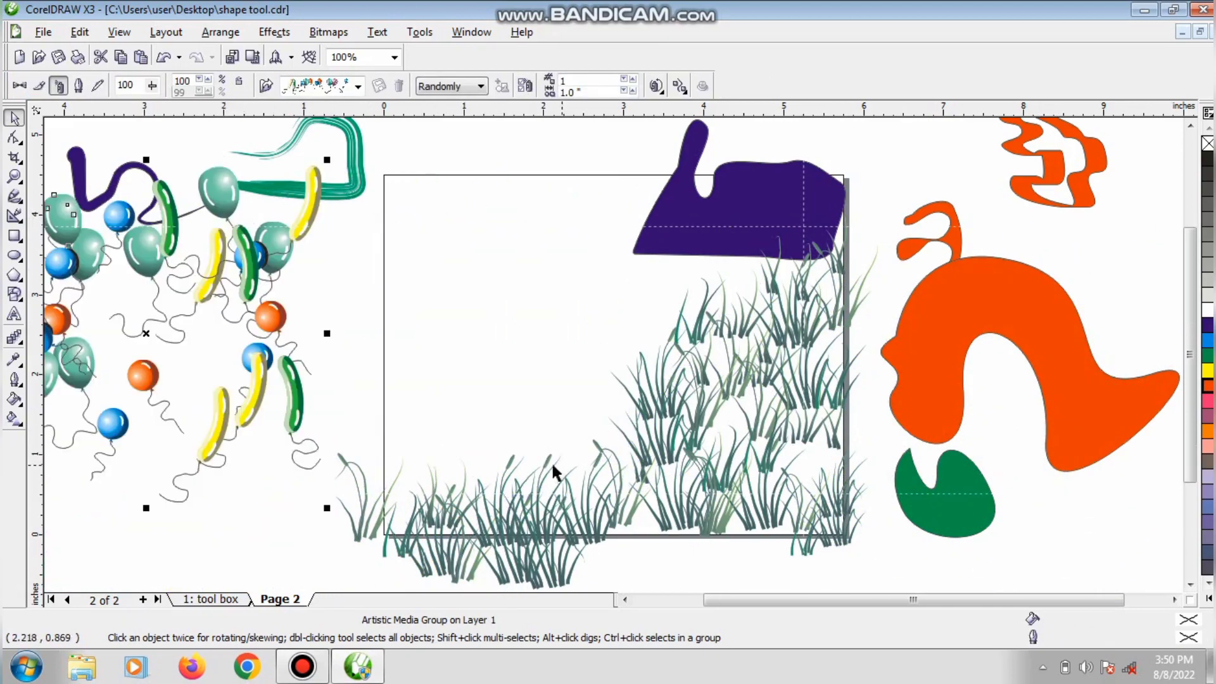
# Step: Draw a closed four-node bowl-shaped curve, about 1.49 by 1.05 inches, at the page's upper left corner with the Pen tool
pyautogui.click(17, 205)
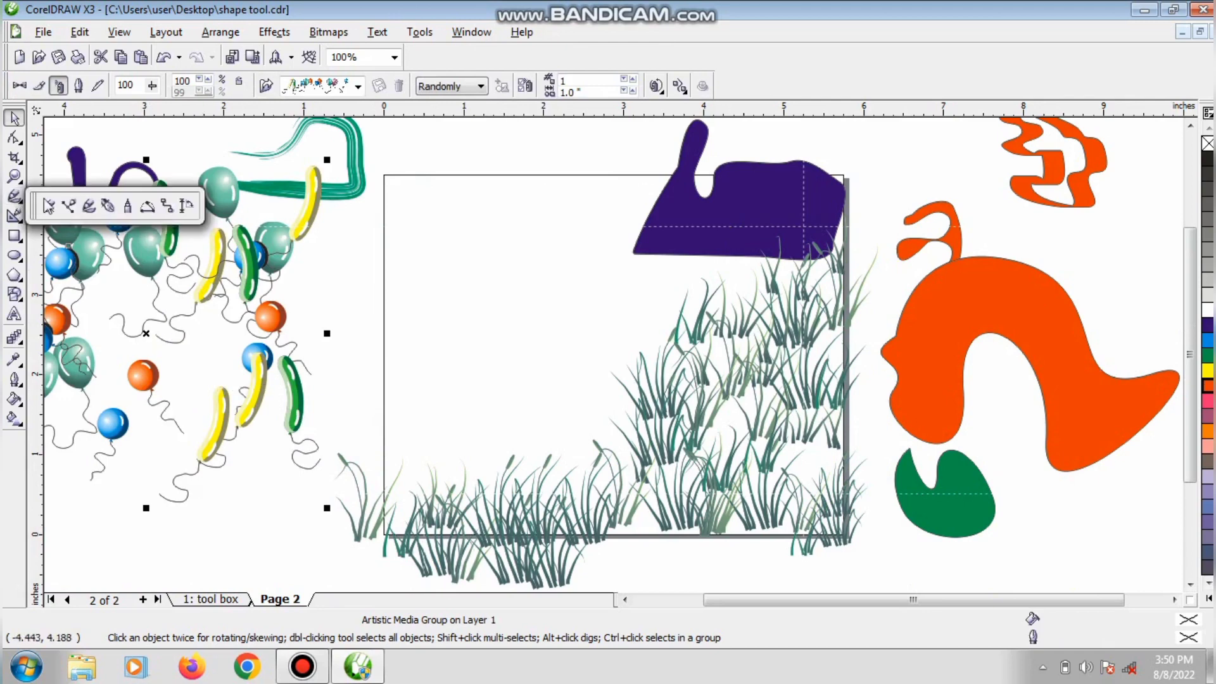
pyautogui.click(109, 206)
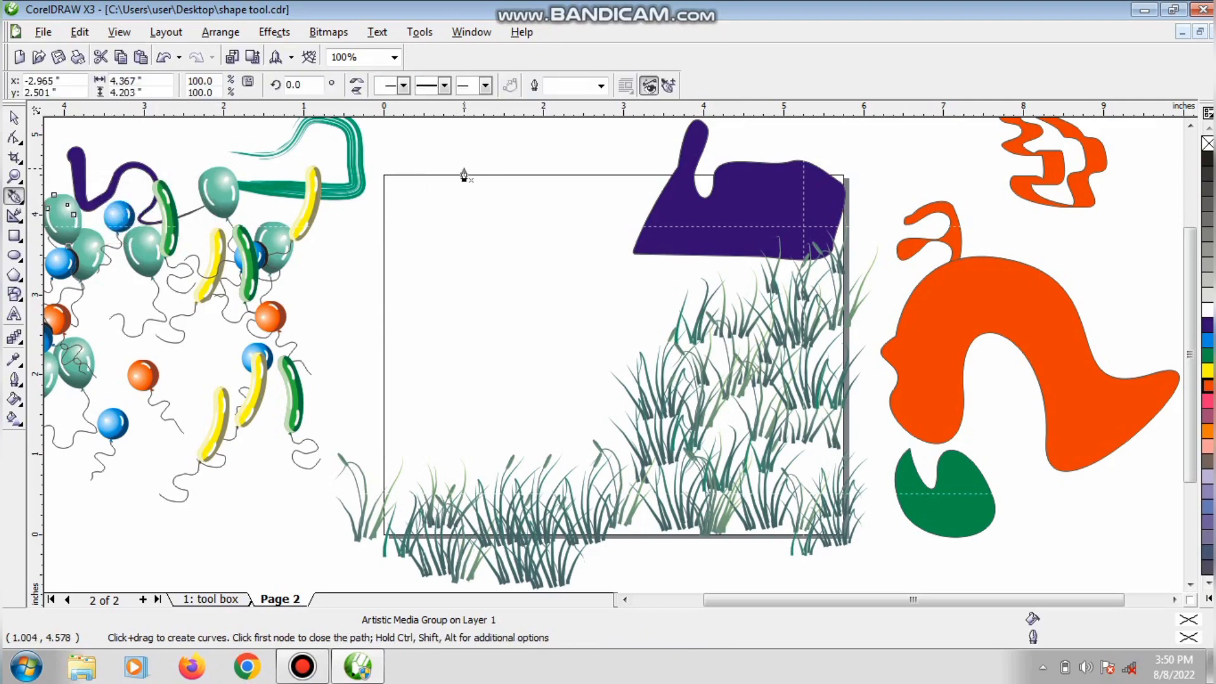
pyautogui.click(450, 146)
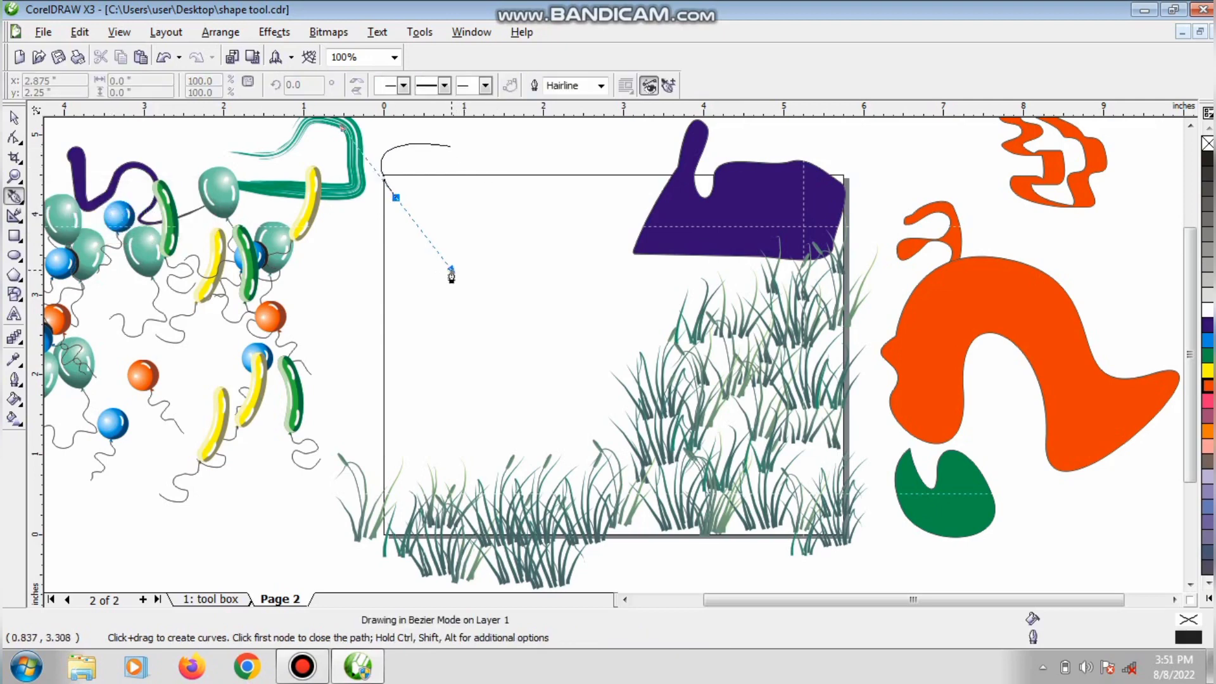
pyautogui.moveTo(494, 182); pyautogui.dragTo(499, 146)
pyautogui.click(497, 142)
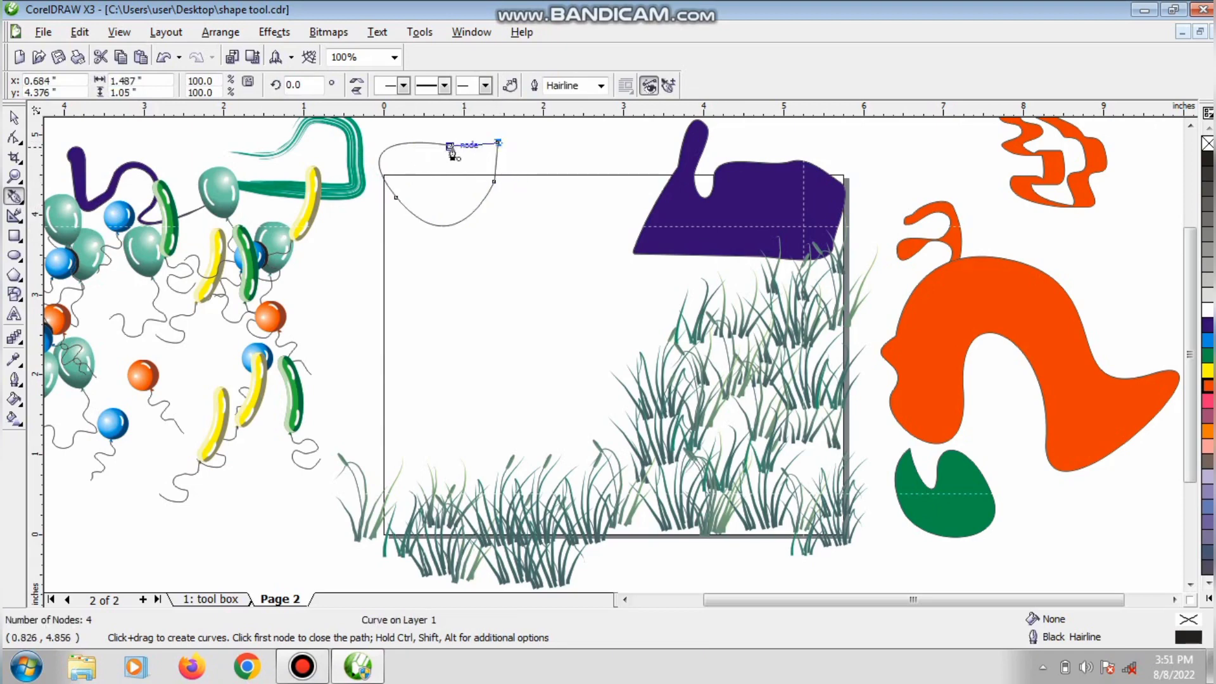
pyautogui.click(450, 146)
# Step: Fill the bowl-shaped curve cyan and enlarge it proportionally to 130%
pyautogui.click(14, 117)
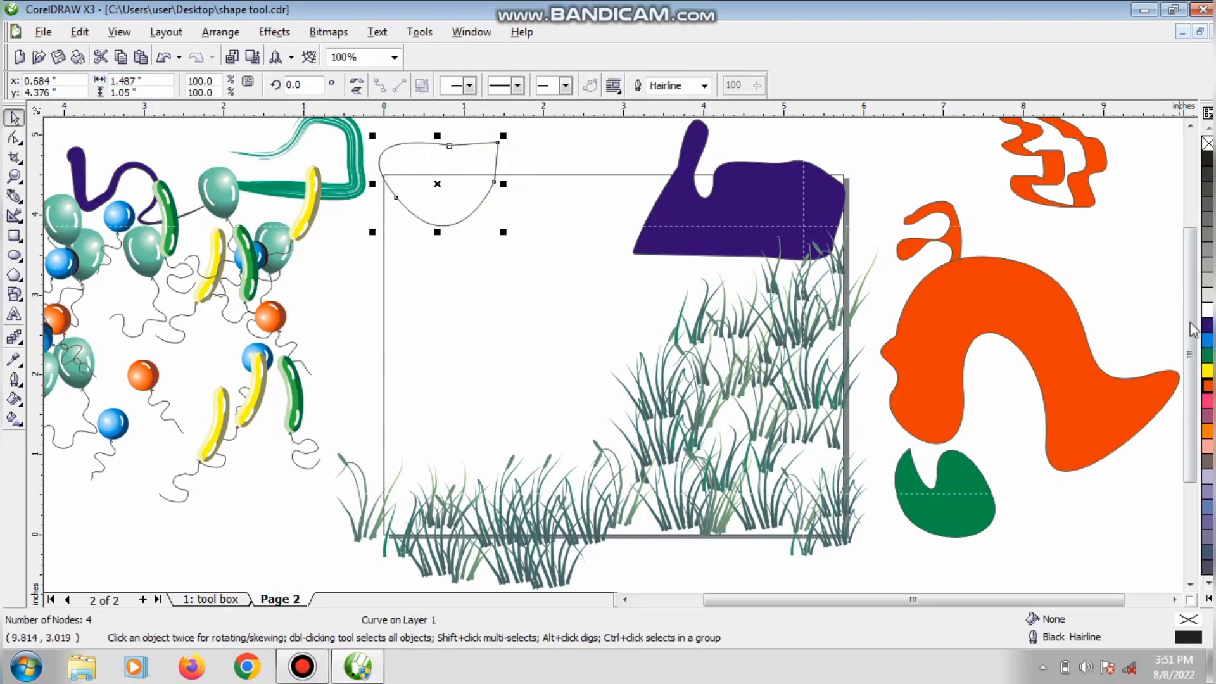
pyautogui.click(1208, 340)
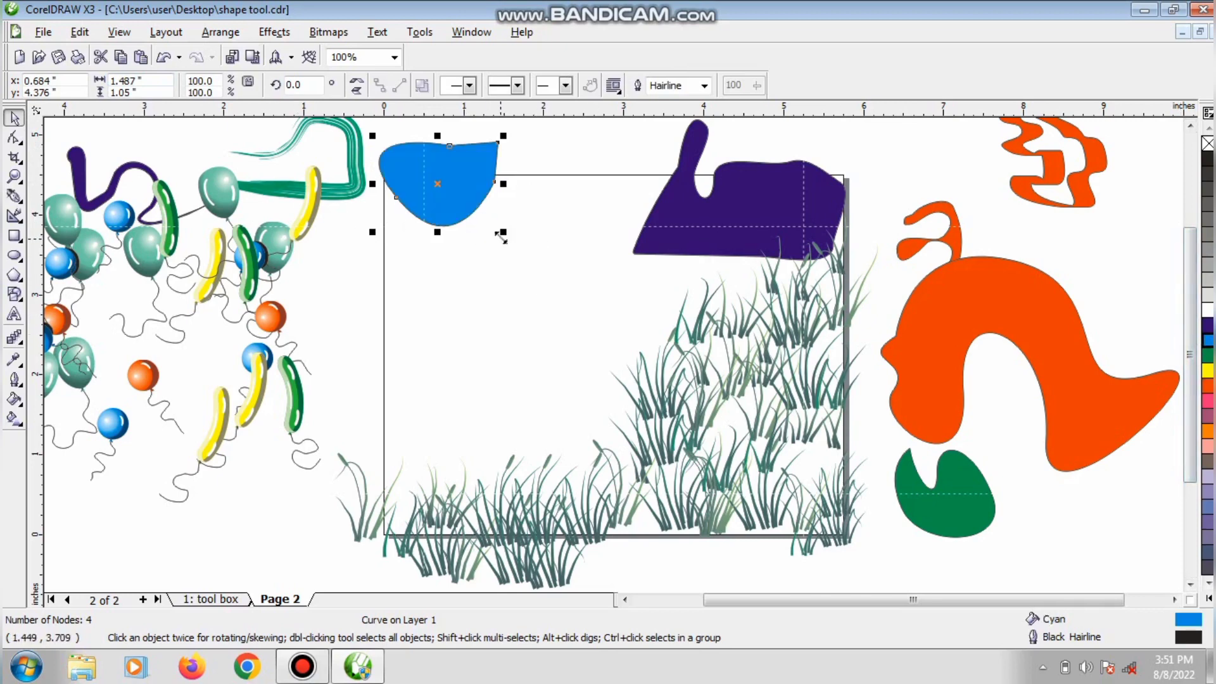
pyautogui.moveTo(501, 235); pyautogui.dragTo(540, 336)
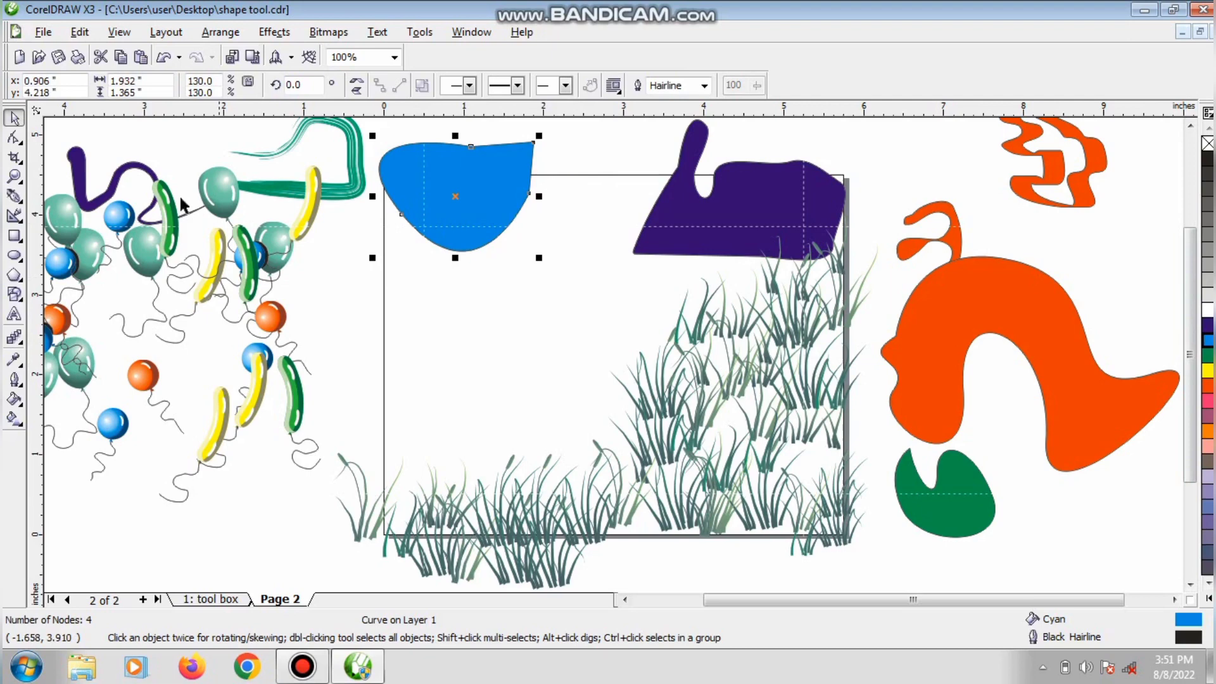
# Step: Draw a closed straight-sided seven-node Pen shape, about 2.04 by 2.02 inches, below the cyan shape and fill it red
pyautogui.click(16, 198)
pyautogui.click(107, 206)
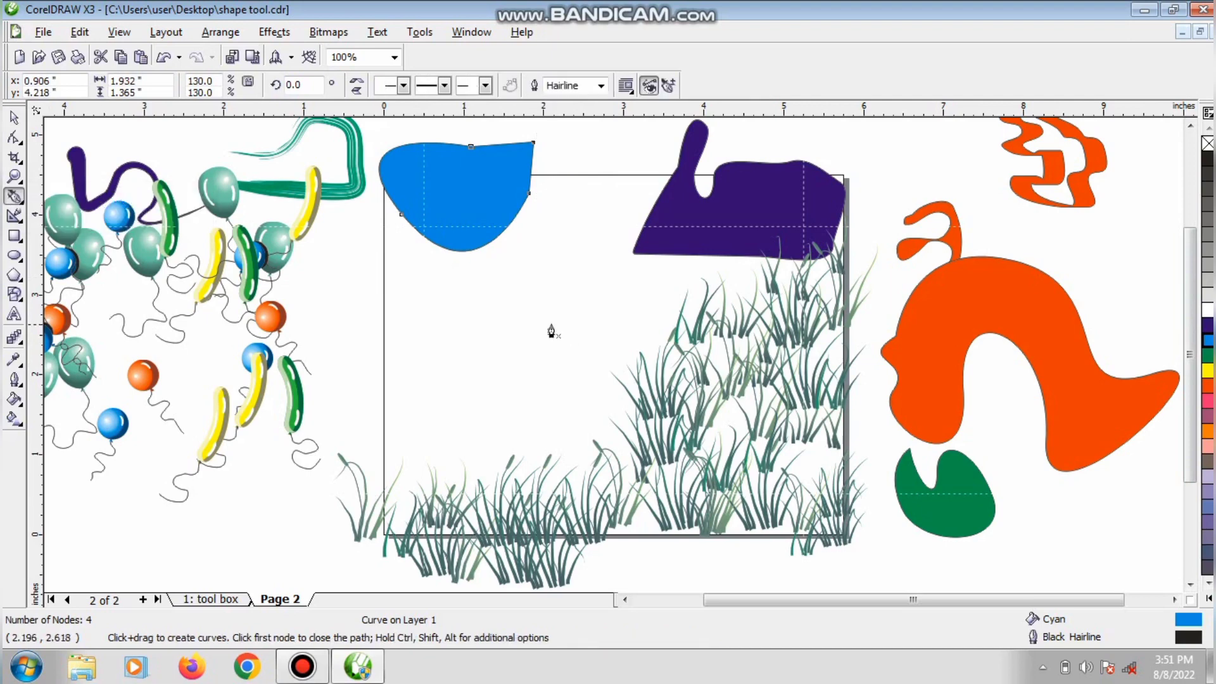
pyautogui.click(363, 302)
pyautogui.click(365, 370)
pyautogui.click(484, 322)
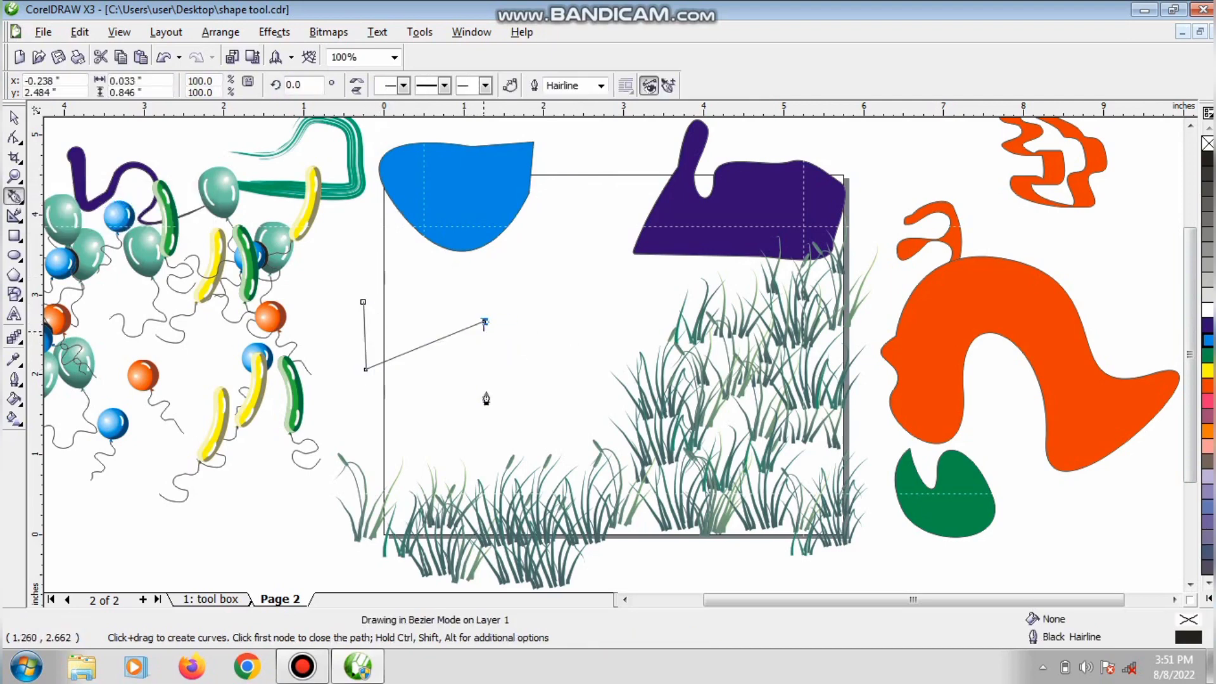
pyautogui.moveTo(456, 417); pyautogui.dragTo(413, 417)
pyautogui.click(370, 421)
pyautogui.click(322, 356)
pyautogui.click(379, 260)
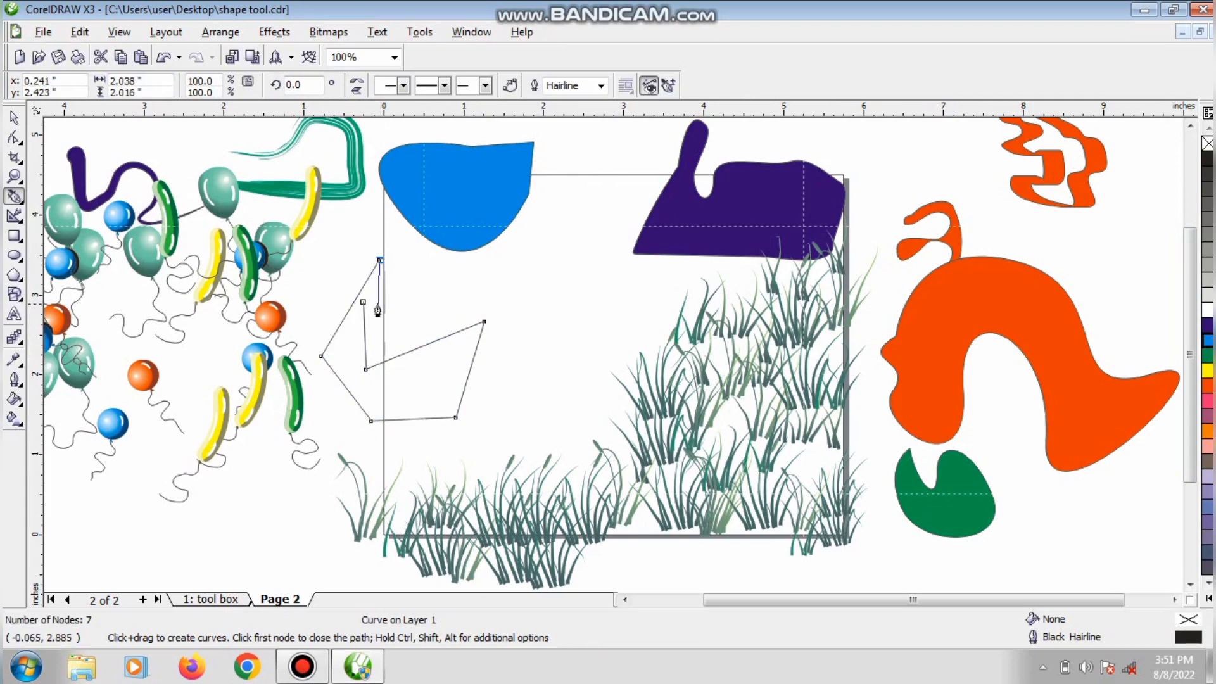
pyautogui.press('space')
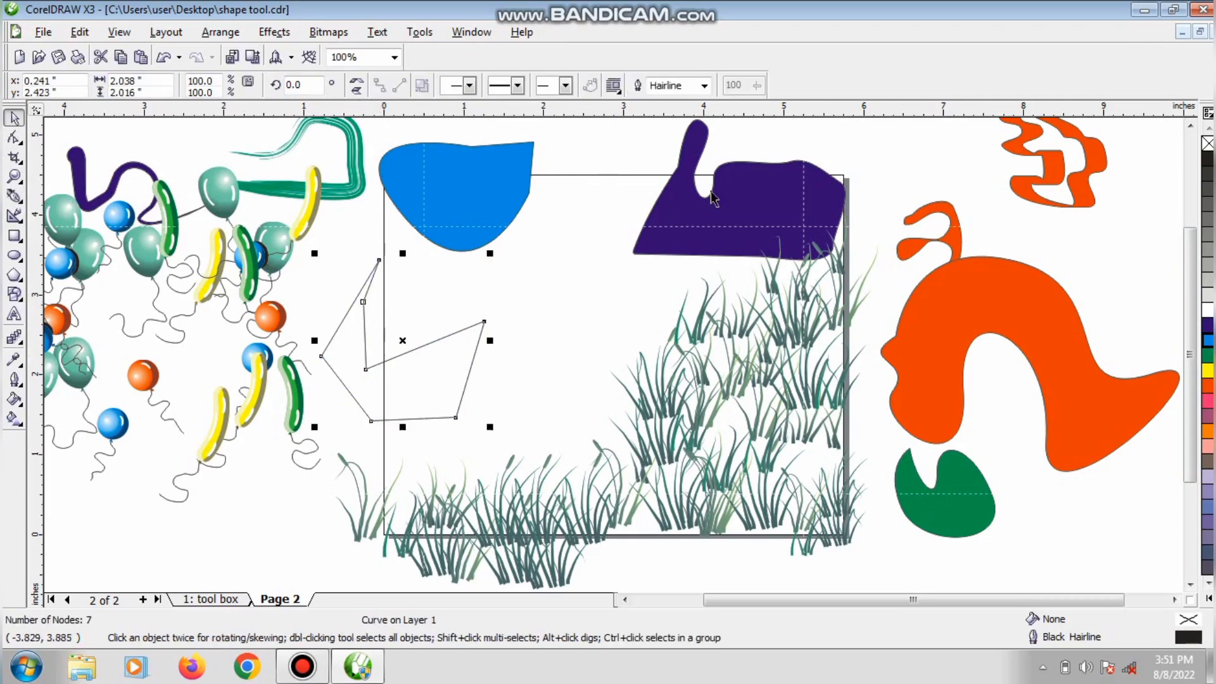
pyautogui.click(1208, 384)
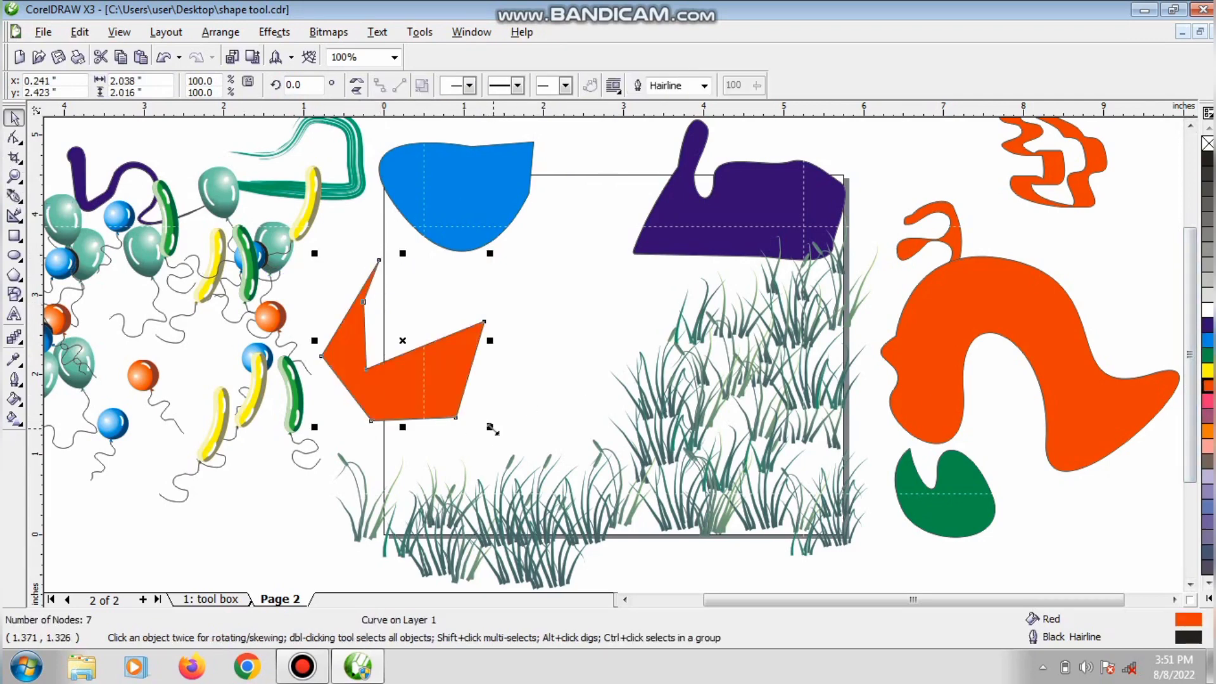
# Step: Shrink the red straight-sided shape proportionally to 77.6%
pyautogui.moveTo(490, 428); pyautogui.dragTo(453, 391)
# Step: Draw a closed straight-sided eleven-node Pen shape, about 1.47 by 2.32 inches, between the cyan and purple shapes and fill it yellow
pyautogui.click(14, 199)
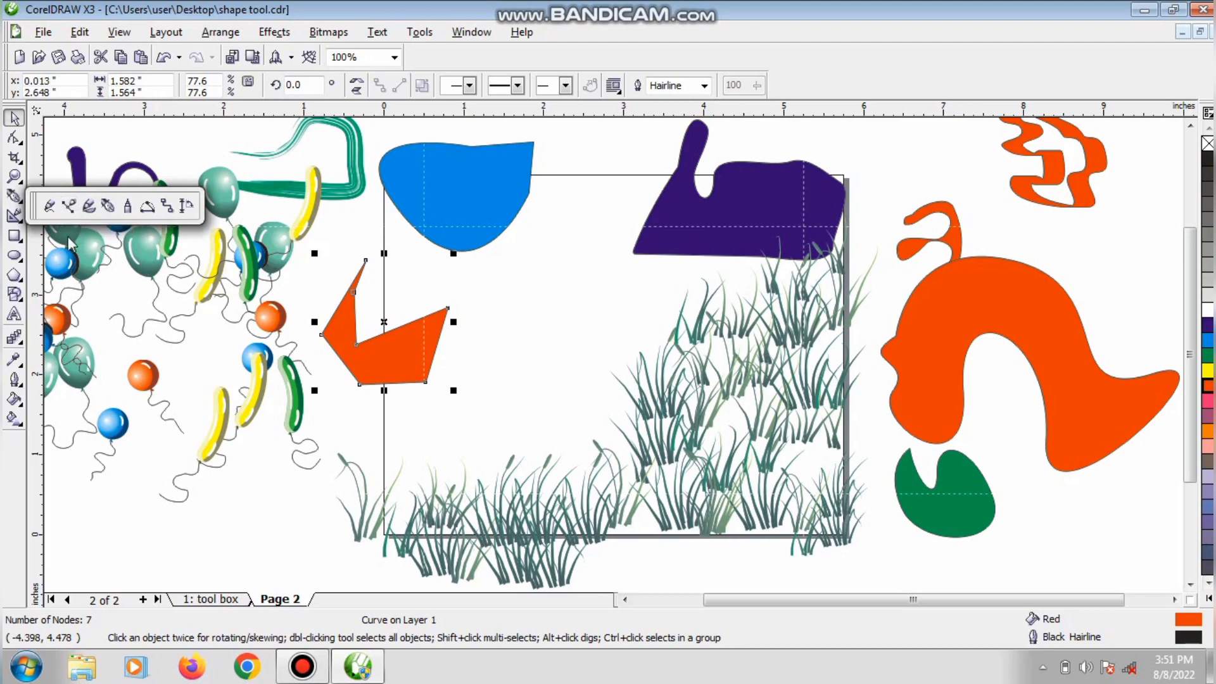
pyautogui.click(129, 211)
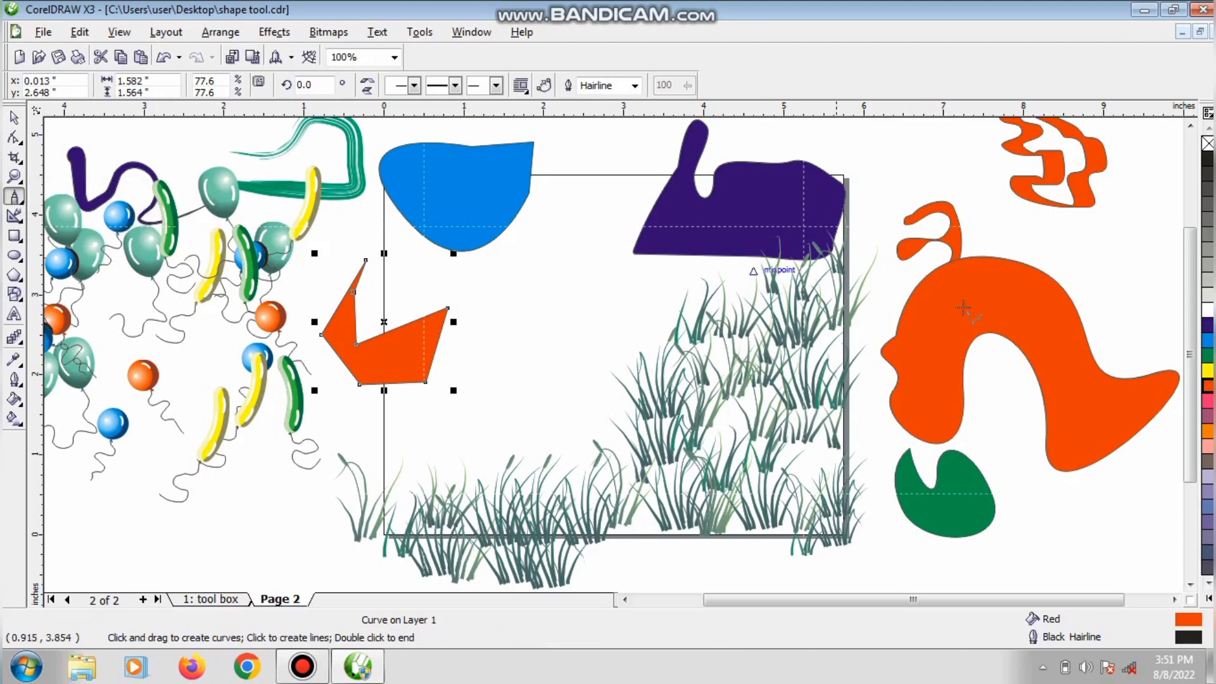
pyautogui.click(633, 158)
pyautogui.click(535, 255)
pyautogui.click(576, 339)
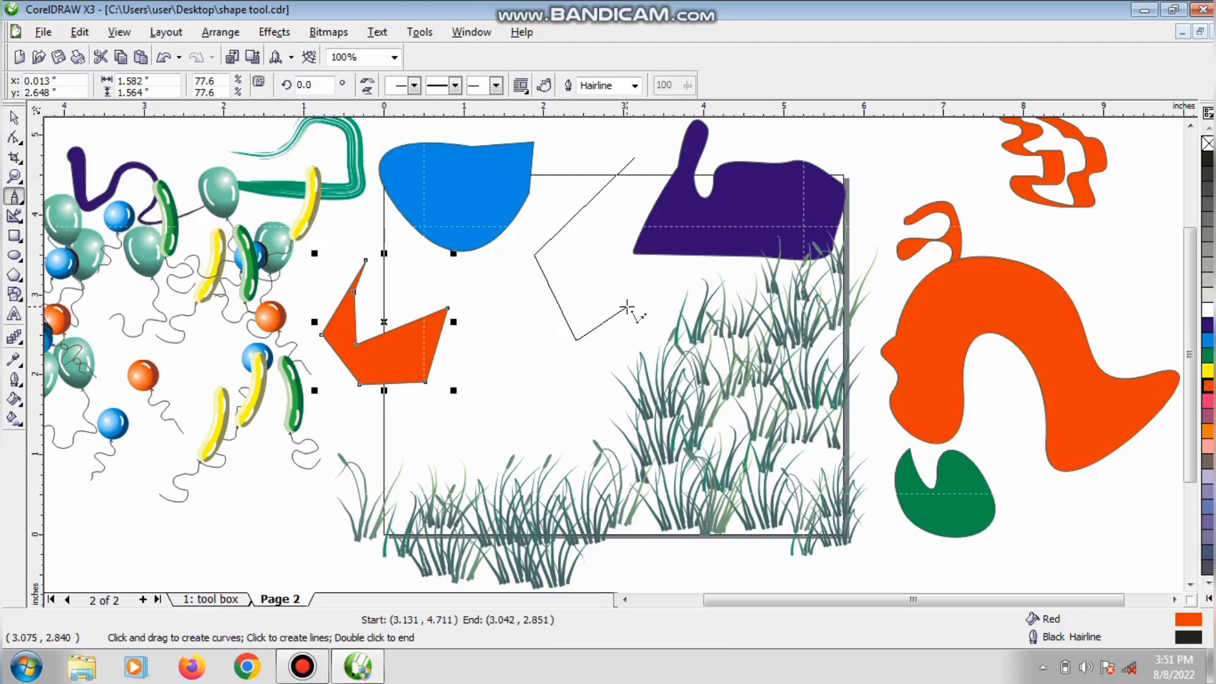
pyautogui.click(626, 306)
pyautogui.click(582, 233)
pyautogui.click(624, 199)
pyautogui.click(631, 272)
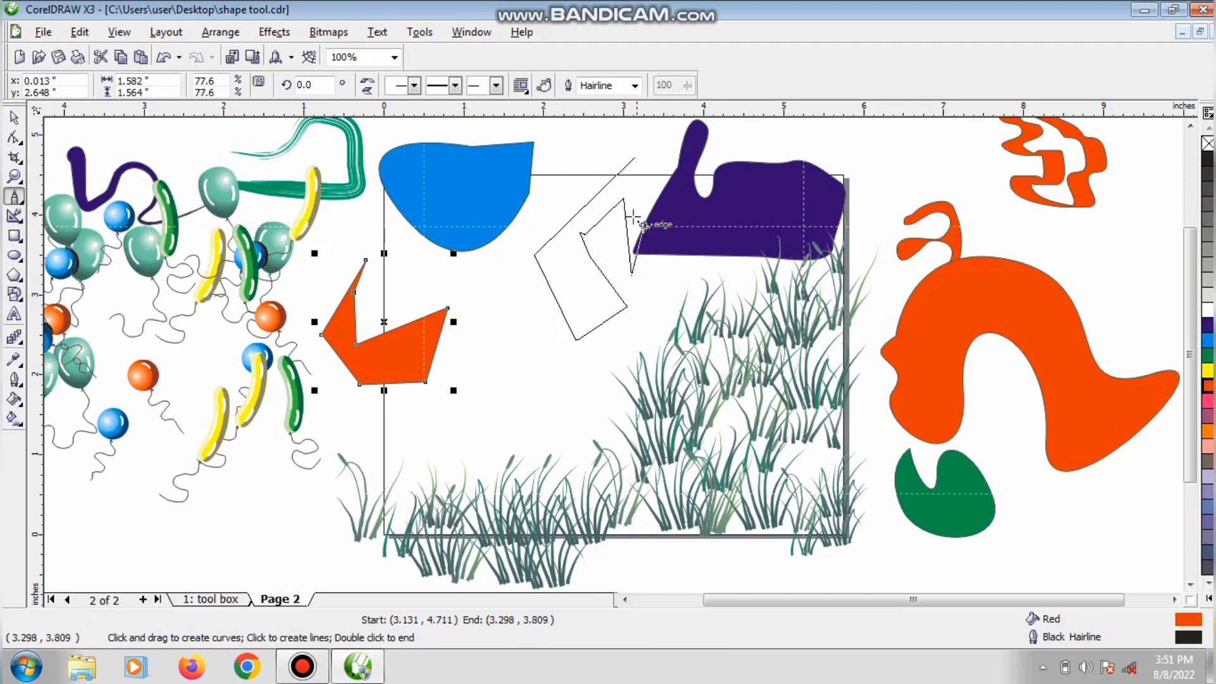
pyautogui.click(633, 214)
pyautogui.click(654, 206)
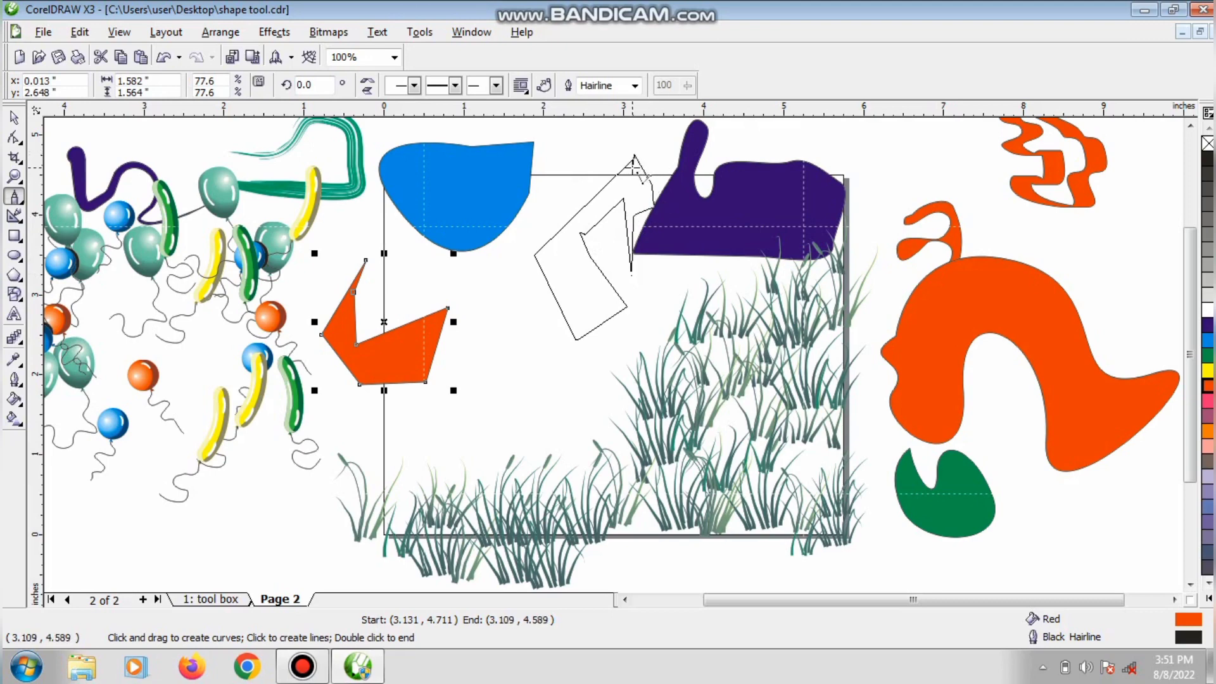
pyautogui.click(634, 157)
pyautogui.click(14, 118)
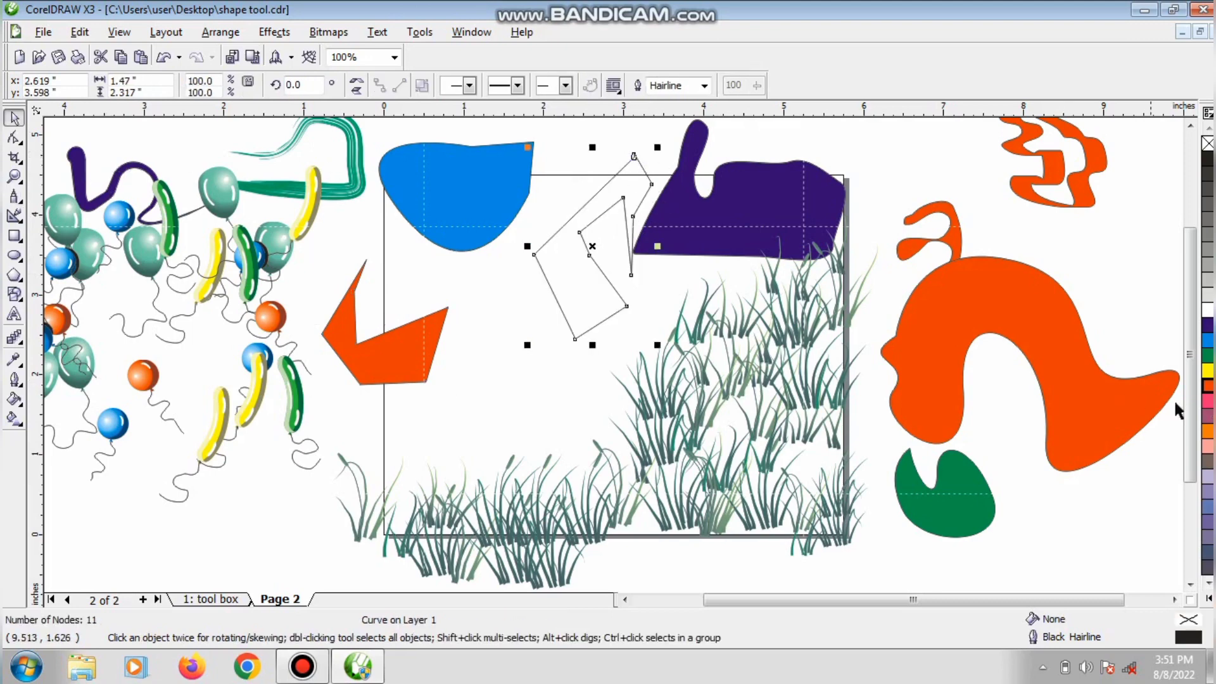
pyautogui.click(1211, 372)
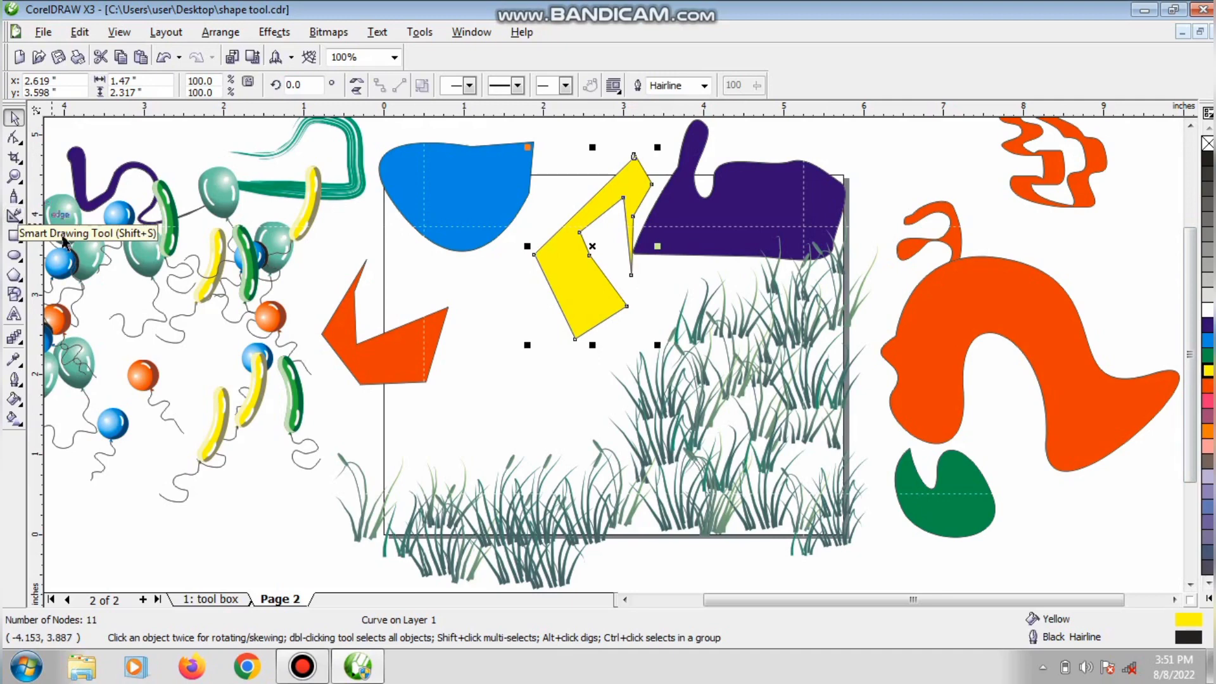
pyautogui.click(15, 201)
pyautogui.click(51, 205)
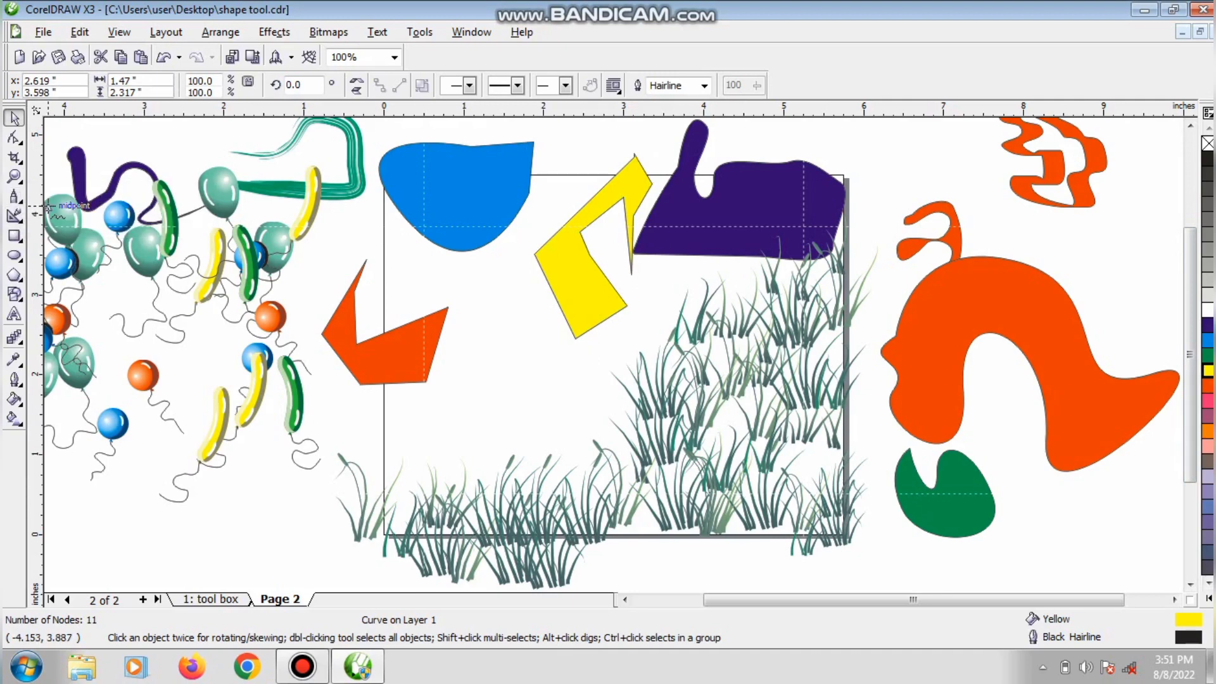
pyautogui.click(14, 119)
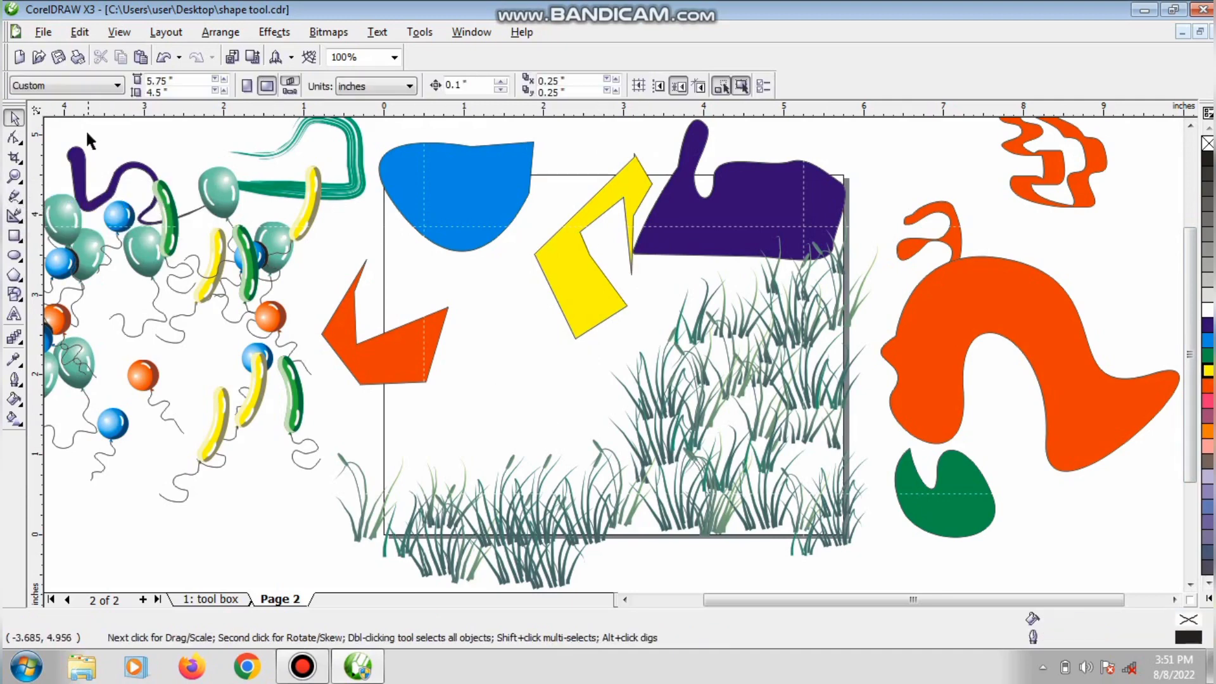
pyautogui.moveTo(85, 134); pyautogui.dragTo(1131, 507)
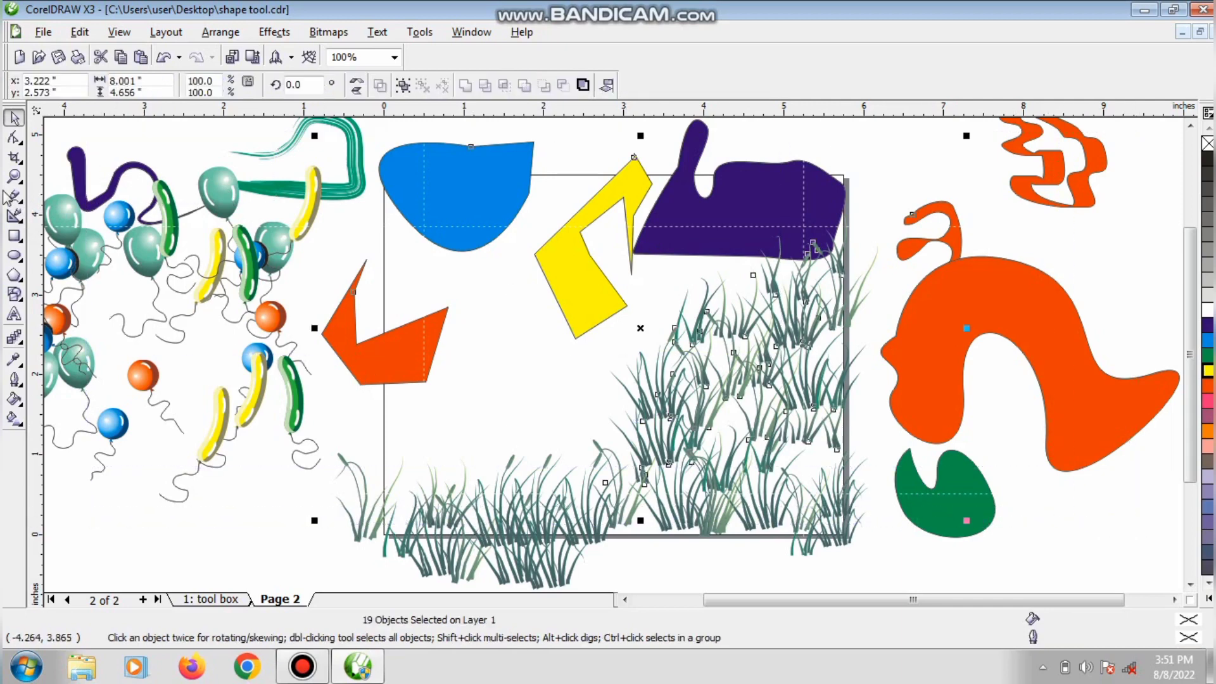
pyautogui.click(13, 216)
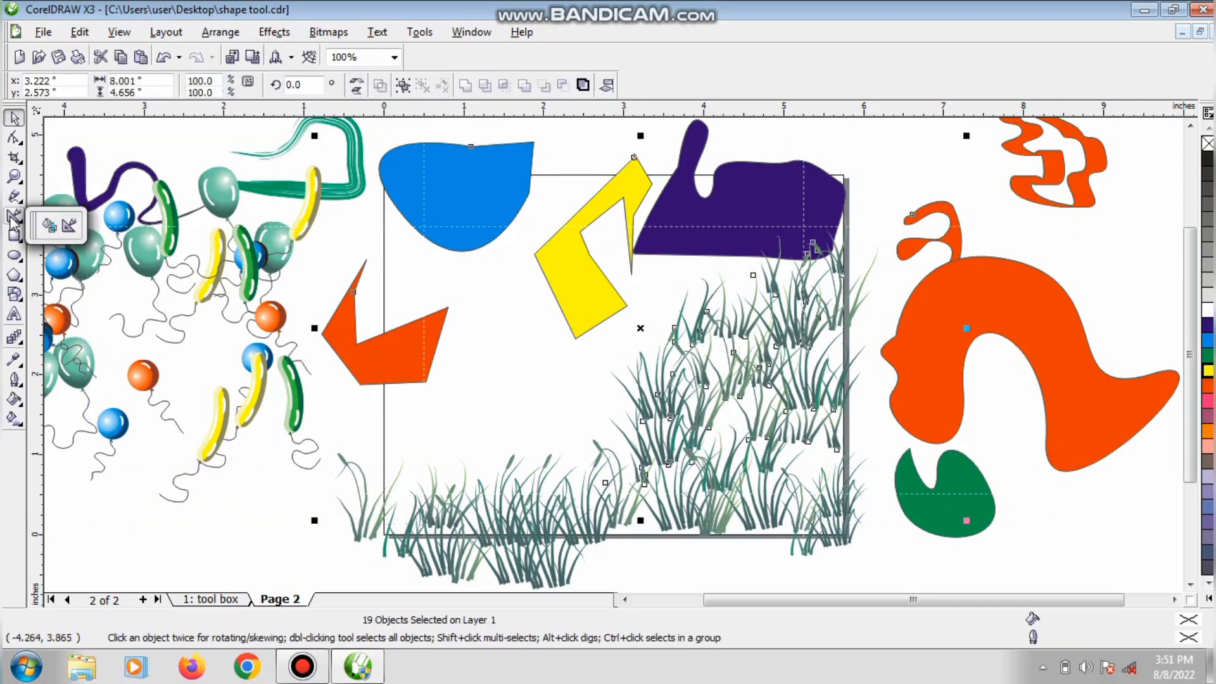
pyautogui.click(14, 234)
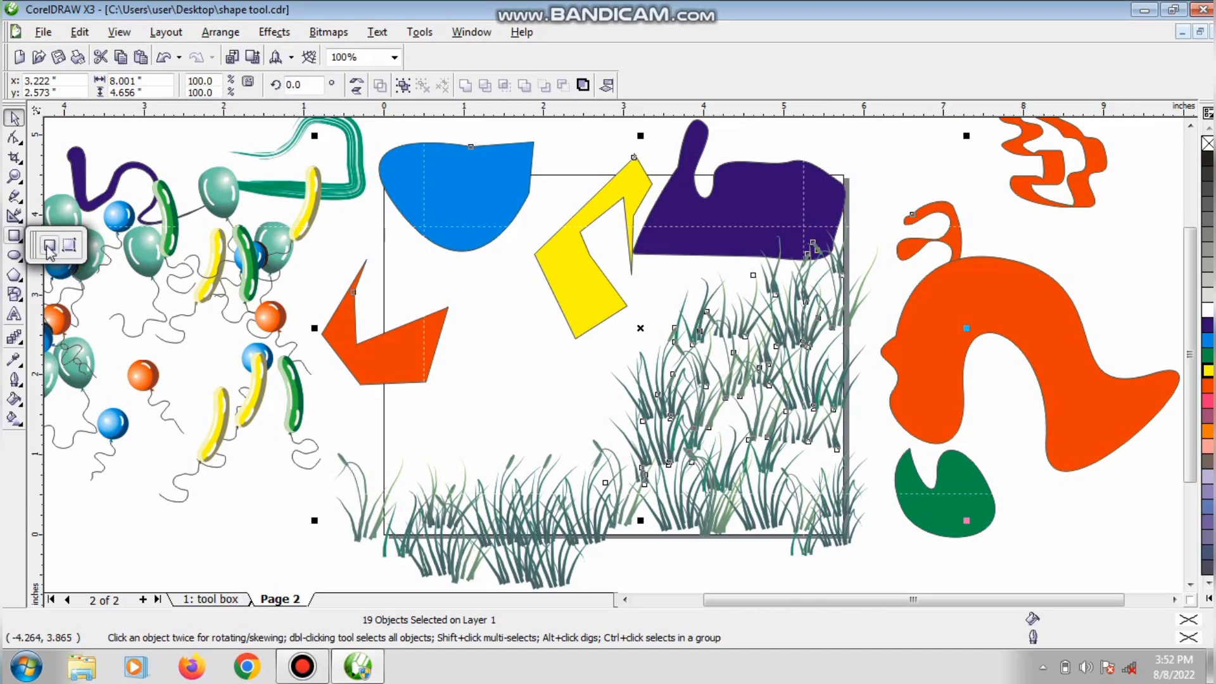
pyautogui.click(13, 216)
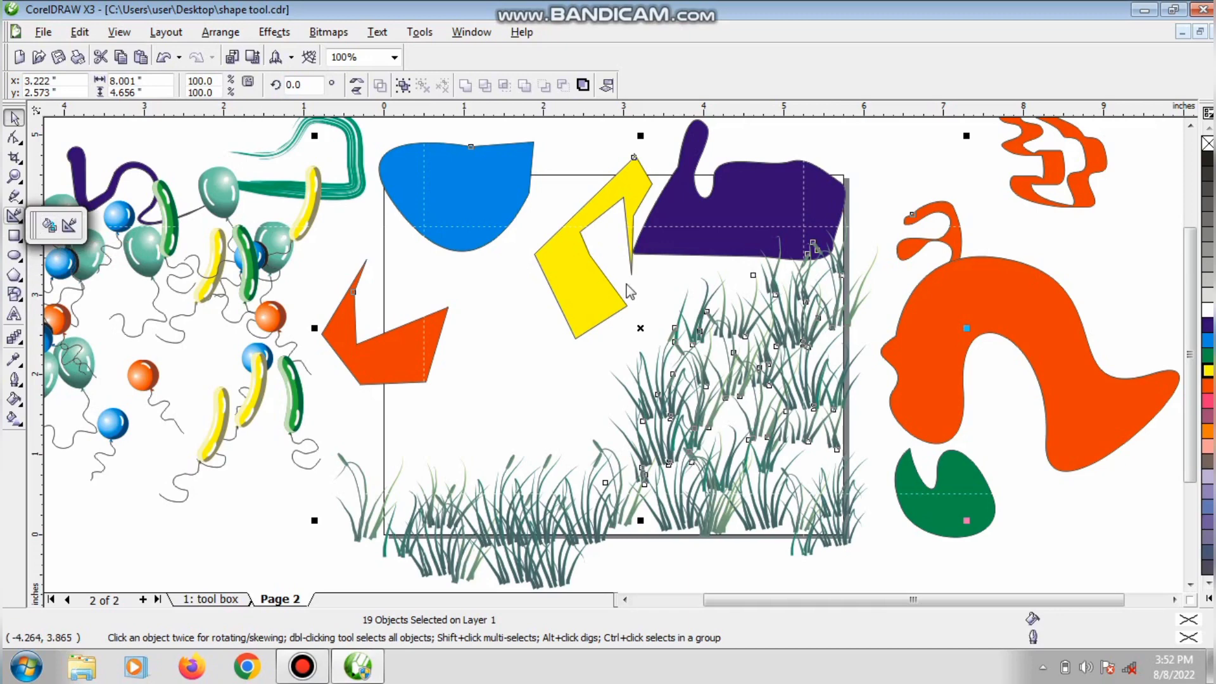
pyautogui.click(13, 144)
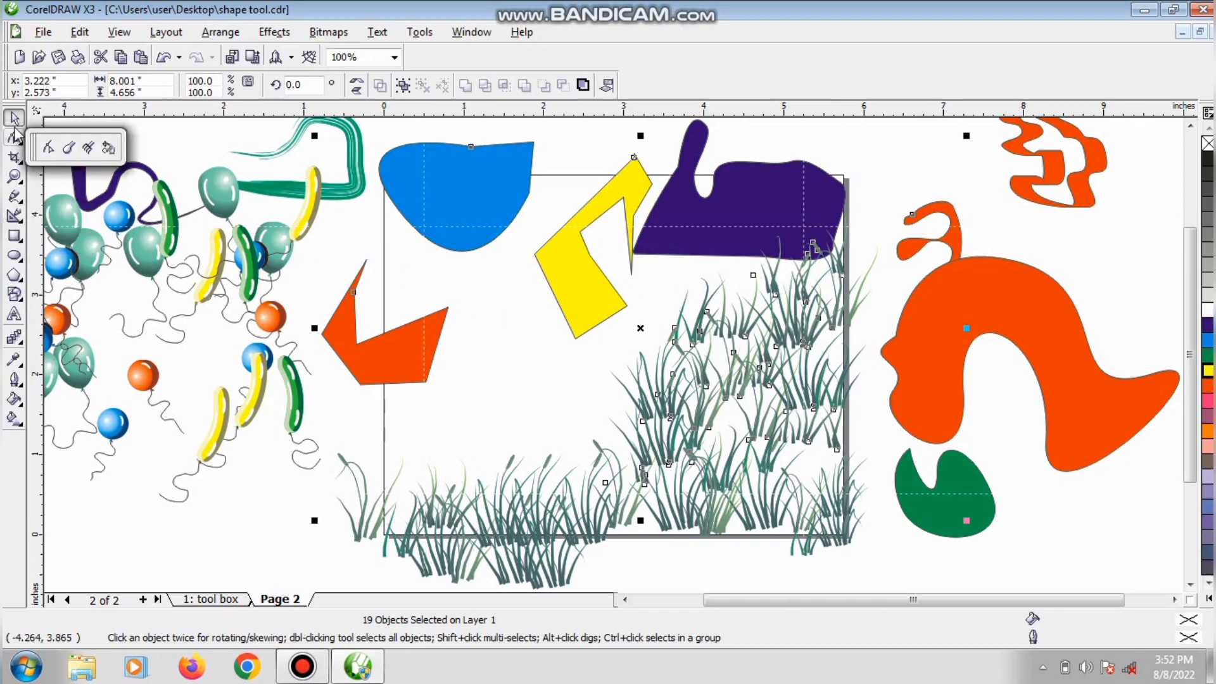
pyautogui.click(14, 120)
# Step: Set the Smart Fill colour to blue and apply it to the large red curve on the page
pyautogui.click(1012, 304)
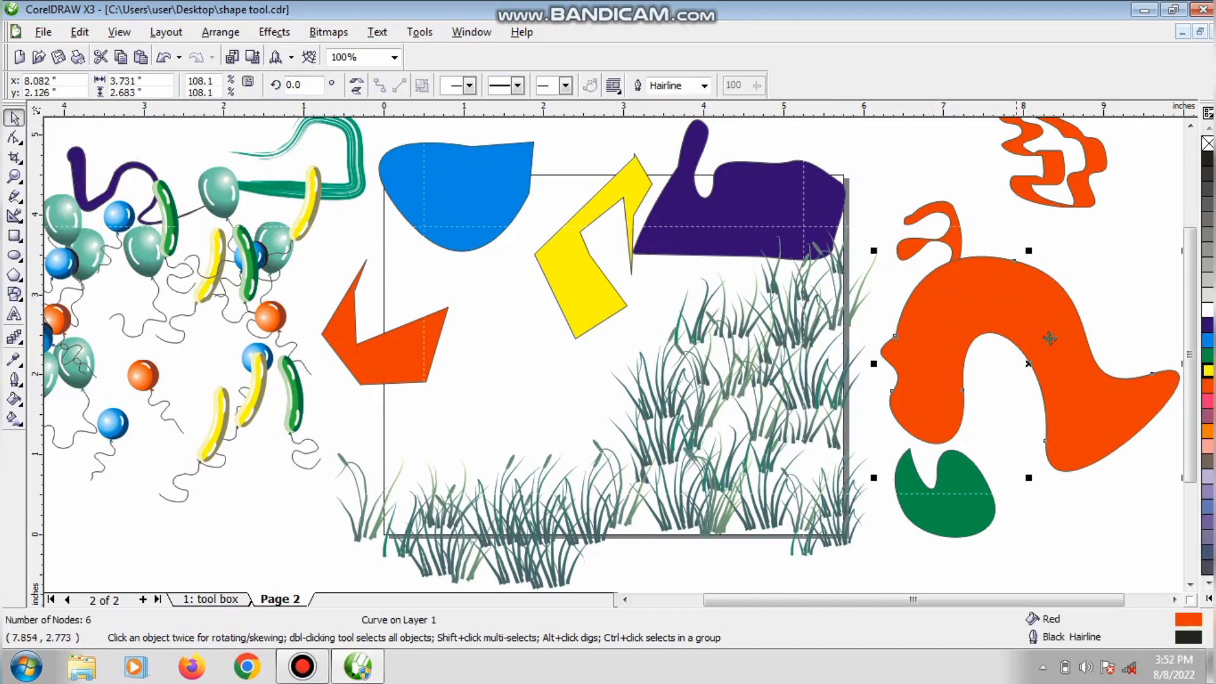
pyautogui.click(14, 216)
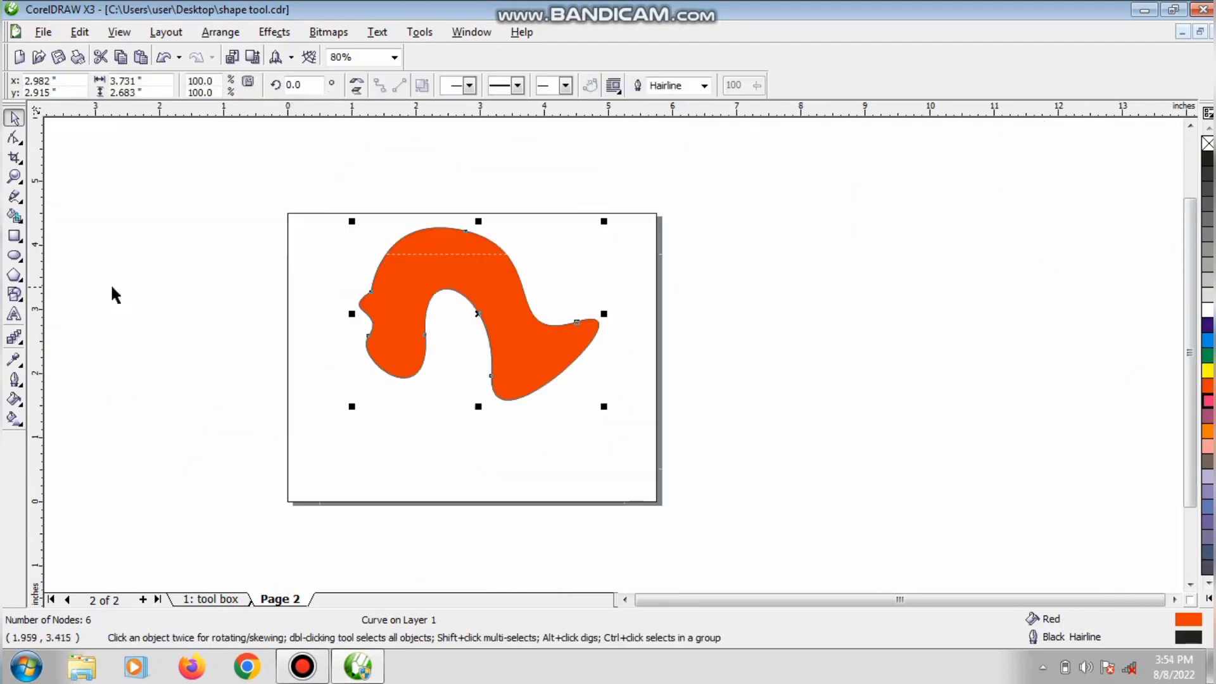
pyautogui.click(13, 215)
pyautogui.click(51, 226)
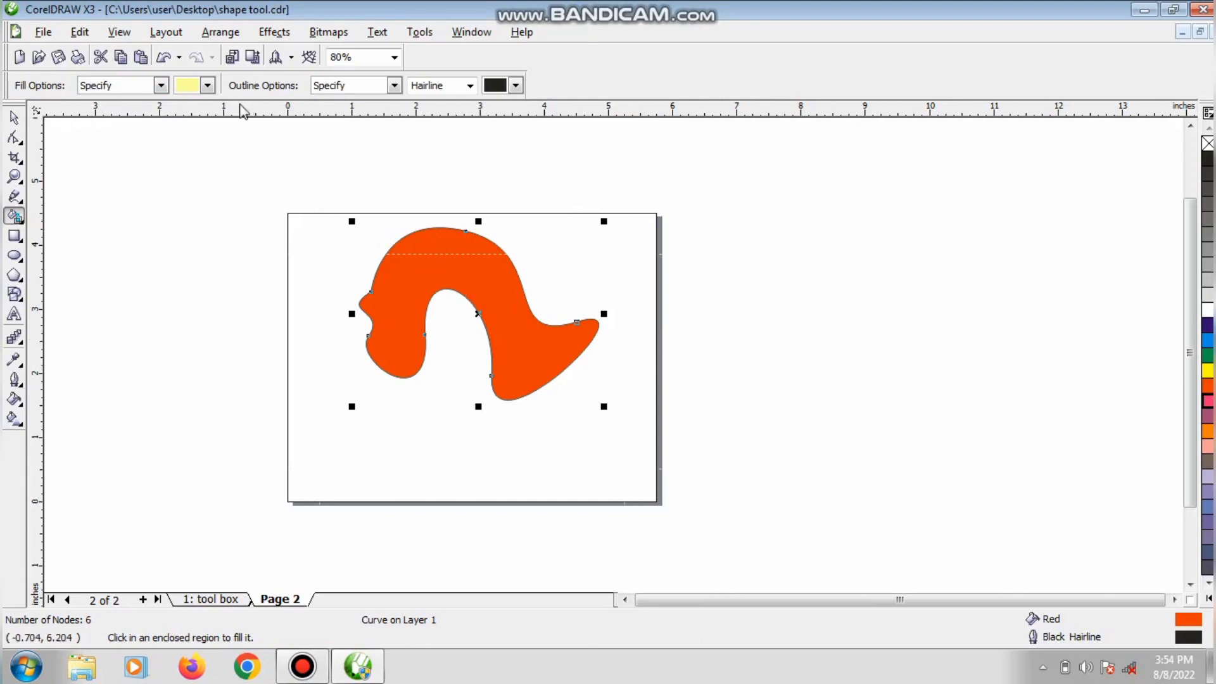
pyautogui.click(208, 85)
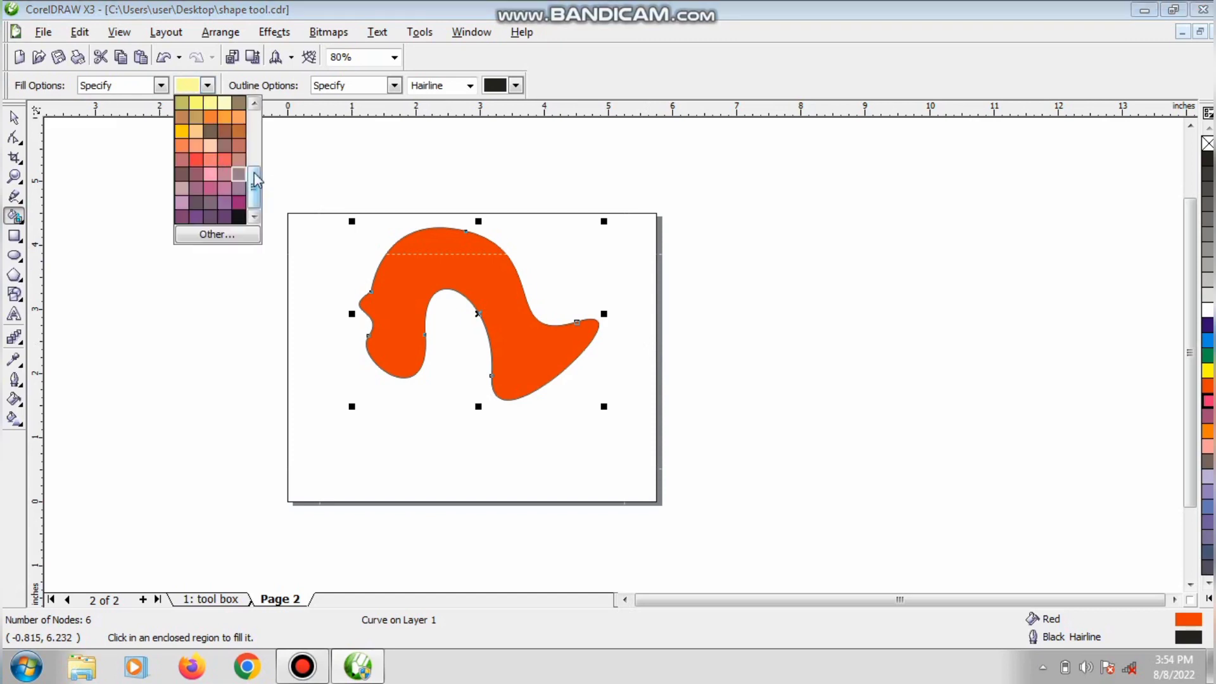
pyautogui.moveTo(255, 180); pyautogui.dragTo(268, 114)
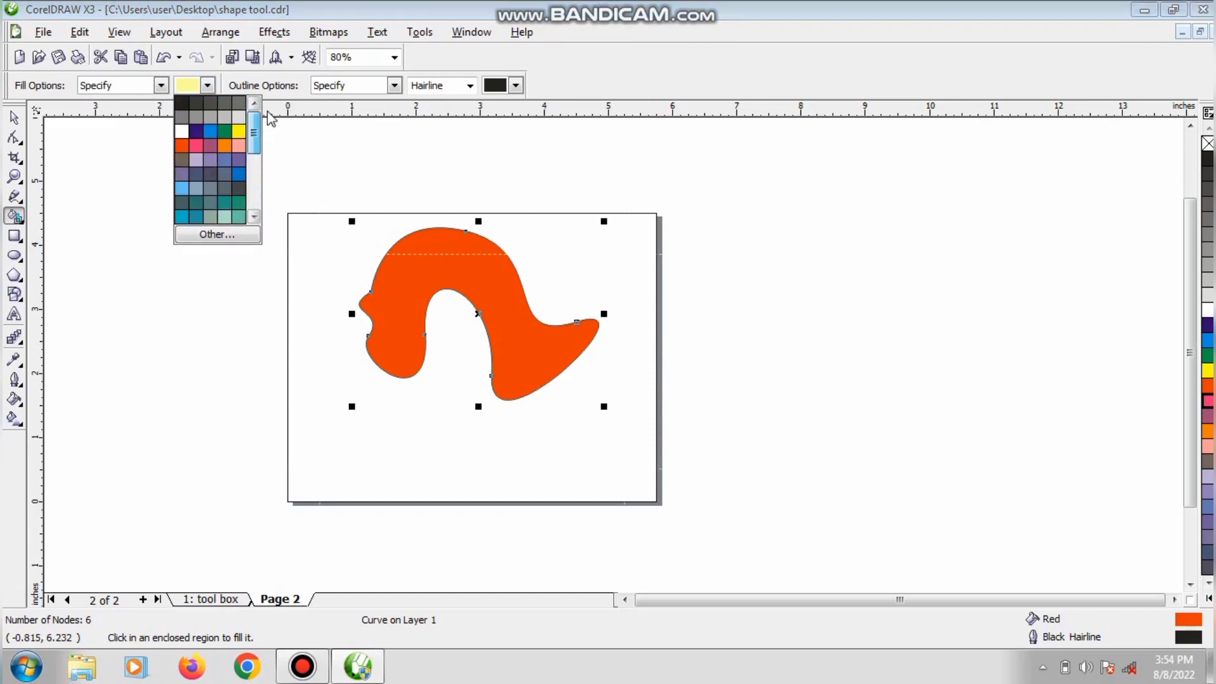
pyautogui.click(196, 131)
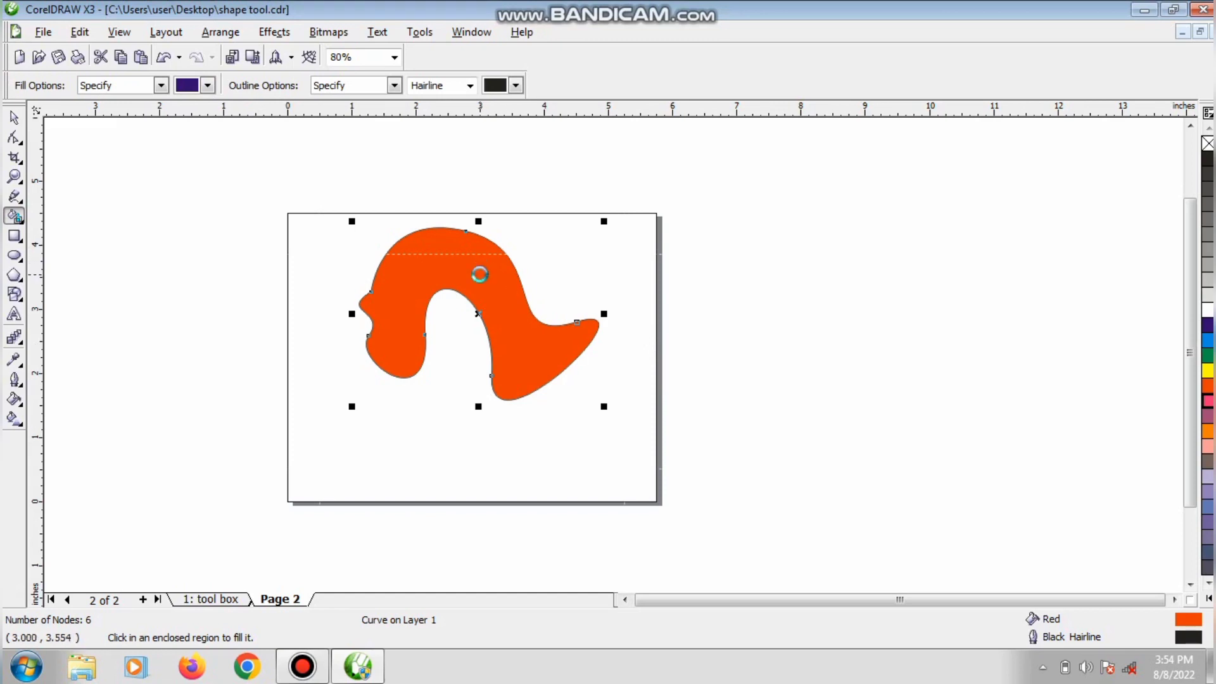
pyautogui.click(478, 273)
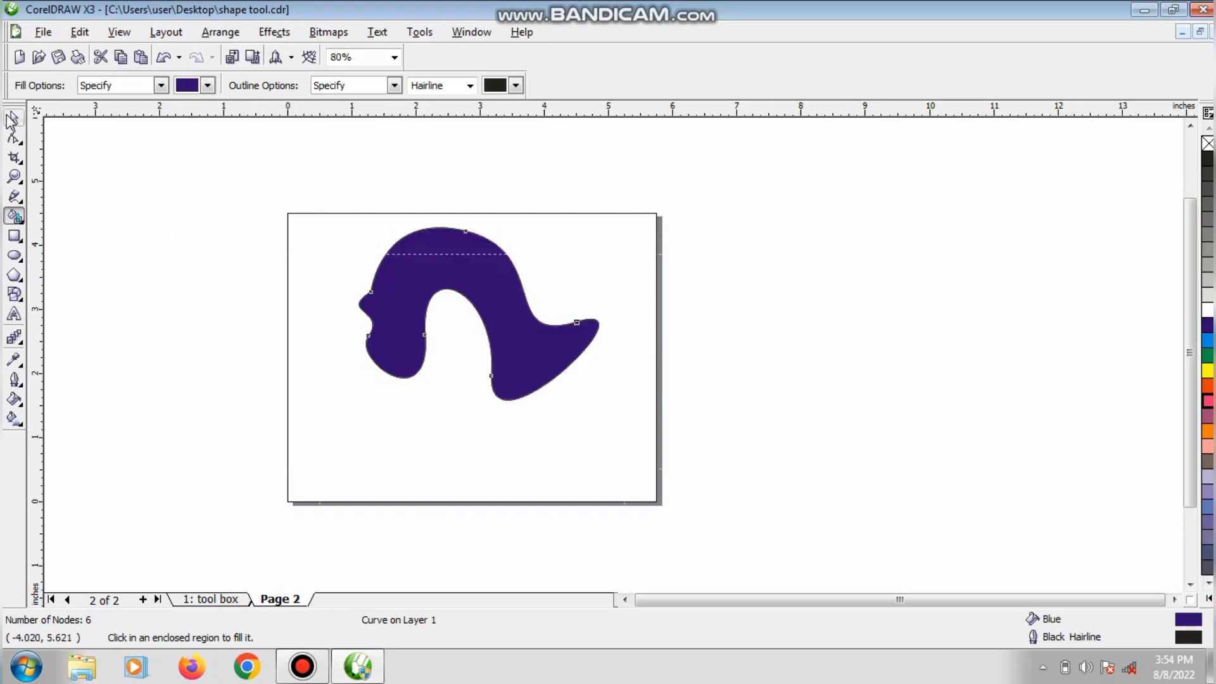
# Step: Separate the blue Smart Fill copy from the red original, placing the red curve above and the blue one below
pyautogui.click(14, 118)
pyautogui.moveTo(475, 267); pyautogui.dragTo(469, 426)
pyautogui.moveTo(509, 343); pyautogui.dragTo(498, 271)
pyautogui.moveTo(506, 422); pyautogui.dragTo(474, 345)
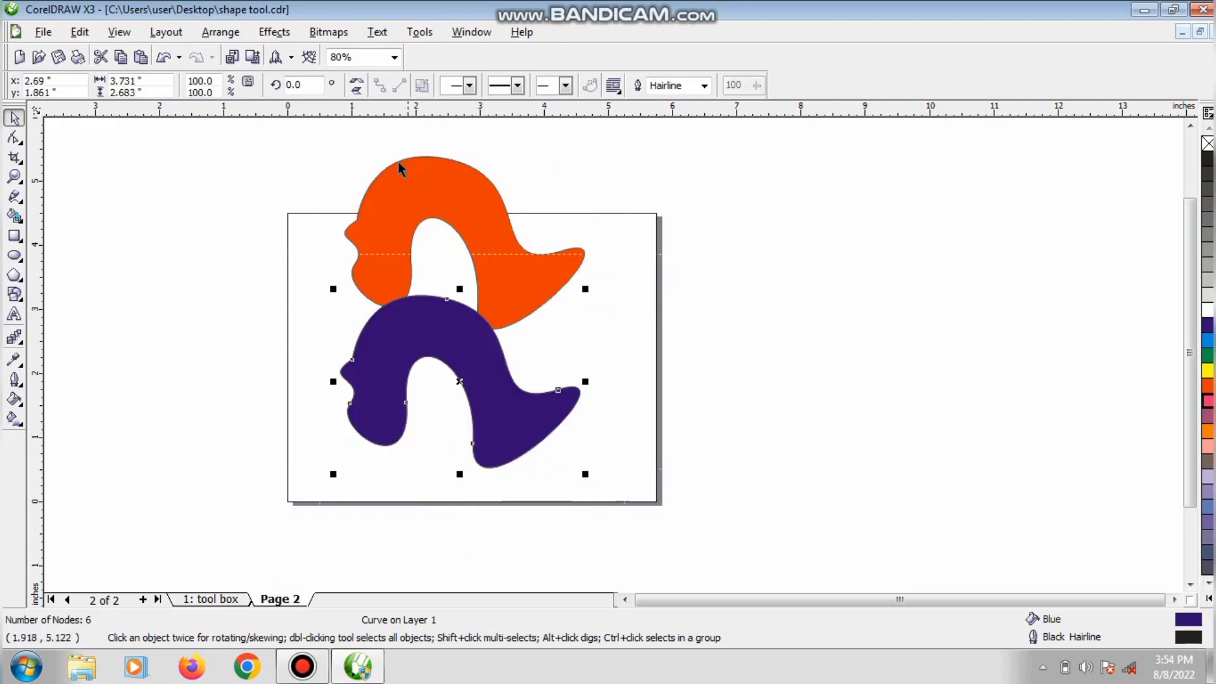
# Step: Mirror the blue curve vertically and horizontally, and move it up so it overlaps the red curve
pyautogui.click(355, 91)
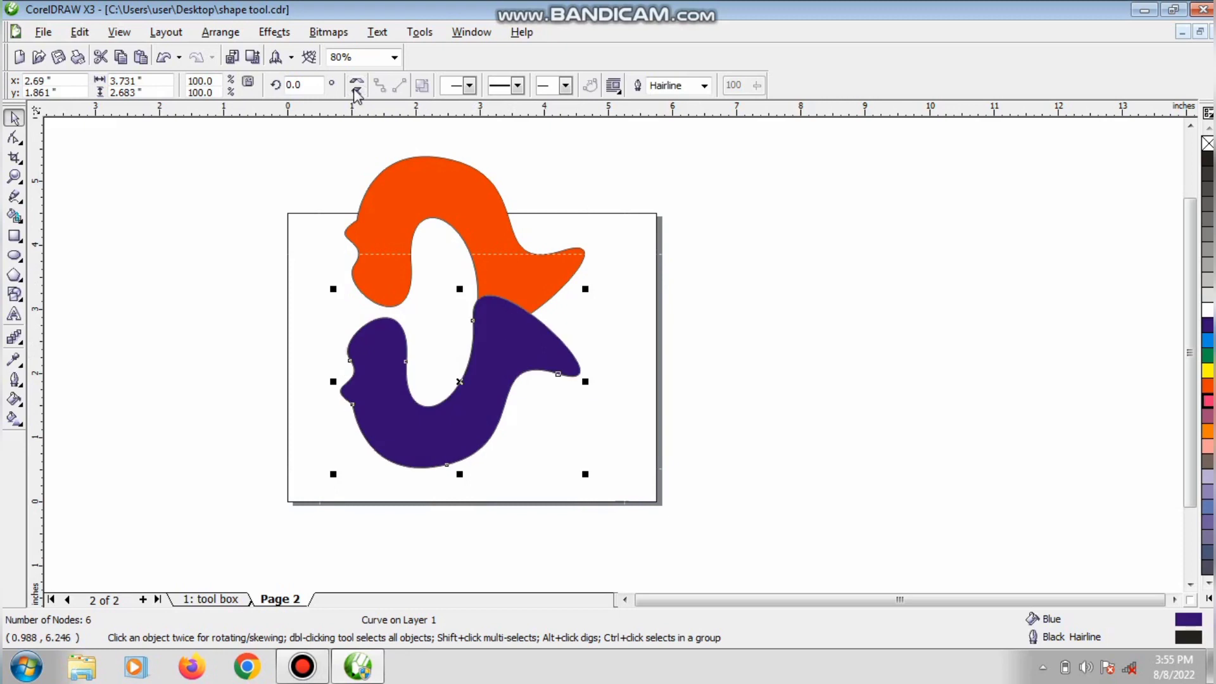
pyautogui.click(359, 82)
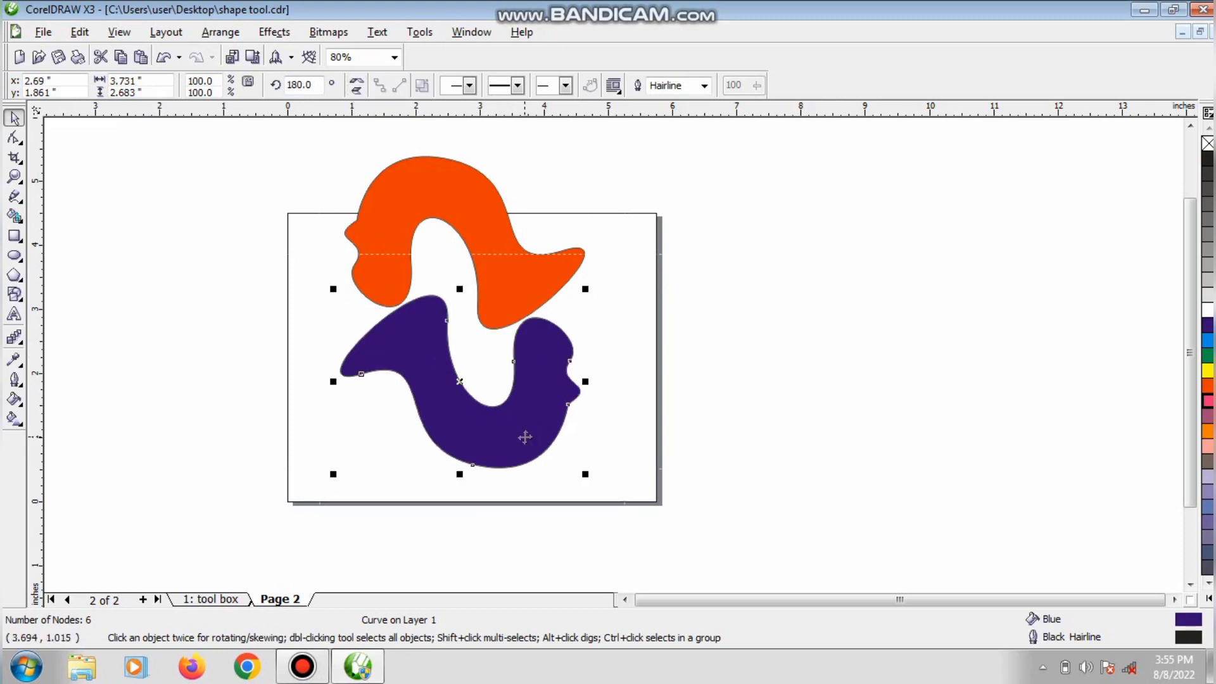
pyautogui.moveTo(525, 437); pyautogui.dragTo(499, 359)
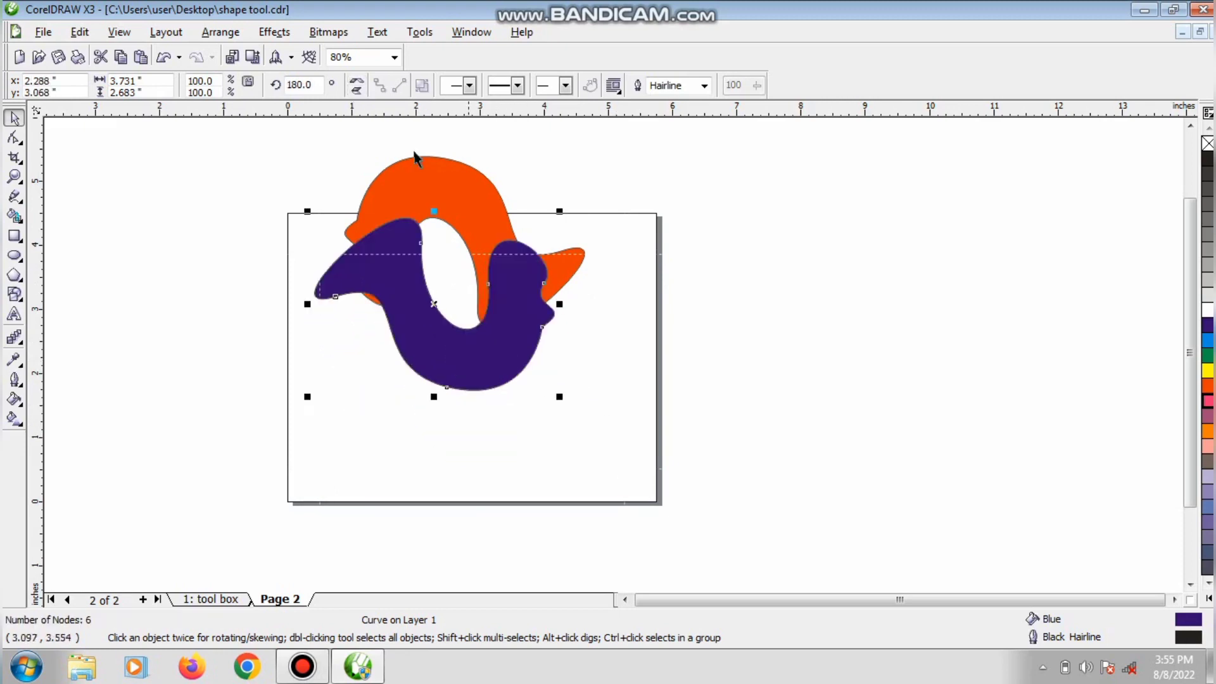
# Step: Fill the upper curve green, and shift the overlapping blue curve slightly up and left and fill it red
pyautogui.click(476, 196)
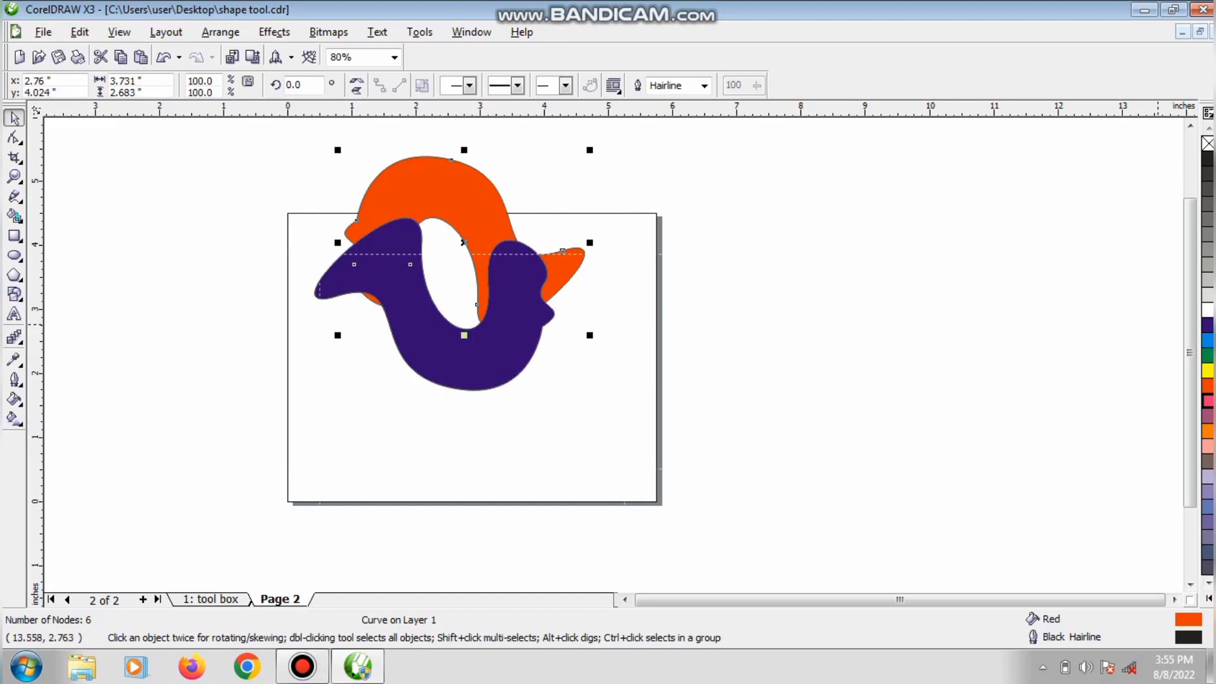
pyautogui.click(1207, 371)
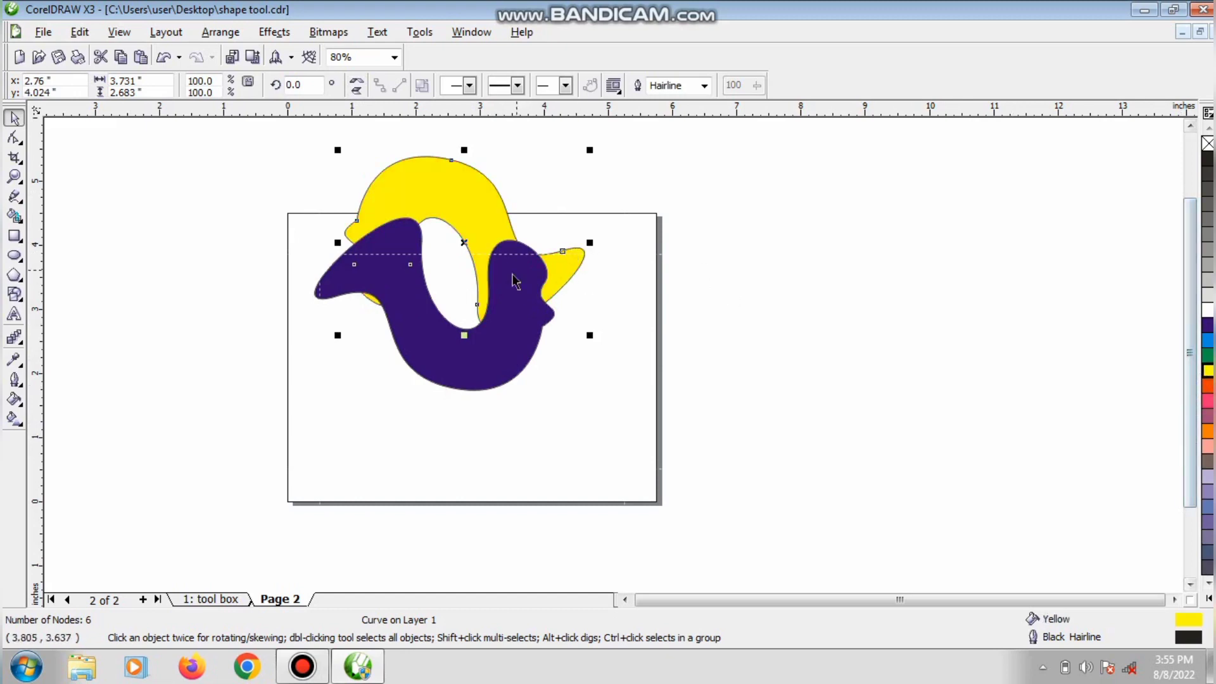
pyautogui.click(1208, 356)
pyautogui.moveTo(518, 360); pyautogui.dragTo(510, 334)
pyautogui.click(1207, 387)
pyautogui.click(641, 374)
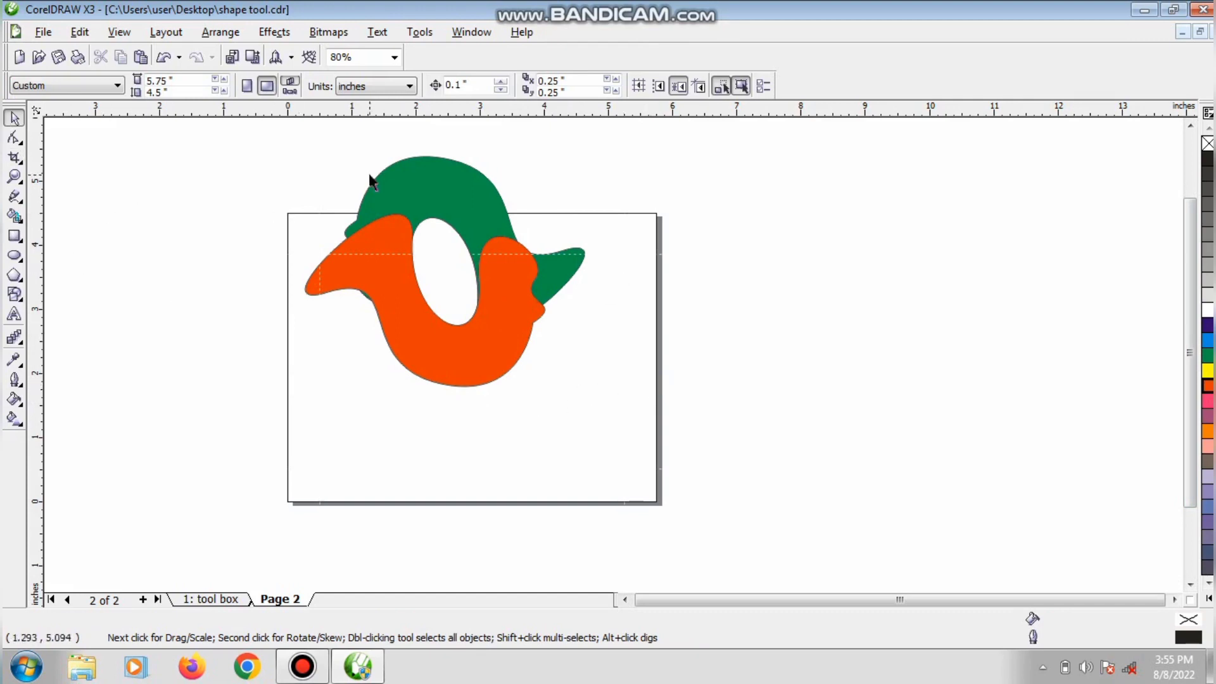
# Step: Draw a closed four-node Bezier curve, about 4.75 by 2.19 inches, in the empty area right of the page
pyautogui.click(14, 196)
pyautogui.click(74, 210)
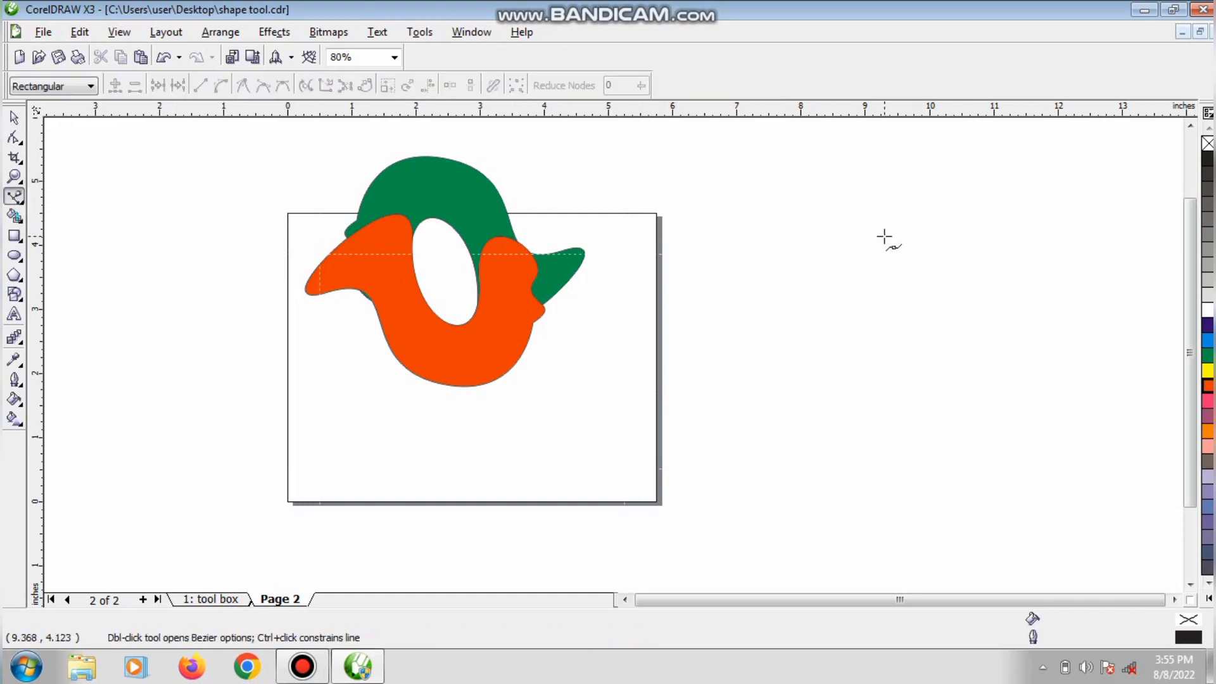
pyautogui.click(882, 235)
pyautogui.moveTo(773, 372)
pyautogui.mouseDown()
pyautogui.moveTo(1000, 285)
pyautogui.moveTo(841, 451)
pyautogui.moveTo(1042, 226)
pyautogui.mouseUp()
pyautogui.click(959, 272)
pyautogui.moveTo(943, 238); pyautogui.dragTo(898, 239)
pyautogui.click(882, 235)
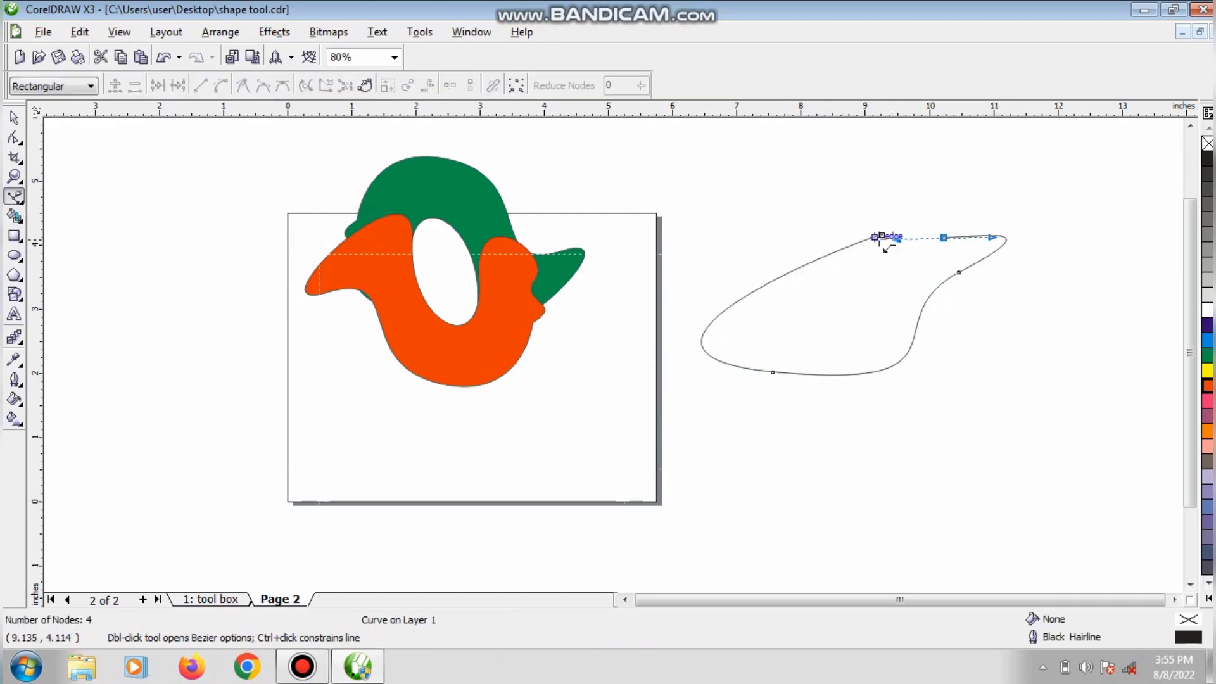
pyautogui.click(13, 120)
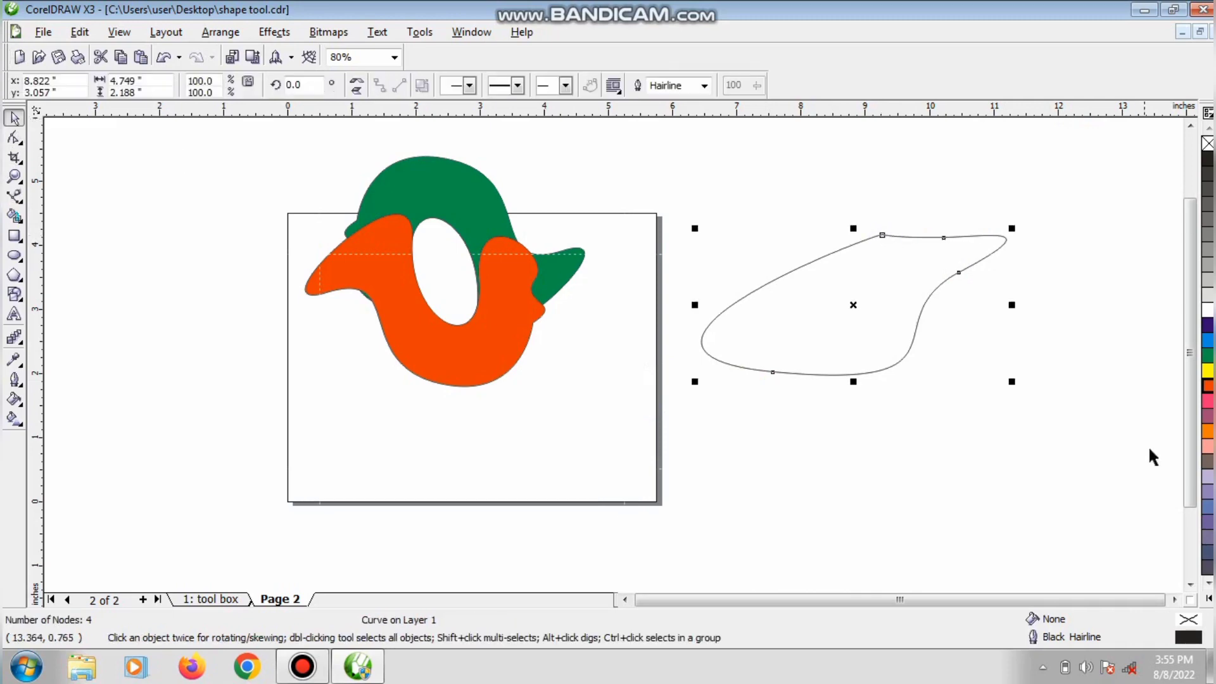
# Step: Move the new Bezier curve up about 1.5 inches and fill it green
pyautogui.click(1207, 385)
pyautogui.moveTo(835, 282); pyautogui.dragTo(820, 185)
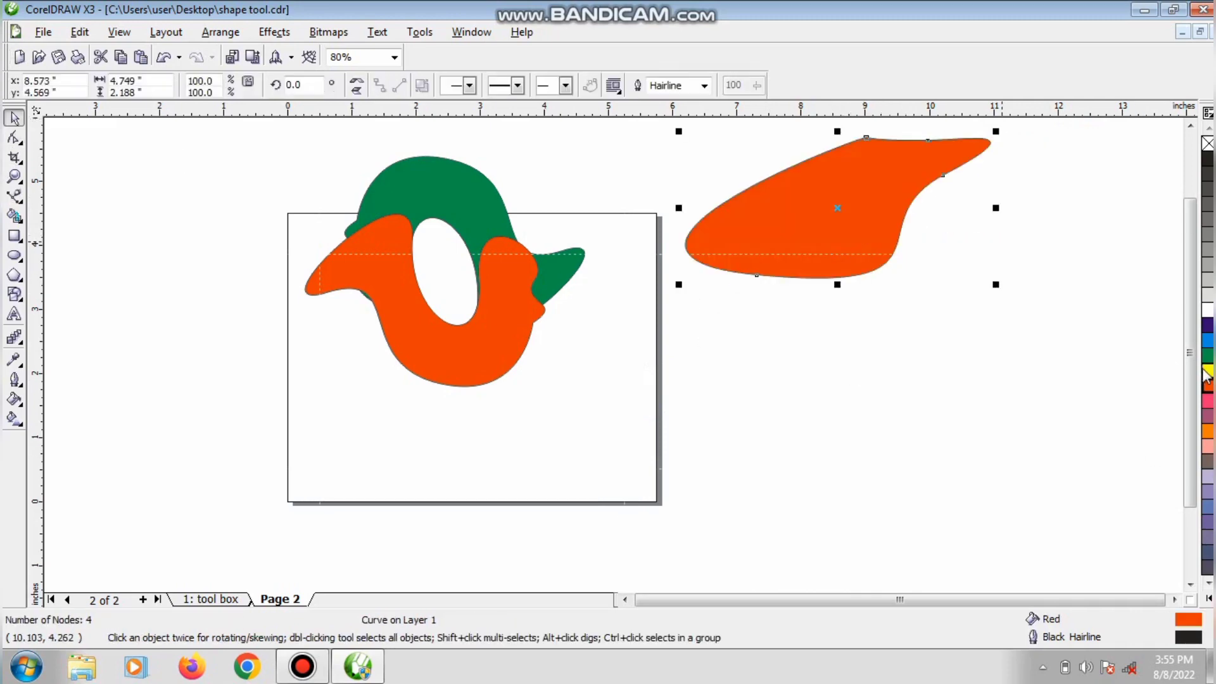
pyautogui.click(1207, 355)
# Step: Set the Smart Fill colour to yellow and apply it to the green Bezier curve beside the page
pyautogui.click(14, 215)
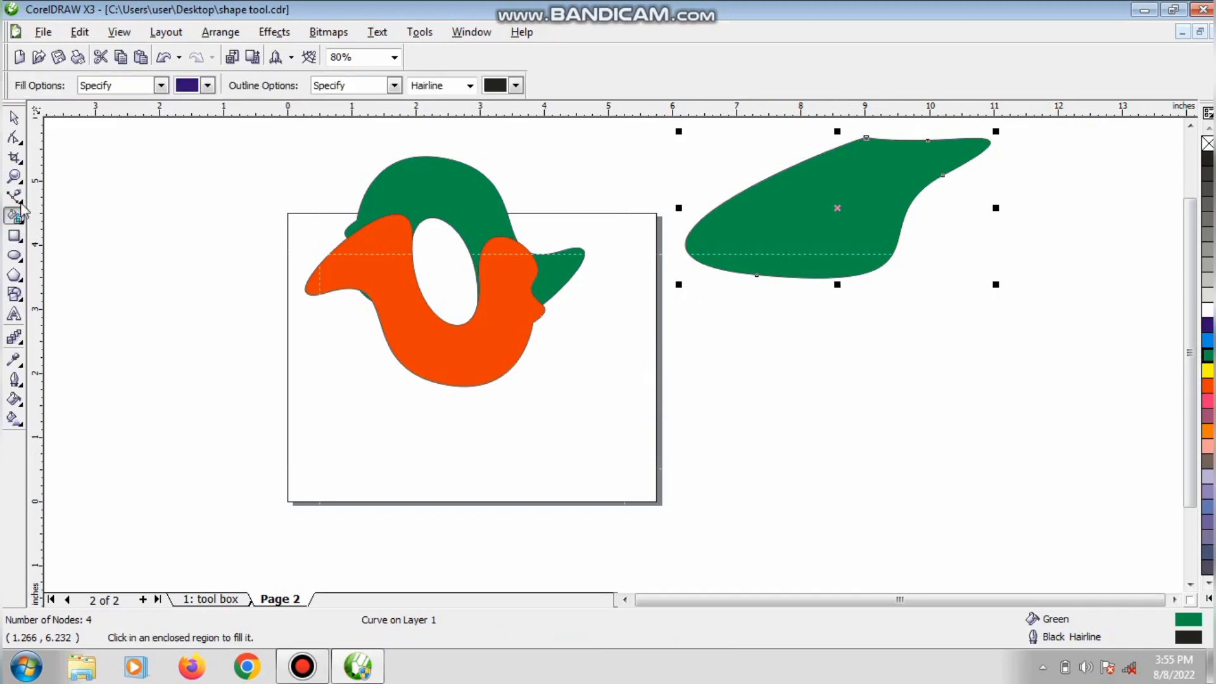
pyautogui.click(207, 85)
pyautogui.click(239, 103)
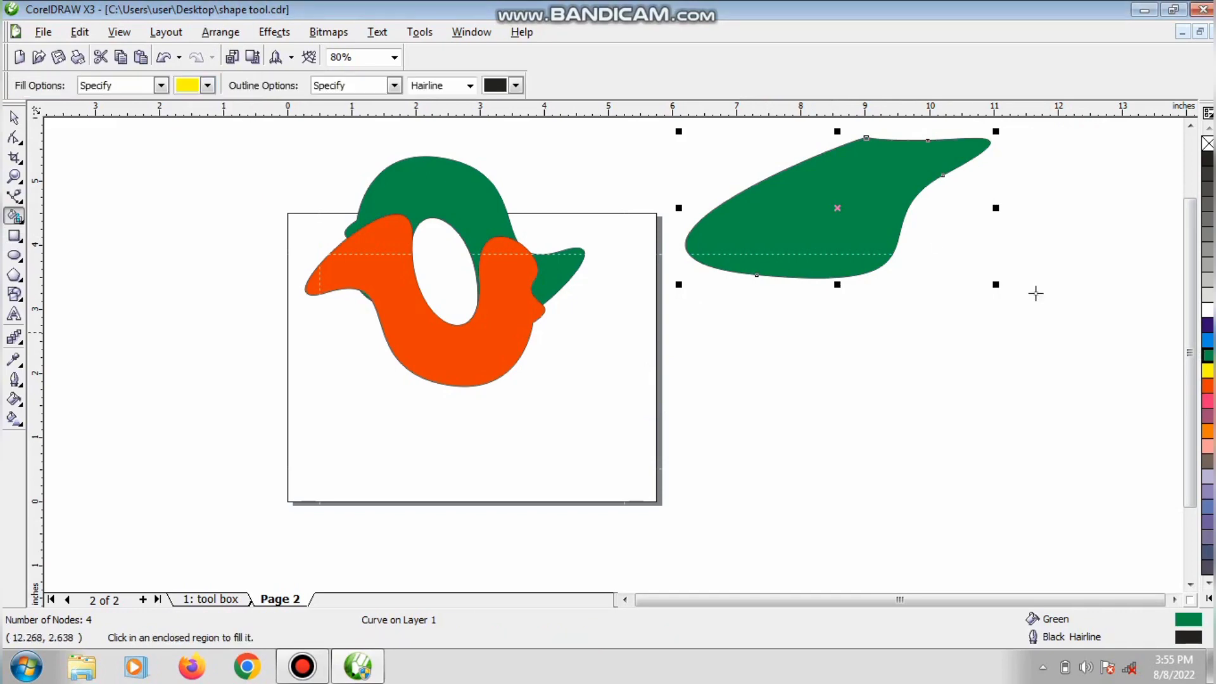
pyautogui.click(850, 225)
pyautogui.click(14, 117)
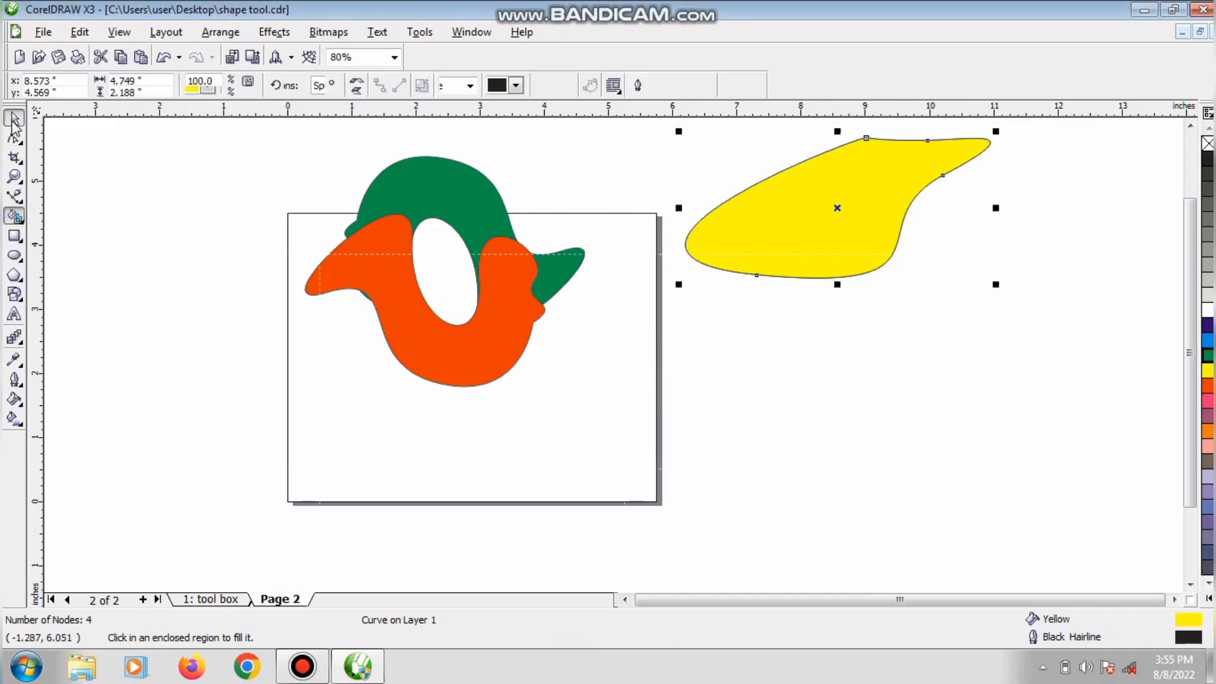
# Step: Move the yellow copy down off the green curve and mirror it vertically and horizontally
pyautogui.moveTo(810, 218); pyautogui.dragTo(820, 264)
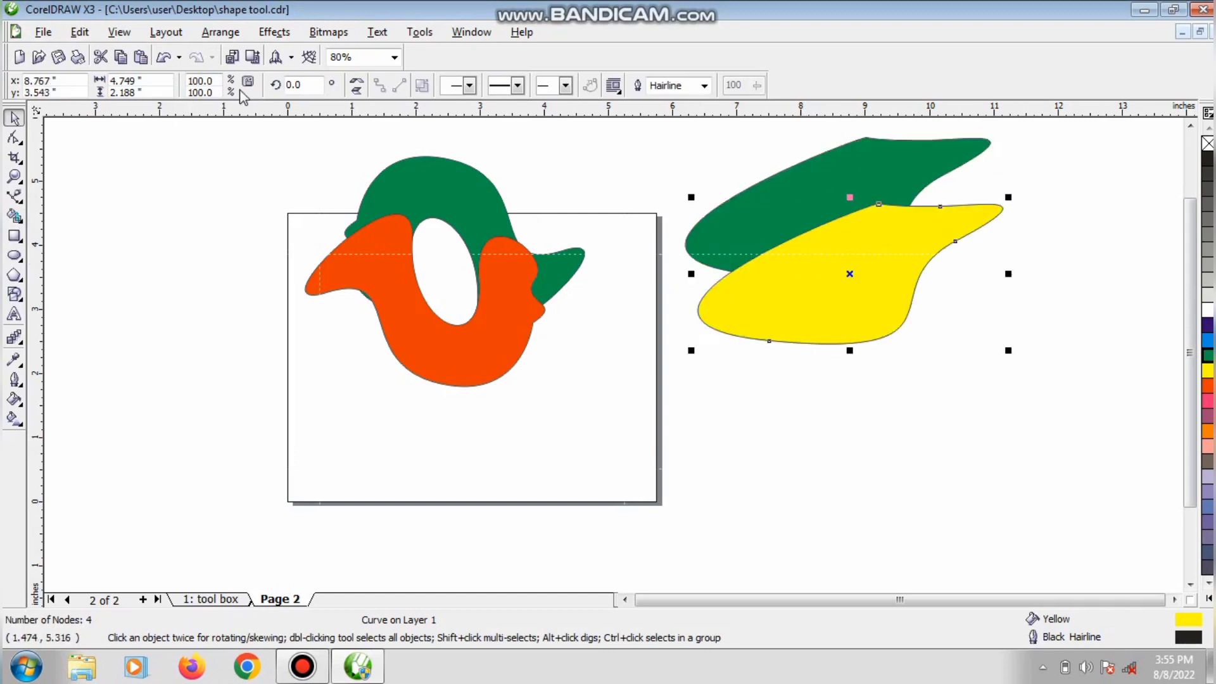
pyautogui.click(358, 94)
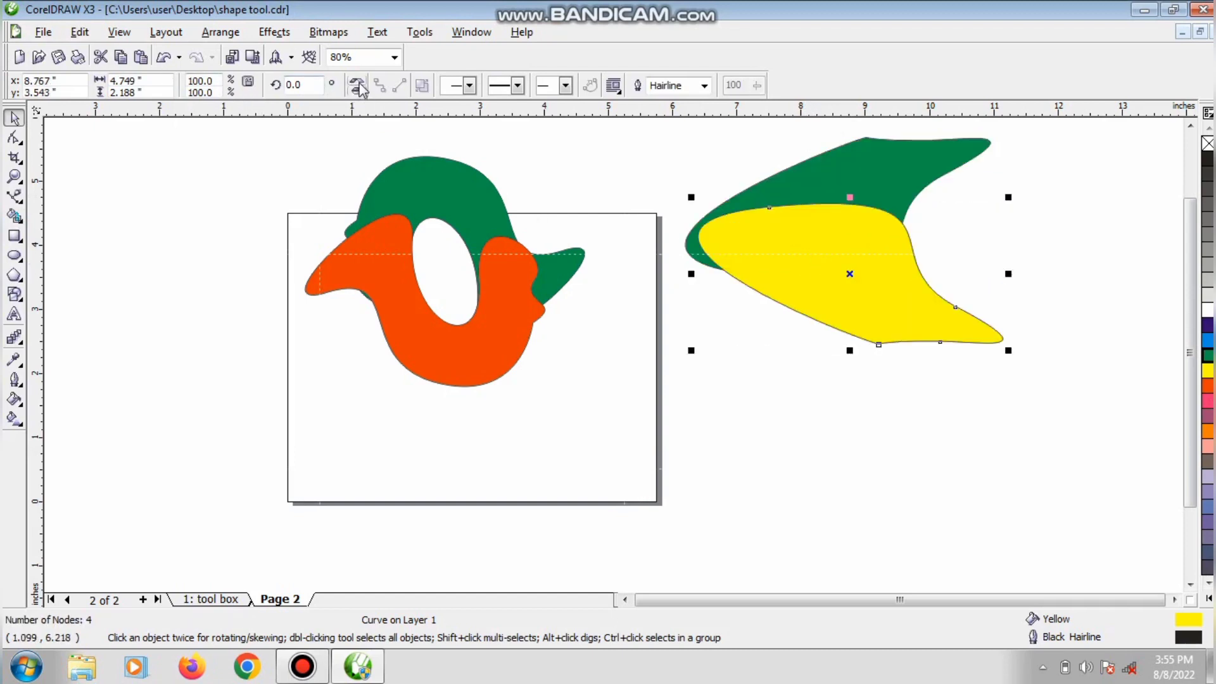
pyautogui.click(356, 81)
# Step: Delete the horizontal guideline crossing the shapes and move the mirrored yellow copy up and right, beside the green curve
pyautogui.moveTo(860, 254); pyautogui.dragTo(1016, 219)
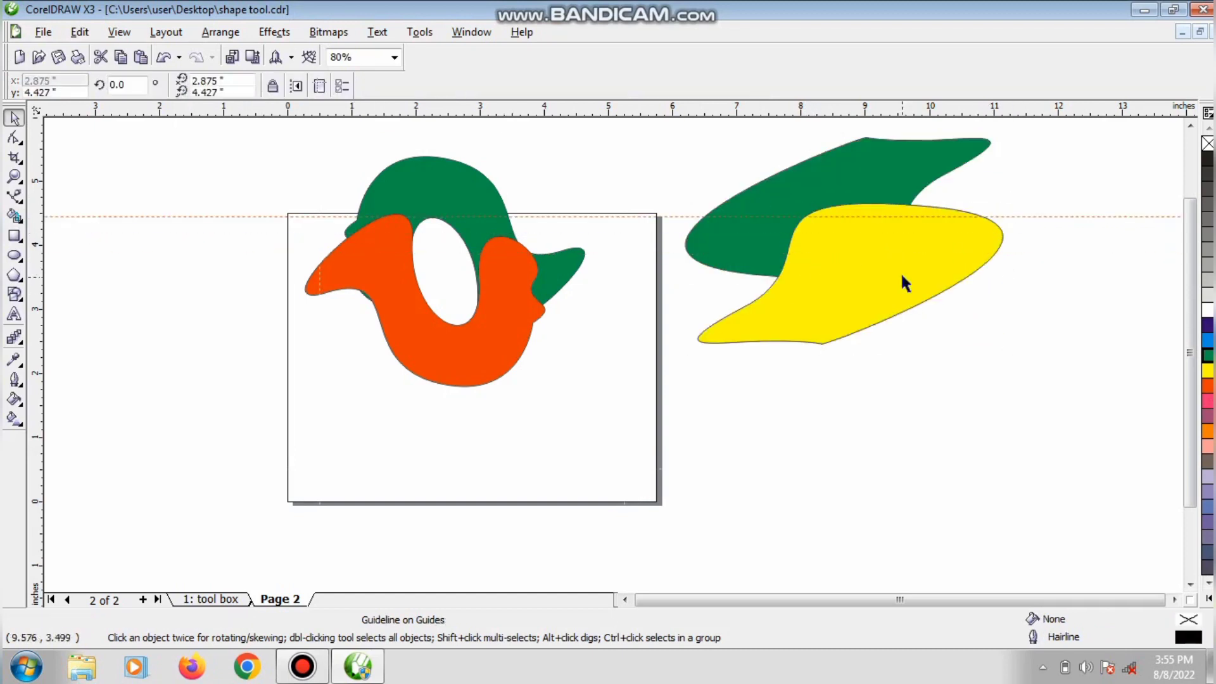
pyautogui.press('Delete')
pyautogui.moveTo(905, 261); pyautogui.dragTo(1075, 199)
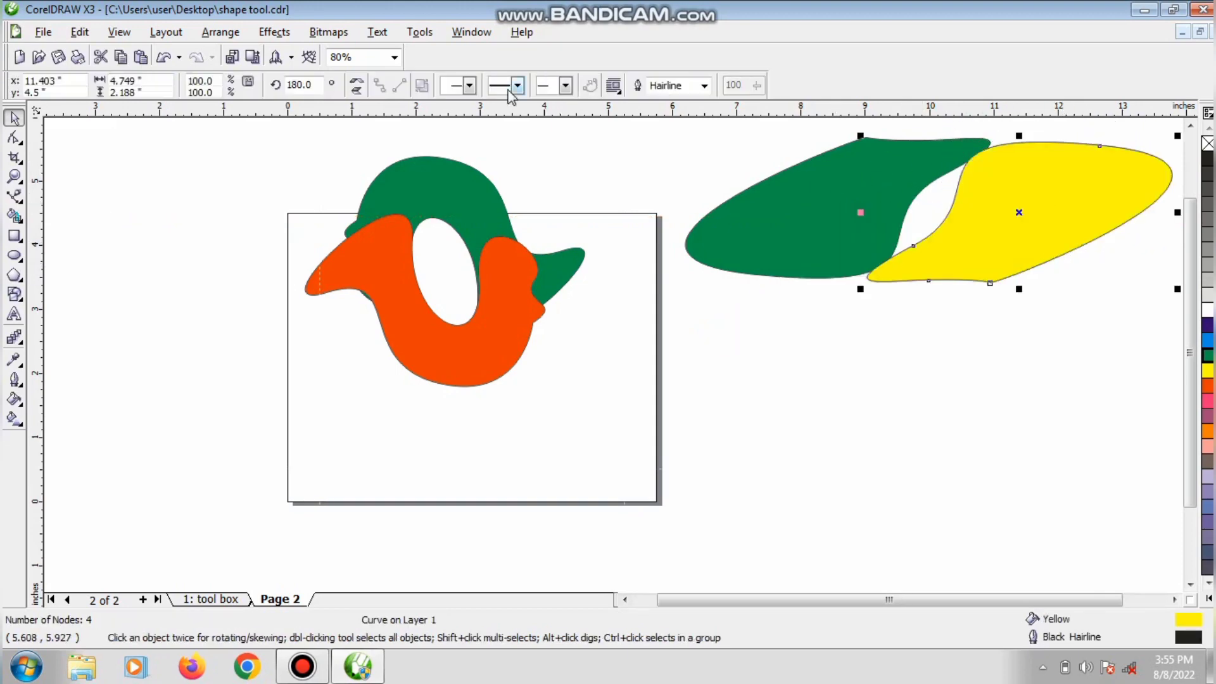
# Step: Mirror the yellow copy back to its original orientation, place it slightly offset over the green curve near the page's right edge, and fill it red
pyautogui.click(357, 82)
pyautogui.moveTo(949, 237); pyautogui.dragTo(707, 268)
pyautogui.moveTo(733, 228); pyautogui.dragTo(632, 139)
pyautogui.moveTo(864, 214); pyautogui.dragTo(771, 313)
pyautogui.click(1208, 382)
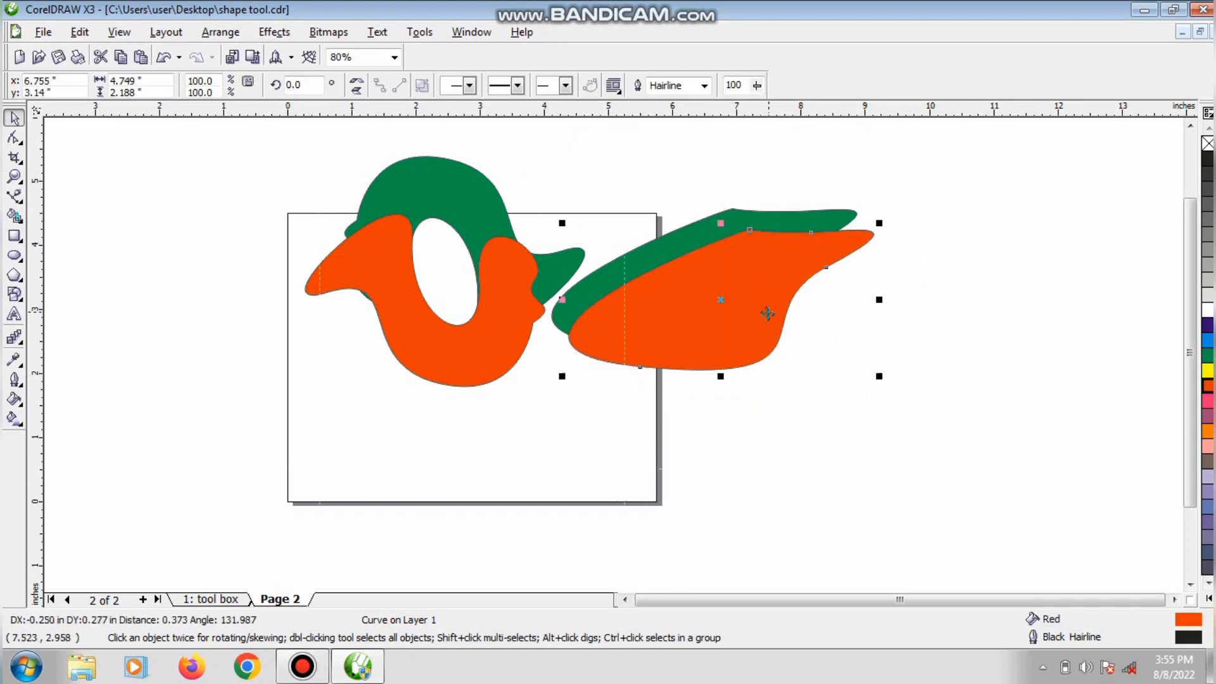
# Step: Set the Smart Fill colour to Ice Blue and apply it to the overlapping green and red curves
pyautogui.click(14, 216)
pyautogui.click(207, 85)
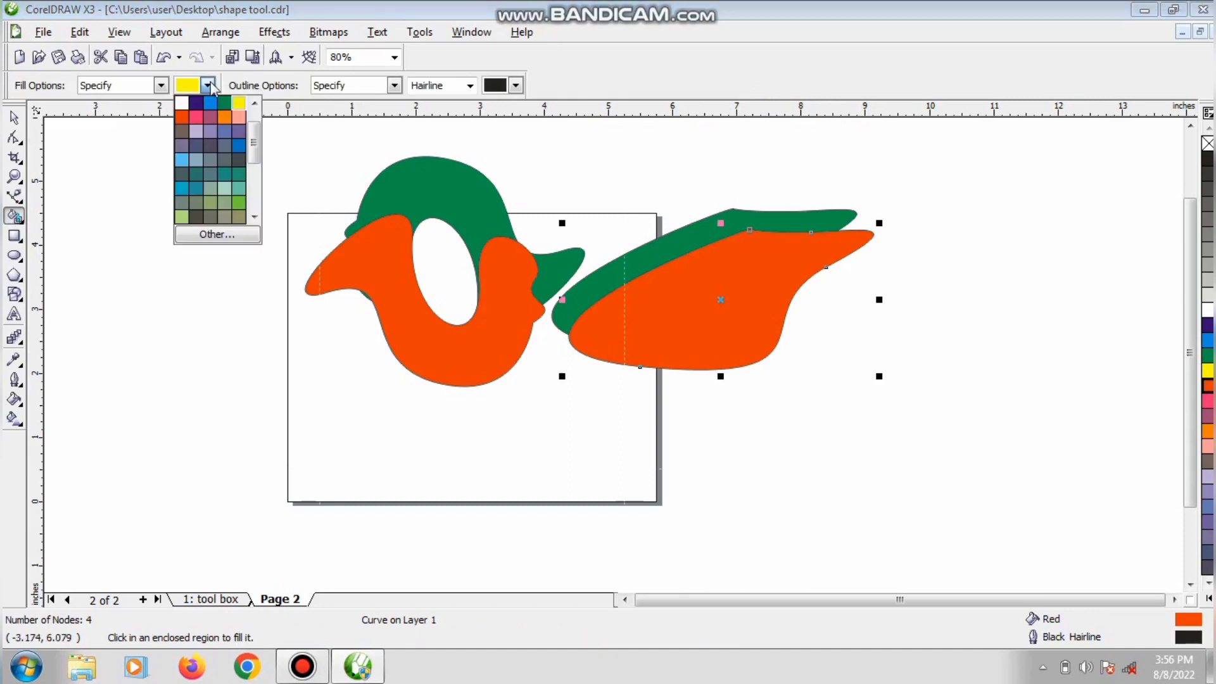
pyautogui.click(182, 161)
pyautogui.click(757, 335)
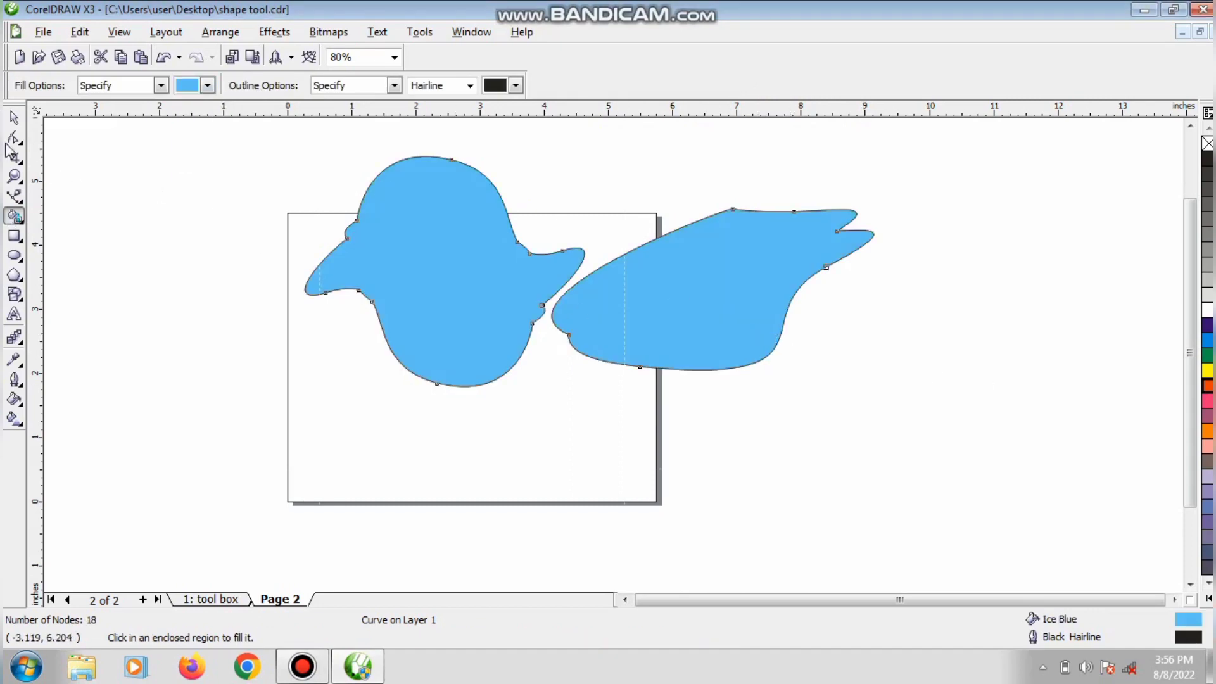
# Step: Move the Ice Blue shape down clear of the originals and shift the red curve beside the page slightly right
pyautogui.click(13, 117)
pyautogui.click(983, 359)
pyautogui.moveTo(652, 292); pyautogui.dragTo(583, 437)
pyautogui.click(872, 329)
pyautogui.moveTo(685, 328); pyautogui.dragTo(719, 330)
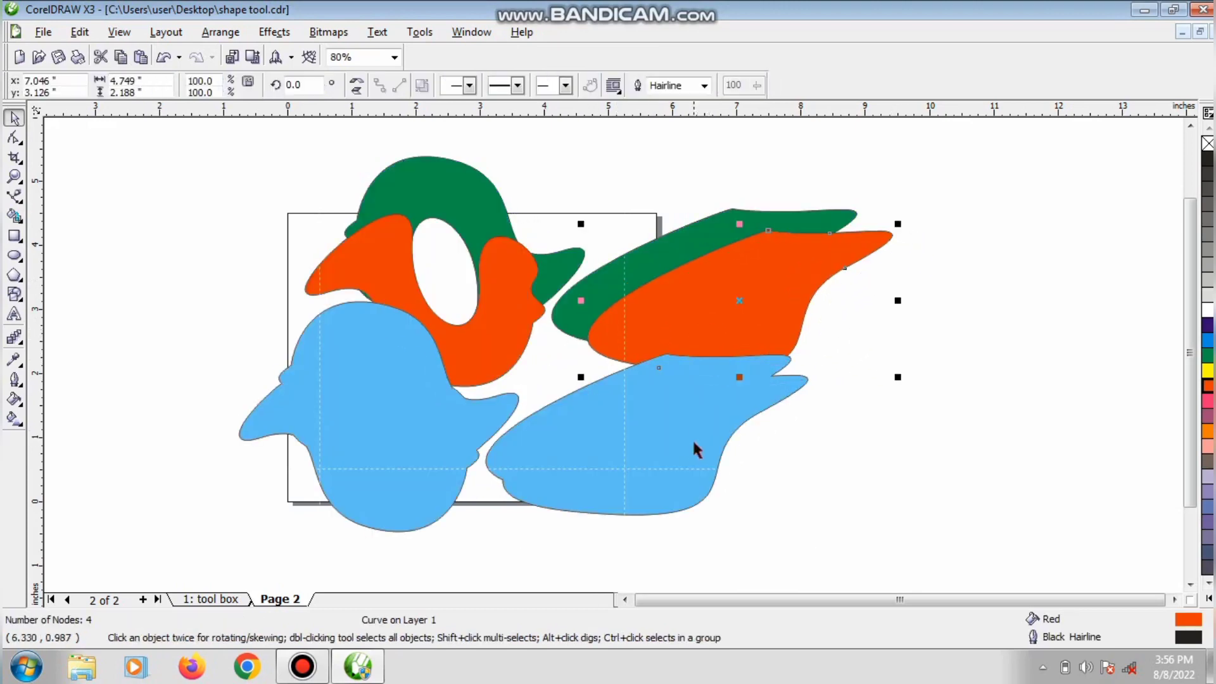
pyautogui.click(695, 446)
pyautogui.moveTo(694, 445); pyautogui.dragTo(823, 386)
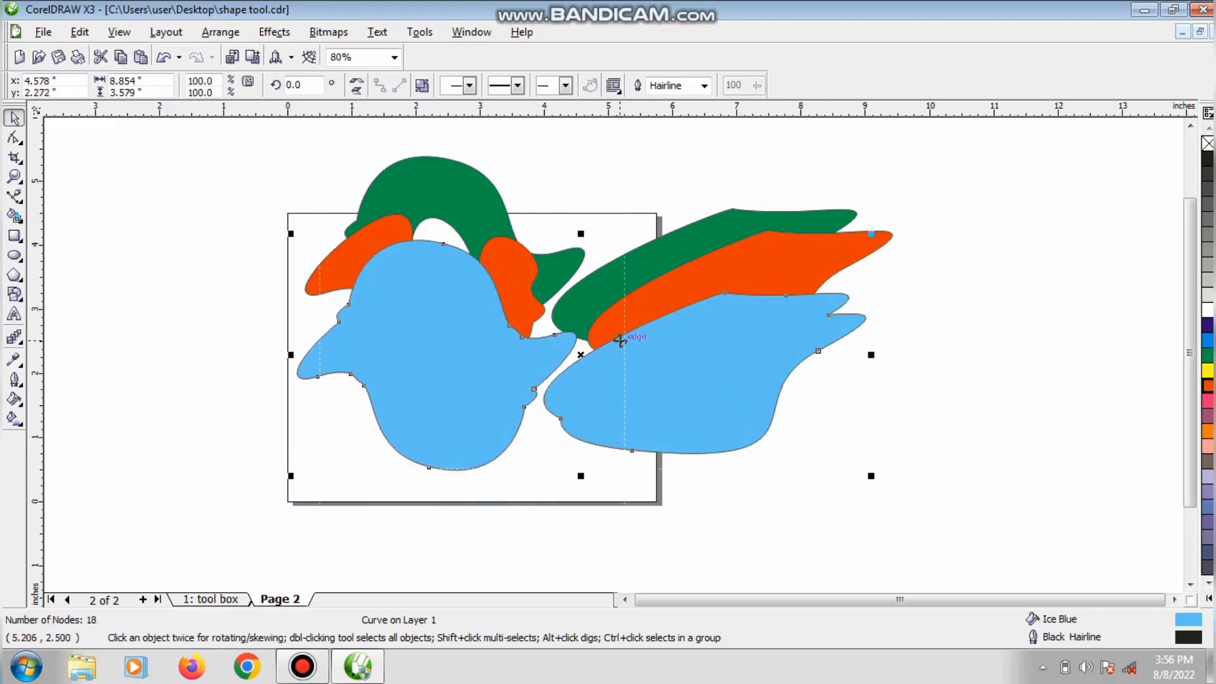
# Step: Break the Ice Blue shape apart, offset its right piece over the red curve and move its left piece off the page's left side
pyautogui.click(422, 84)
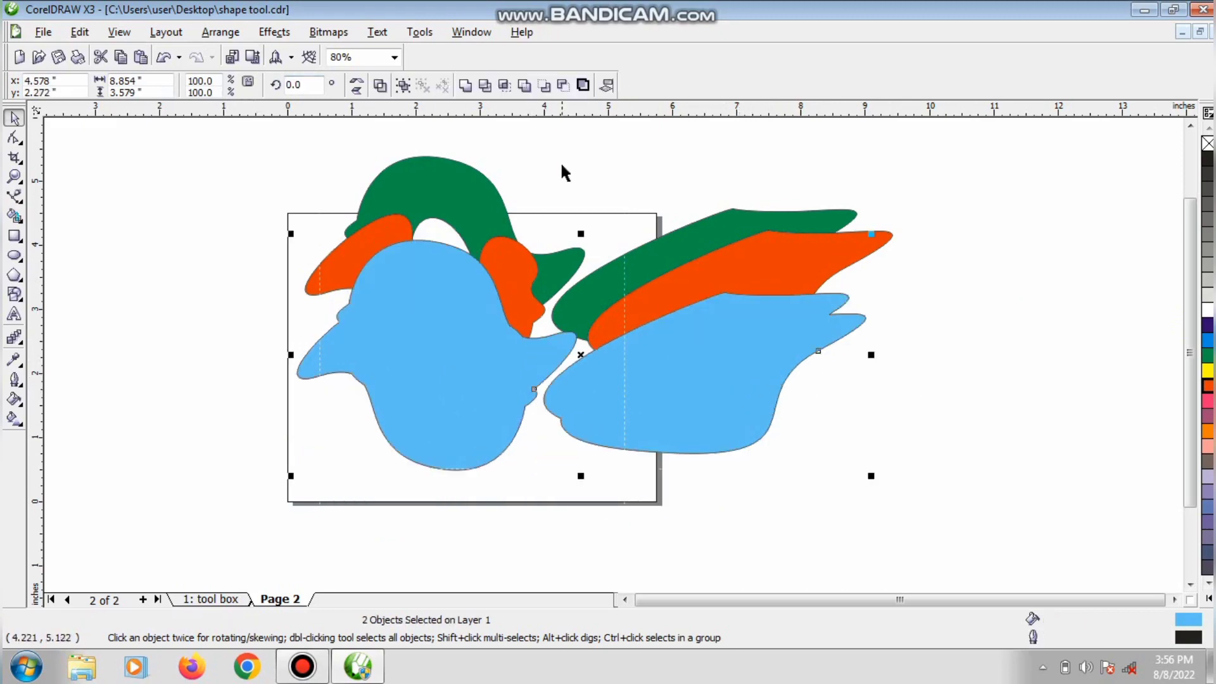
pyautogui.click(665, 285)
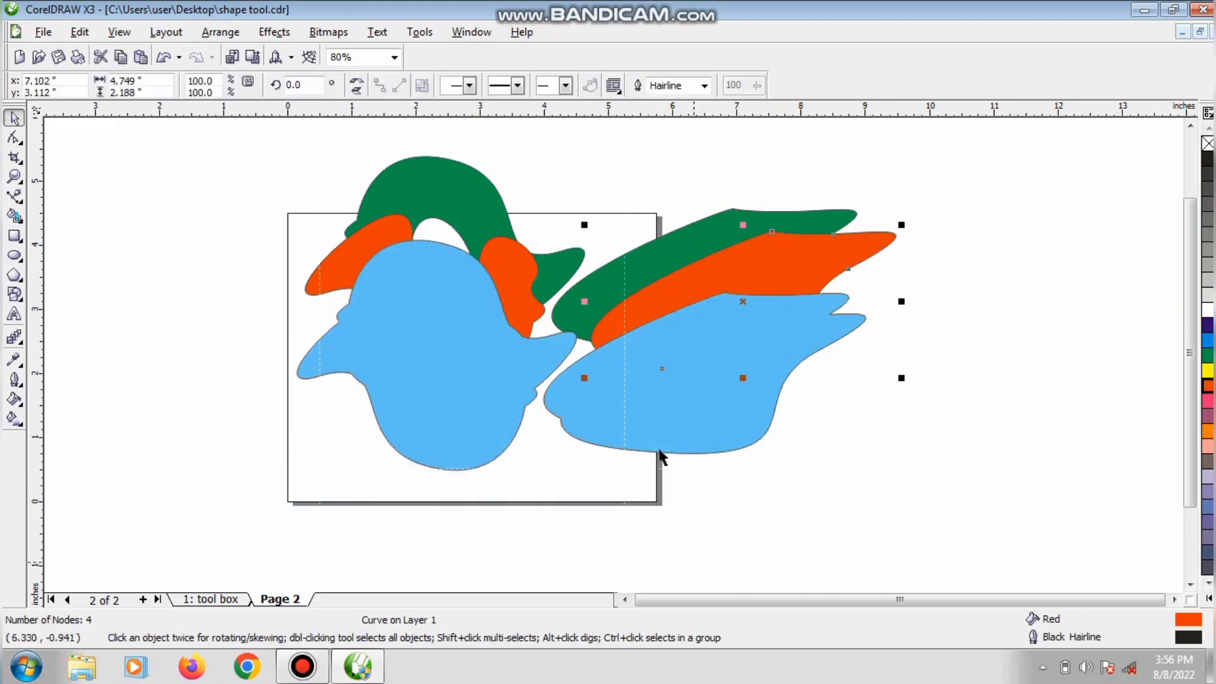
pyautogui.moveTo(659, 454); pyautogui.dragTo(737, 407)
pyautogui.moveTo(523, 413); pyautogui.dragTo(164, 252)
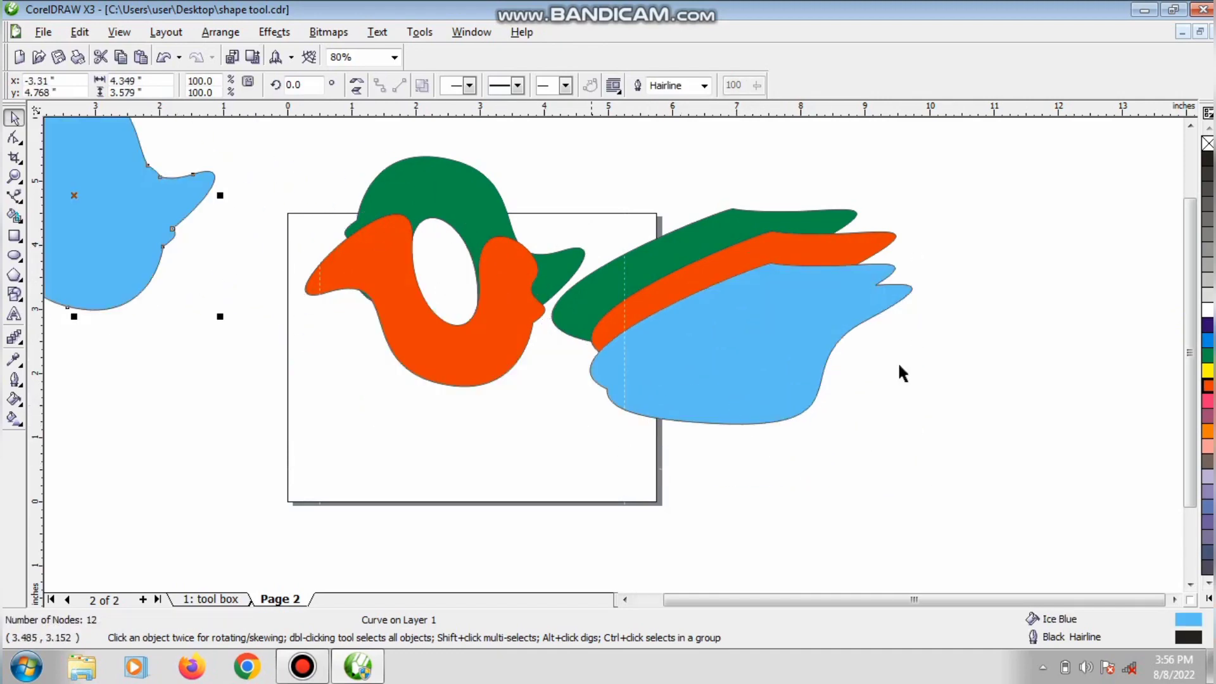
# Step: Set the Smart Fill colour to Autumn Orange and apply it to the Ice Blue piece over the red curve
pyautogui.click(694, 383)
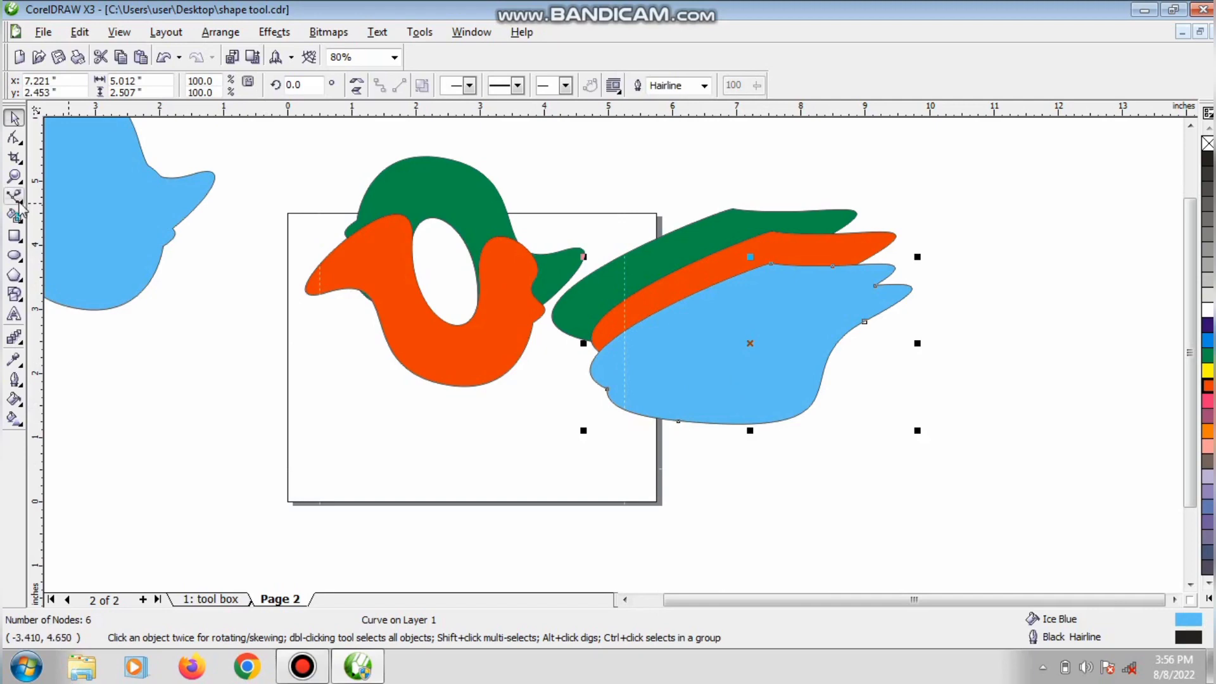
pyautogui.click(15, 216)
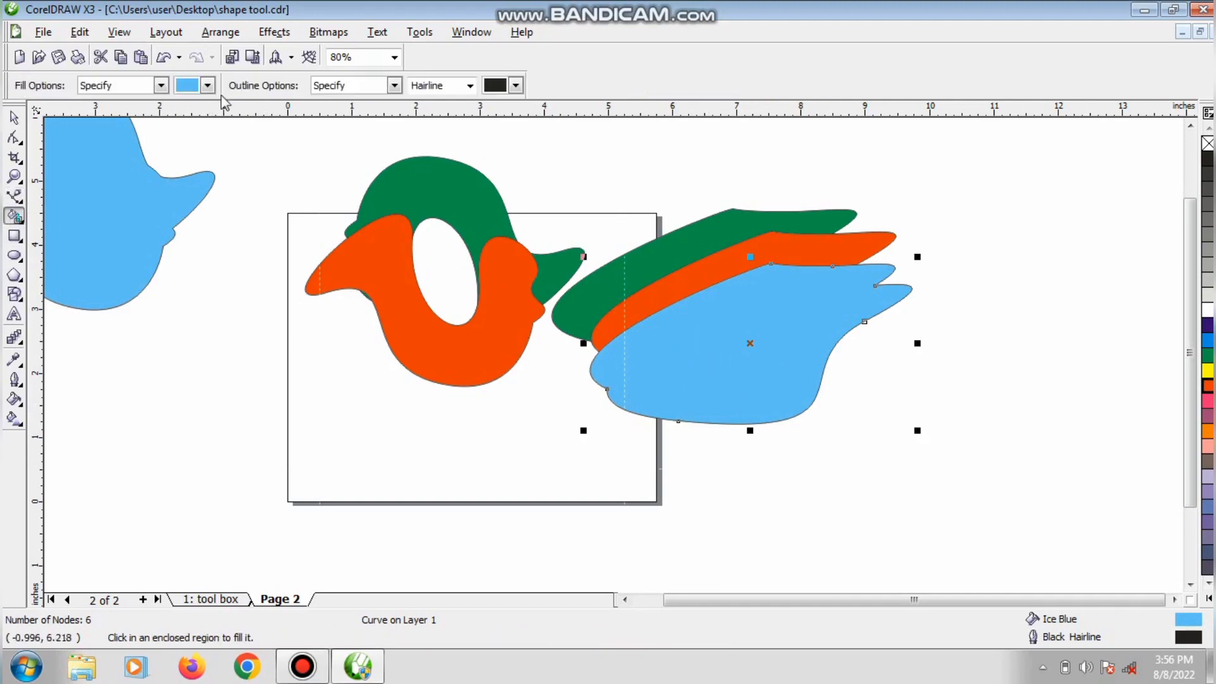
pyautogui.click(207, 85)
pyautogui.click(214, 197)
pyautogui.click(784, 383)
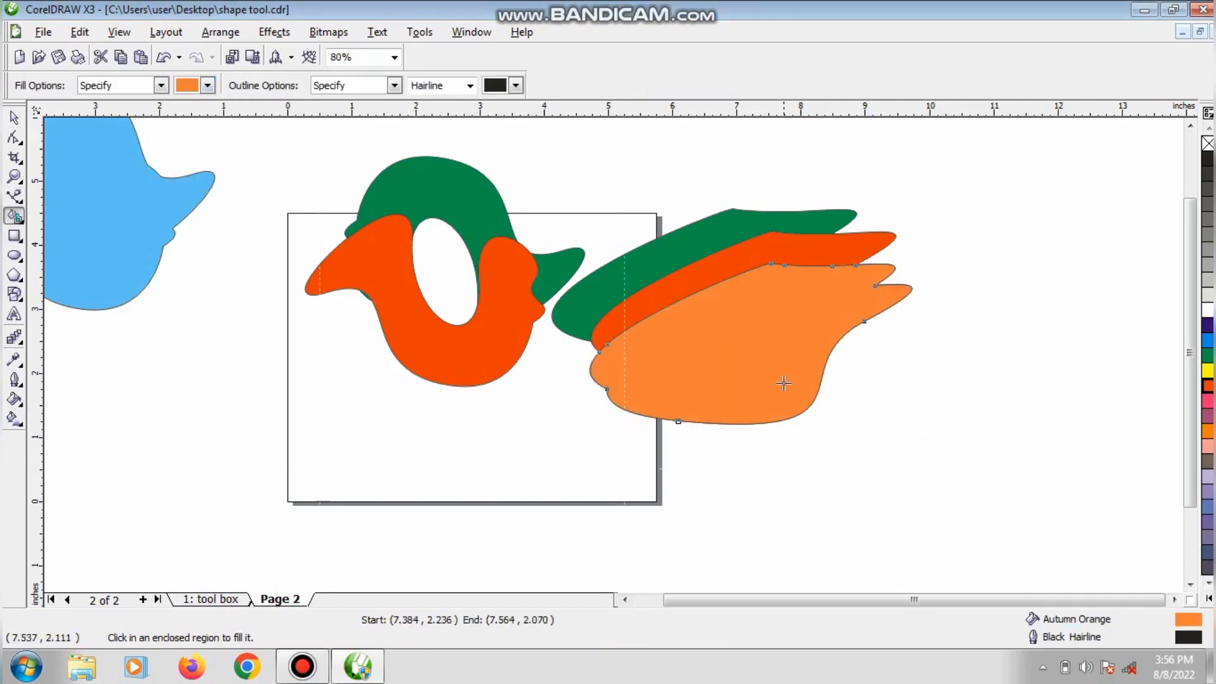
# Step: Shift the Autumn Orange copy slightly down and right and fill it yellow
pyautogui.click(14, 117)
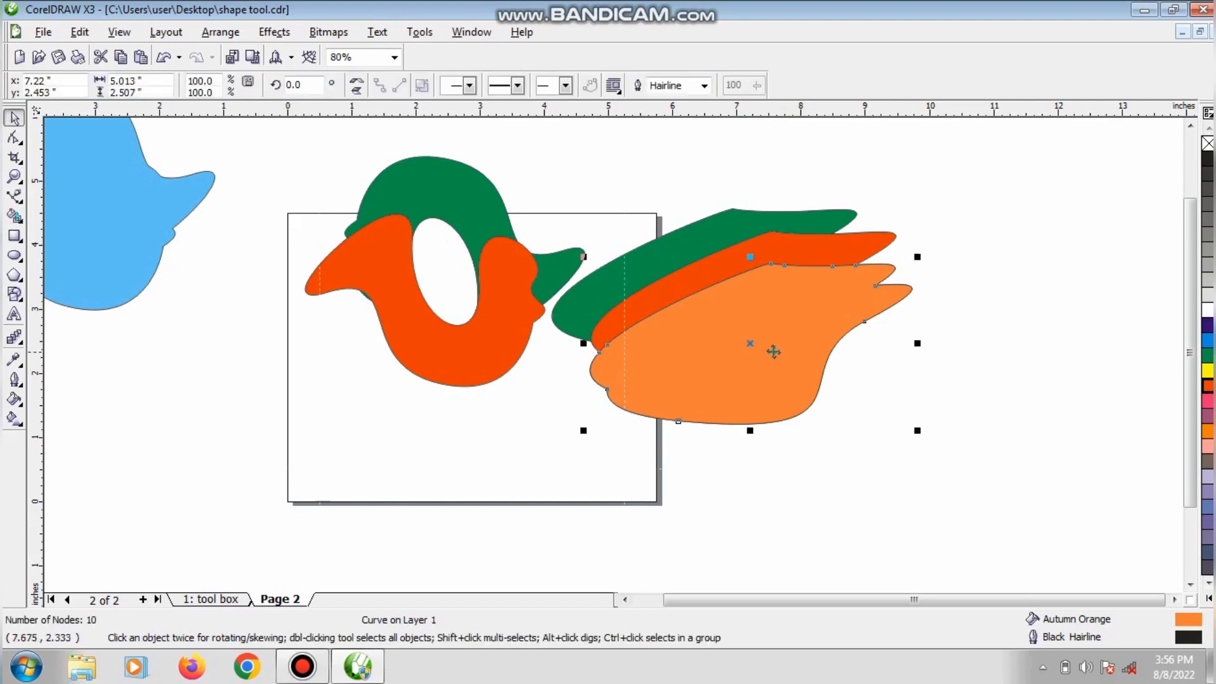
pyautogui.moveTo(784, 385)
pyautogui.mouseDown()
pyautogui.moveTo(806, 380)
pyautogui.moveTo(820, 415)
pyautogui.moveTo(780, 394)
pyautogui.mouseUp()
pyautogui.click(1207, 371)
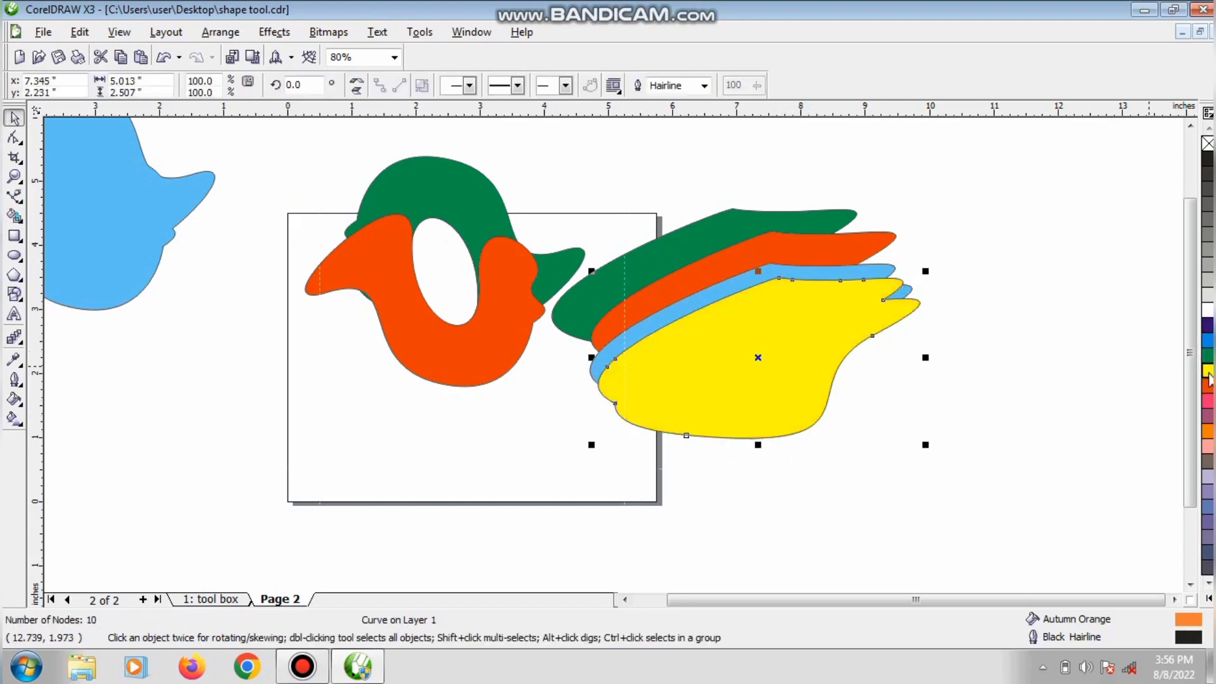
# Step: Select the four stacked curves, scale them down to about 3.29 by 2.05 inches and move them up right of the page
pyautogui.moveTo(1053, 171); pyautogui.dragTo(516, 481)
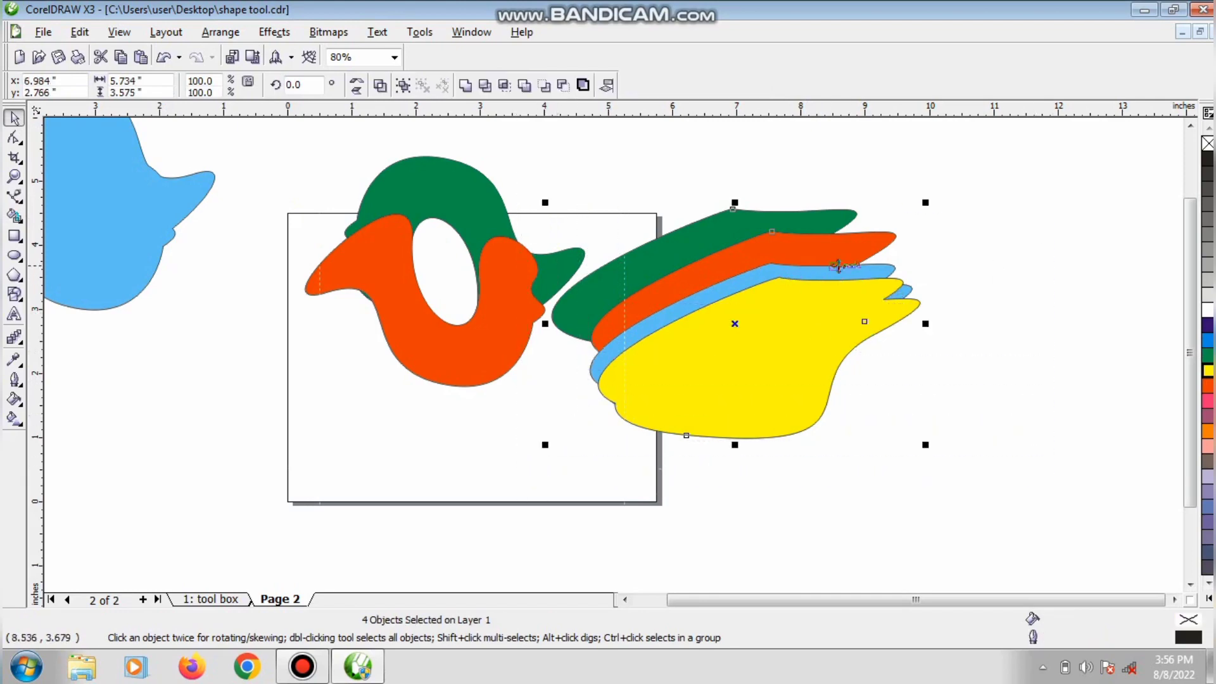
pyautogui.moveTo(925, 203); pyautogui.dragTo(700, 401)
pyautogui.moveTo(699, 400); pyautogui.dragTo(826, 226)
# Step: Group the four stacked curves, then move the group to the page's upper-right corner and mirror it both ways
pyautogui.click(380, 85)
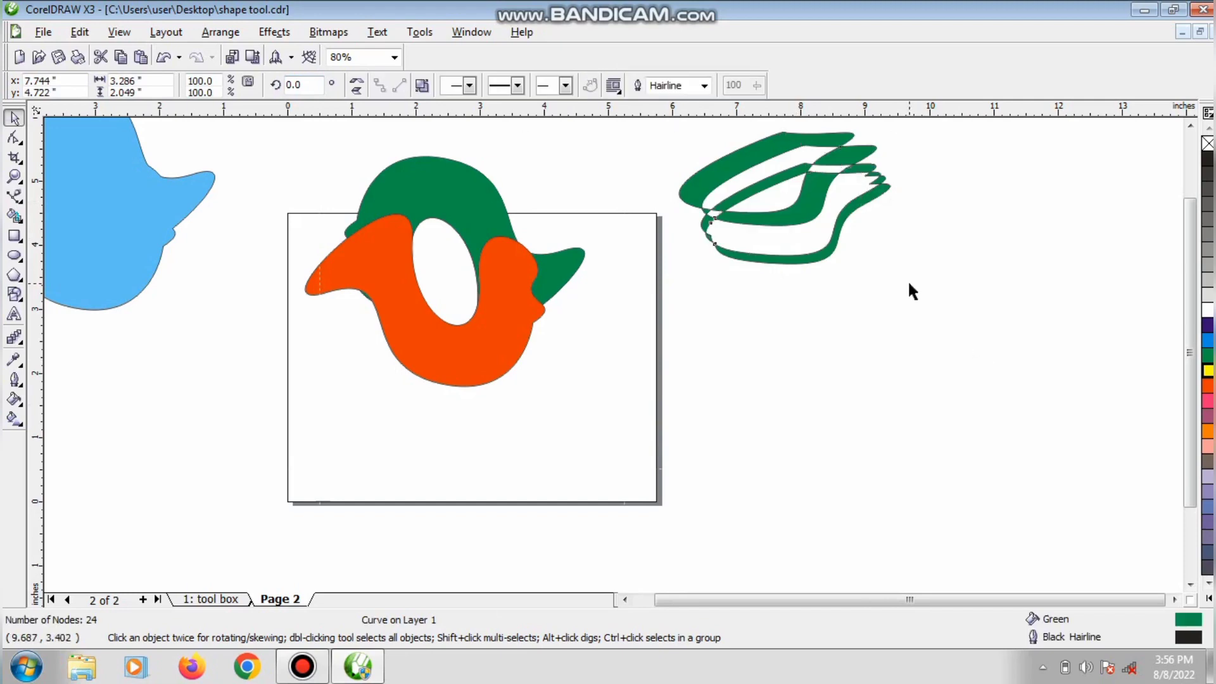
pyautogui.hotkey('ctrl', 'z')
pyautogui.click(403, 86)
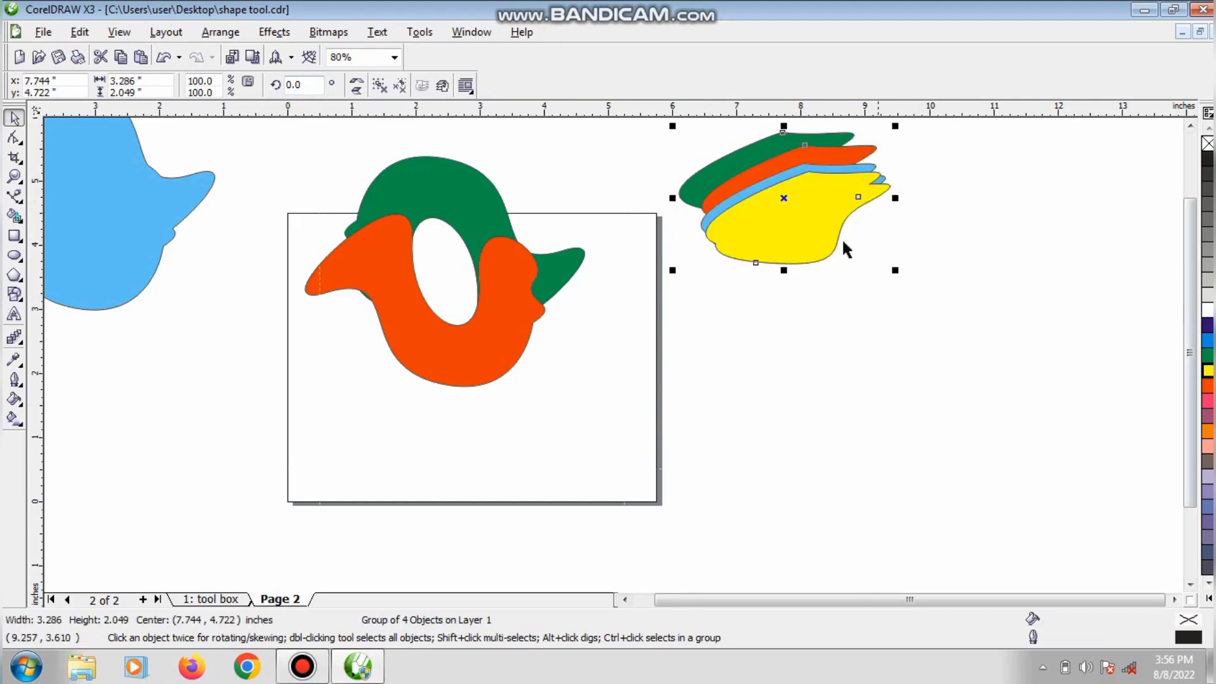
pyautogui.moveTo(841, 237); pyautogui.dragTo(717, 211)
pyautogui.click(357, 91)
# Step: Move the green curve on the page slightly up and left and fill it blue
pyautogui.click(522, 134)
pyautogui.moveTo(471, 183); pyautogui.dragTo(469, 163)
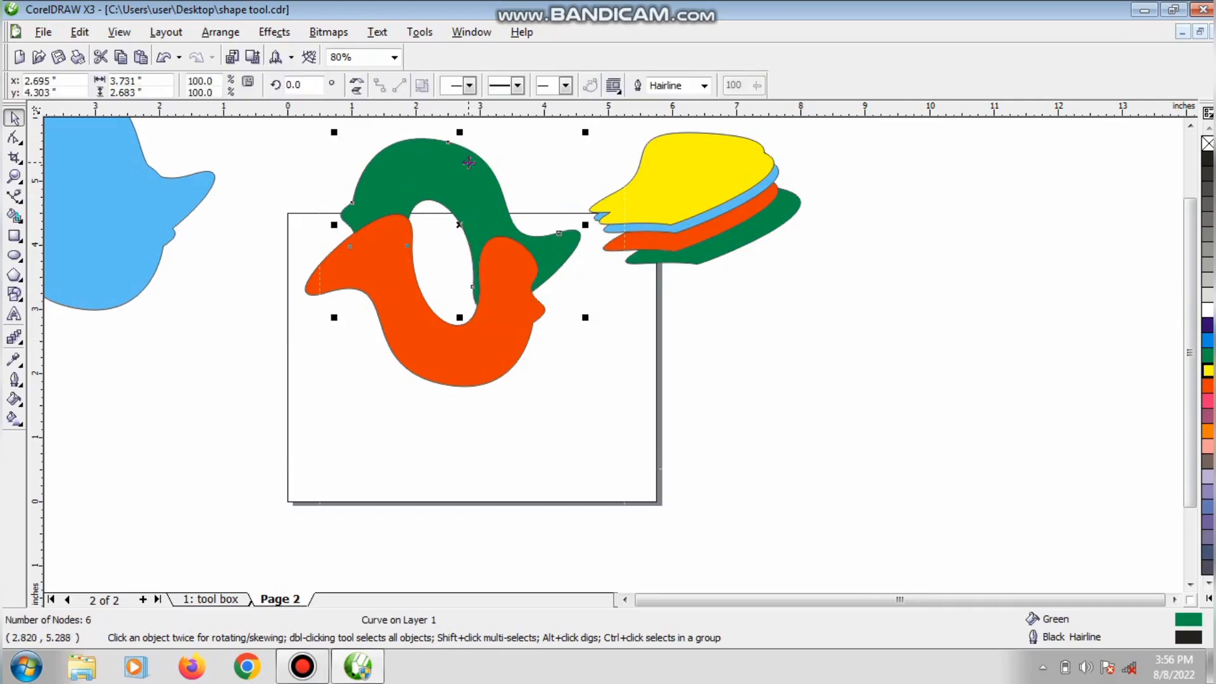
pyautogui.click(1208, 324)
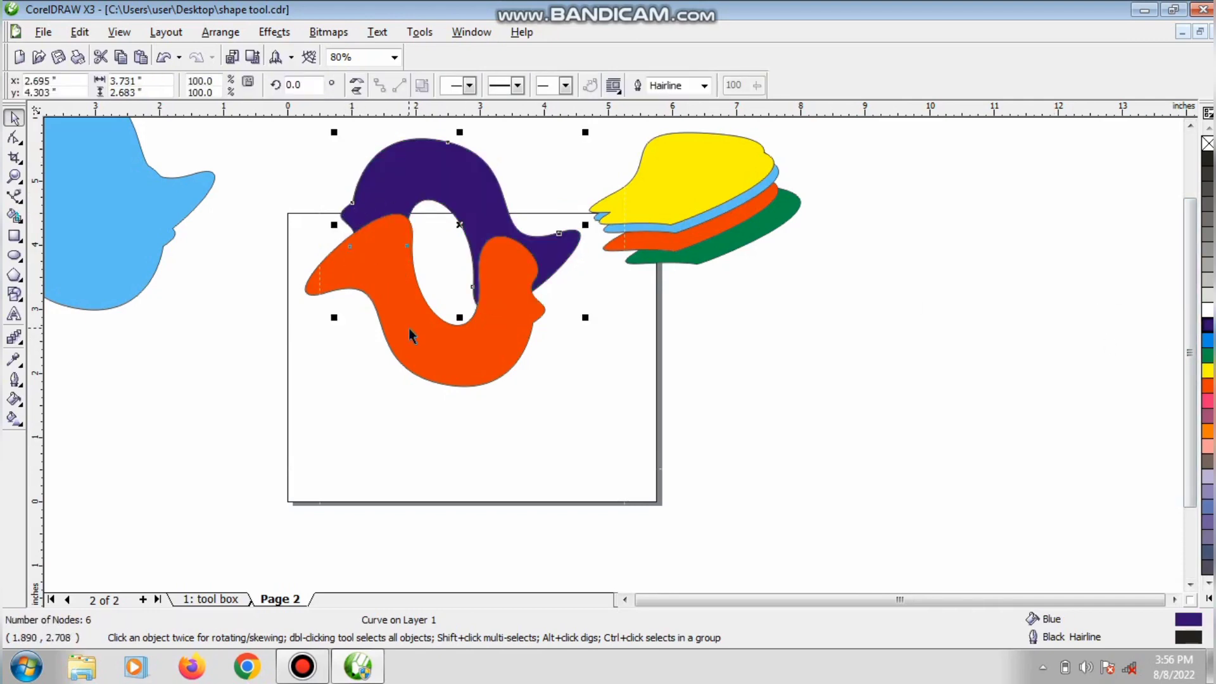
# Step: Select the blue and red curves, scale them down to about 3.13 by 2.82 inches and move them inside the page
pyautogui.click(695, 465)
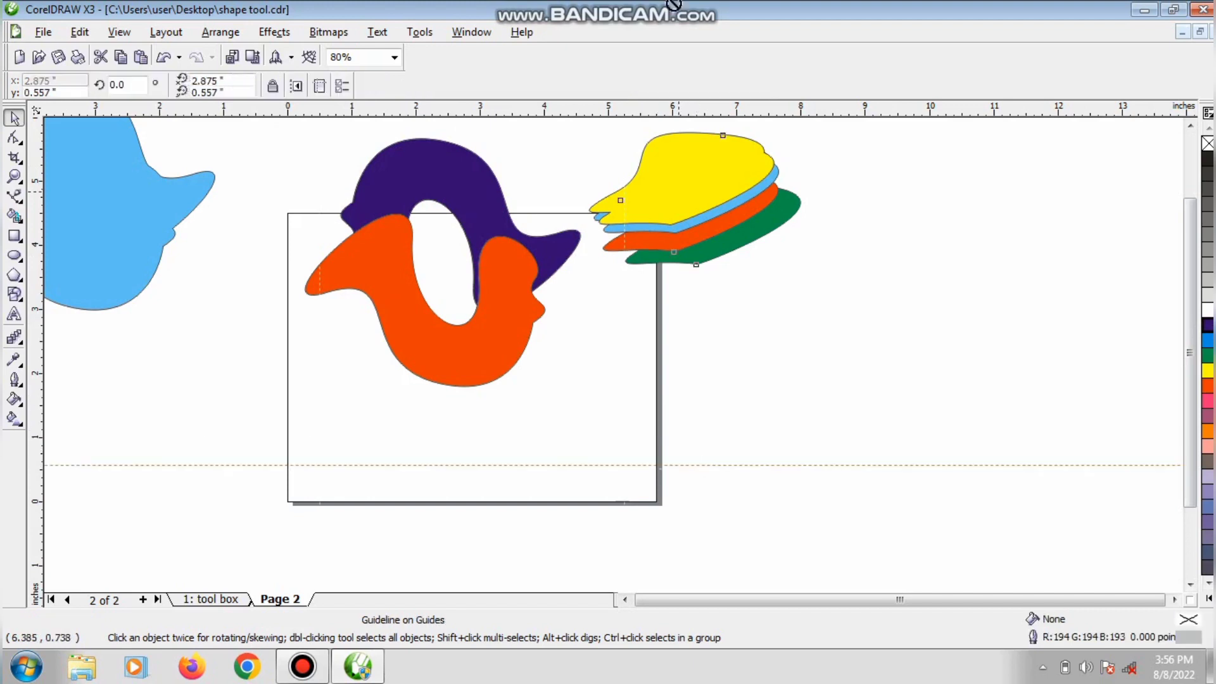
pyautogui.click(639, 206)
pyautogui.moveTo(250, 122); pyautogui.dragTo(662, 489)
pyautogui.moveTo(582, 131); pyautogui.dragTo(508, 202)
pyautogui.moveTo(453, 368); pyautogui.dragTo(512, 450)
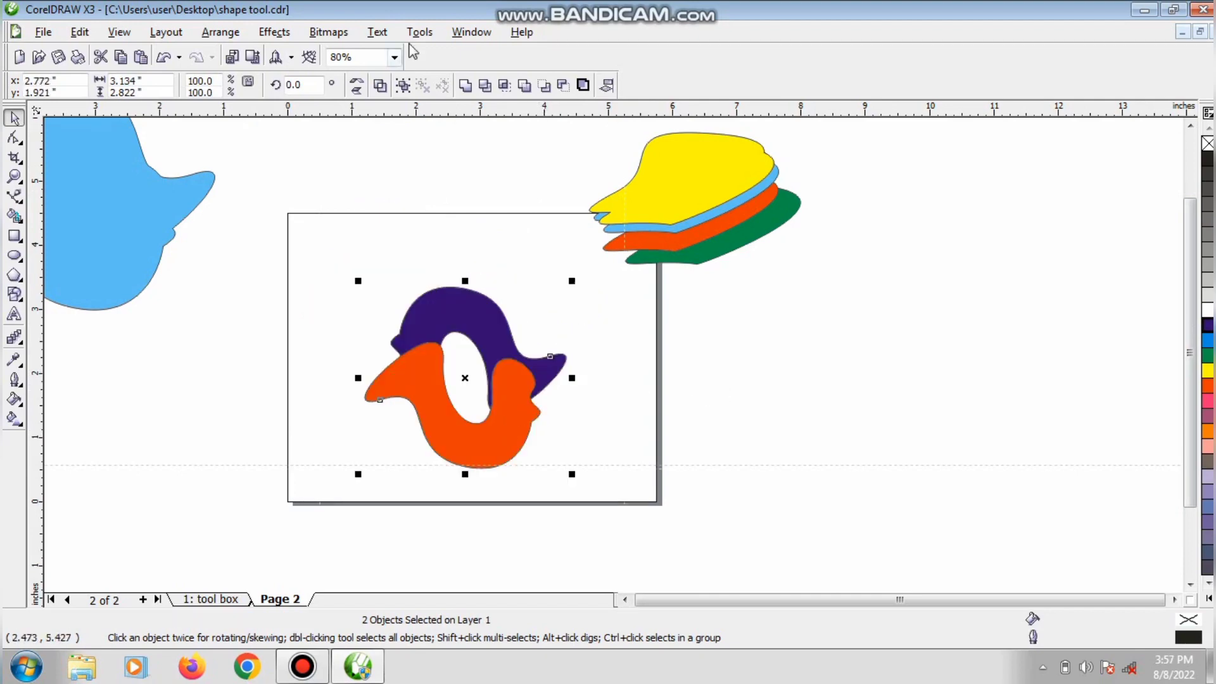
# Step: Group the blue and red curves and shift the group slightly left on the page
pyautogui.click(410, 88)
pyautogui.moveTo(521, 426); pyautogui.dragTo(1037, 290)
pyautogui.press('Escape')
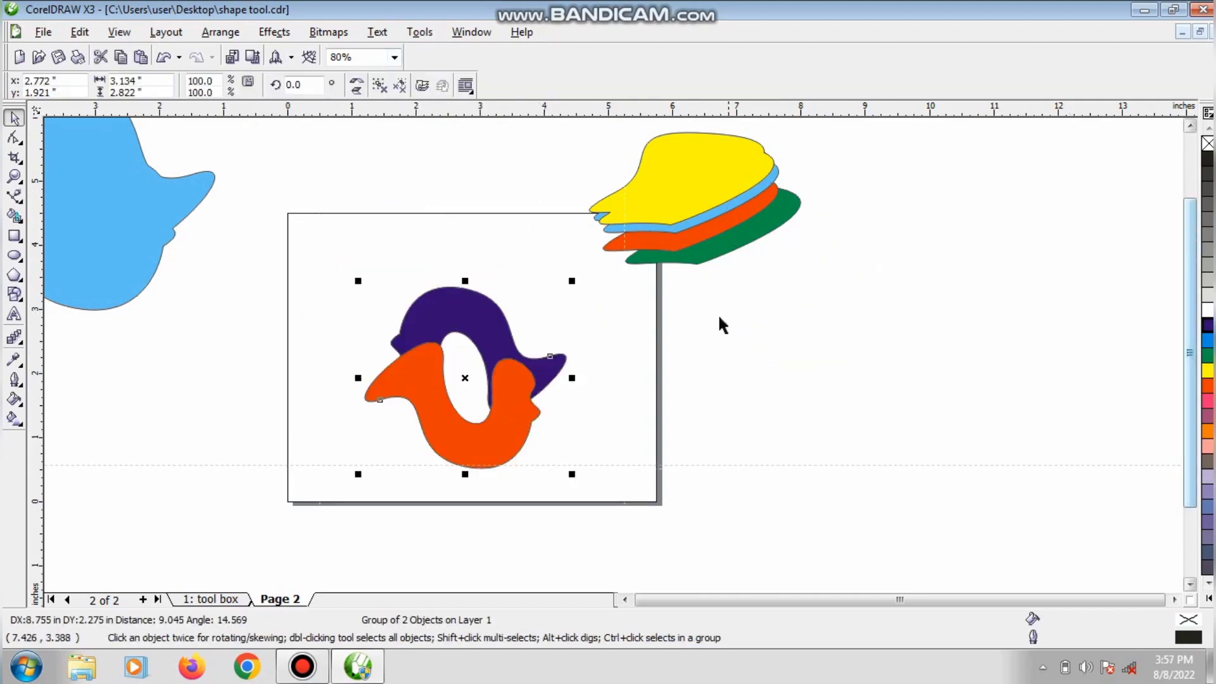
pyautogui.moveTo(505, 385); pyautogui.dragTo(516, 363)
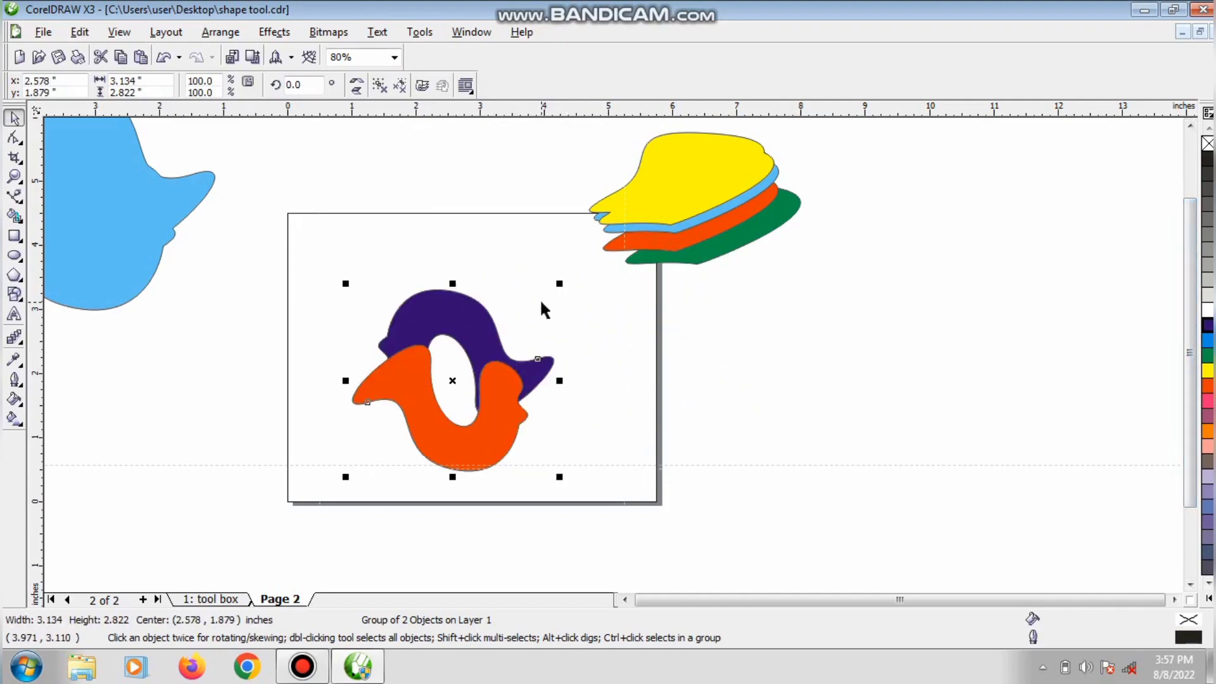